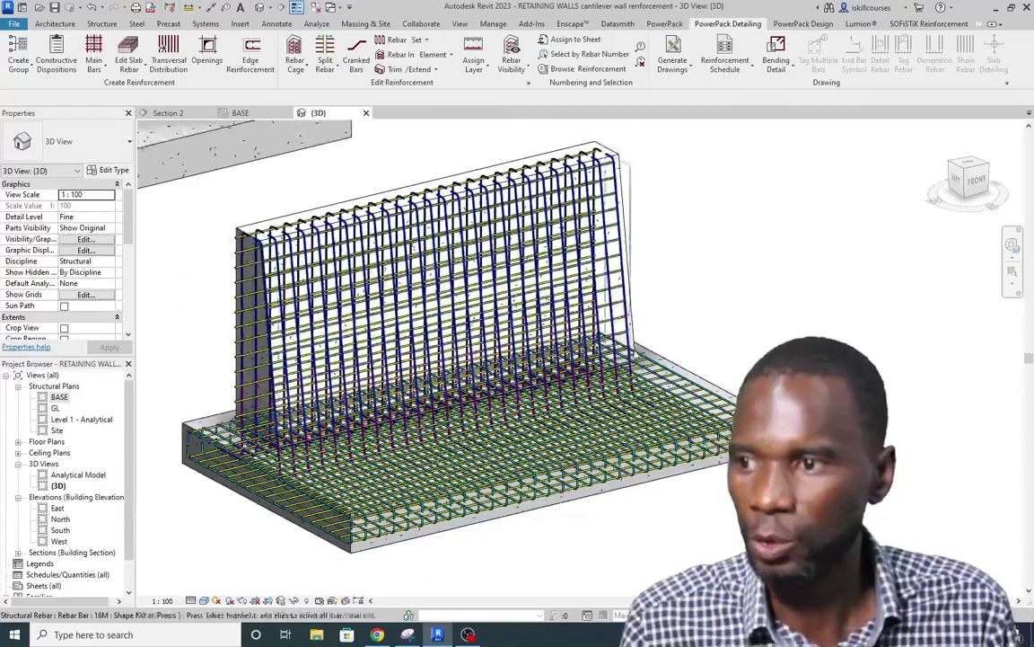
Step: Examine the reinforced cantilever wall and the plain concrete, stone and counterfort retaining walls in the 3D view
{"action": "middle_click_drag", "start_coordinate": [619, 348], "coordinate": [462, 390], "text": "shift"}
{"action": "scroll", "coordinate": [462, 390], "scroll_direction": "up", "scroll_amount": 3}
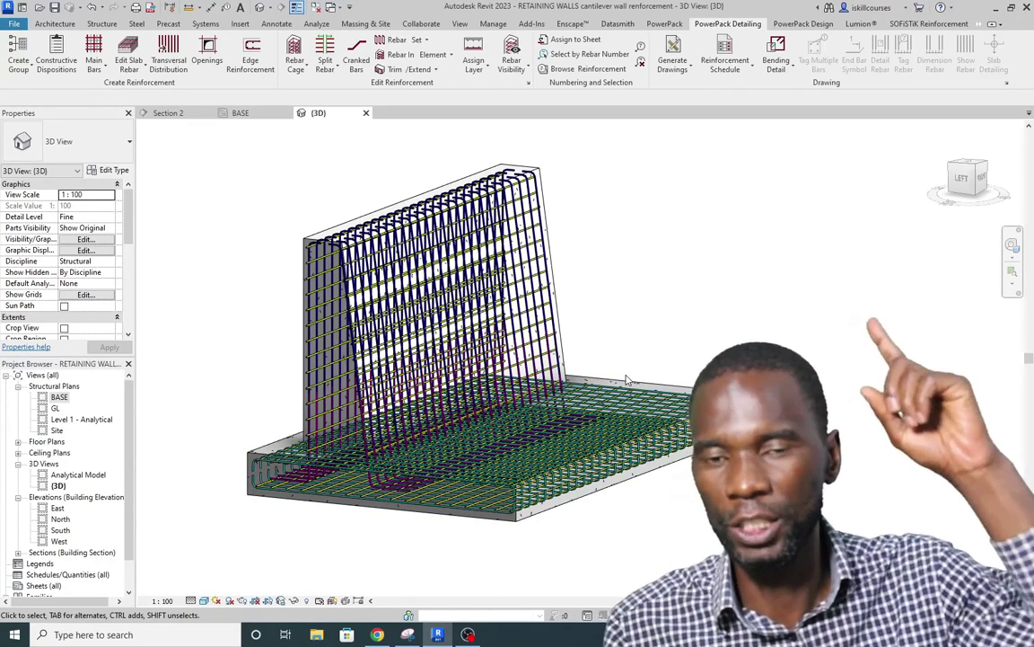
{"action": "scroll", "coordinate": [590, 395], "scroll_direction": "down", "scroll_amount": 5}
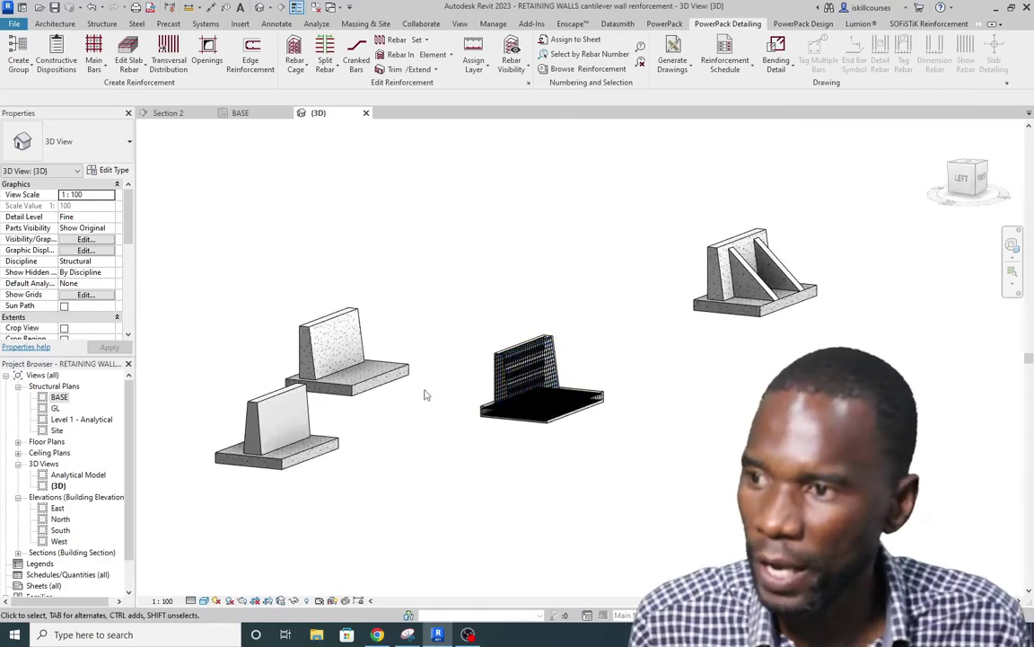
{"action": "scroll", "coordinate": [274, 359], "scroll_direction": "up", "scroll_amount": 4}
{"action": "scroll", "coordinate": [358, 363], "scroll_direction": "up", "scroll_amount": 3}
{"action": "scroll", "coordinate": [427, 284], "scroll_direction": "down", "scroll_amount": 2}
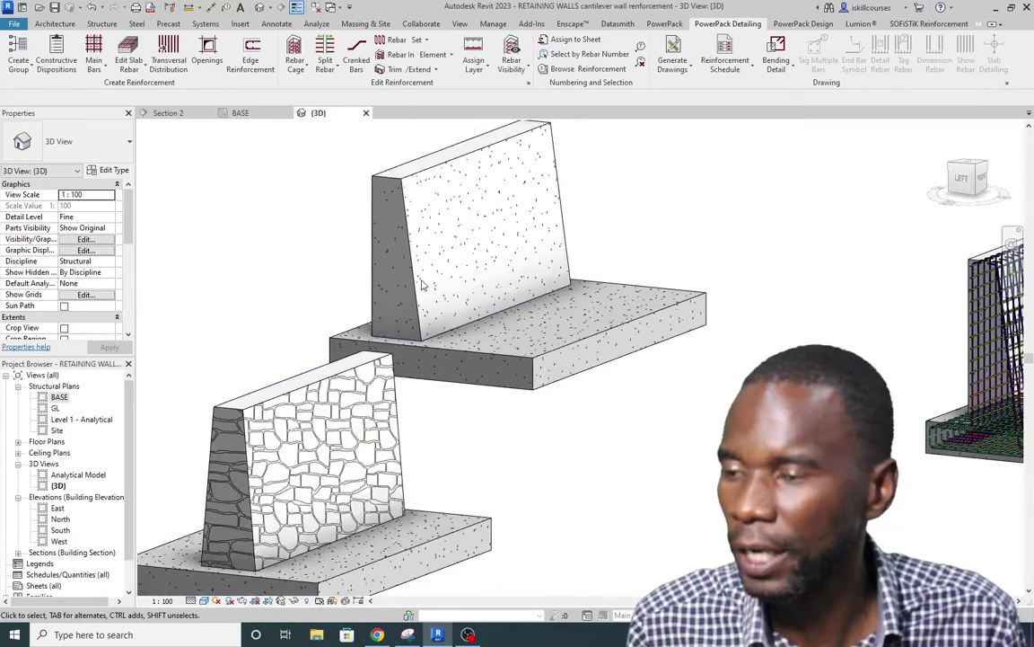
{"action": "scroll", "coordinate": [416, 257], "scroll_direction": "up", "scroll_amount": 2}
{"action": "scroll", "coordinate": [509, 339], "scroll_direction": "down", "scroll_amount": 1}
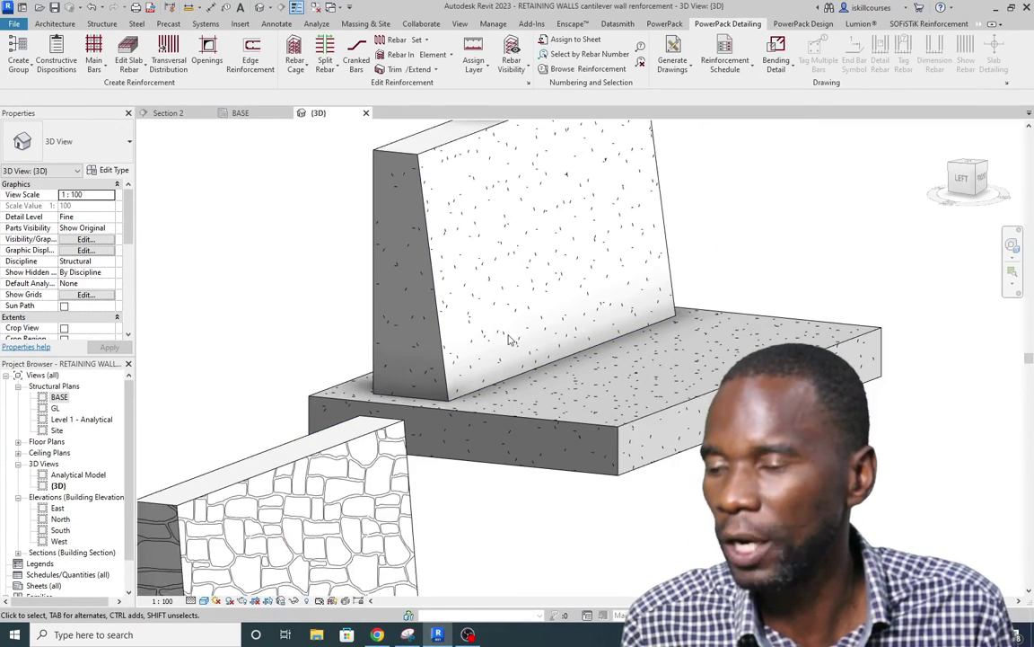
{"action": "scroll", "coordinate": [449, 273], "scroll_direction": "down", "scroll_amount": 4}
{"action": "scroll", "coordinate": [418, 322], "scroll_direction": "up", "scroll_amount": 5}
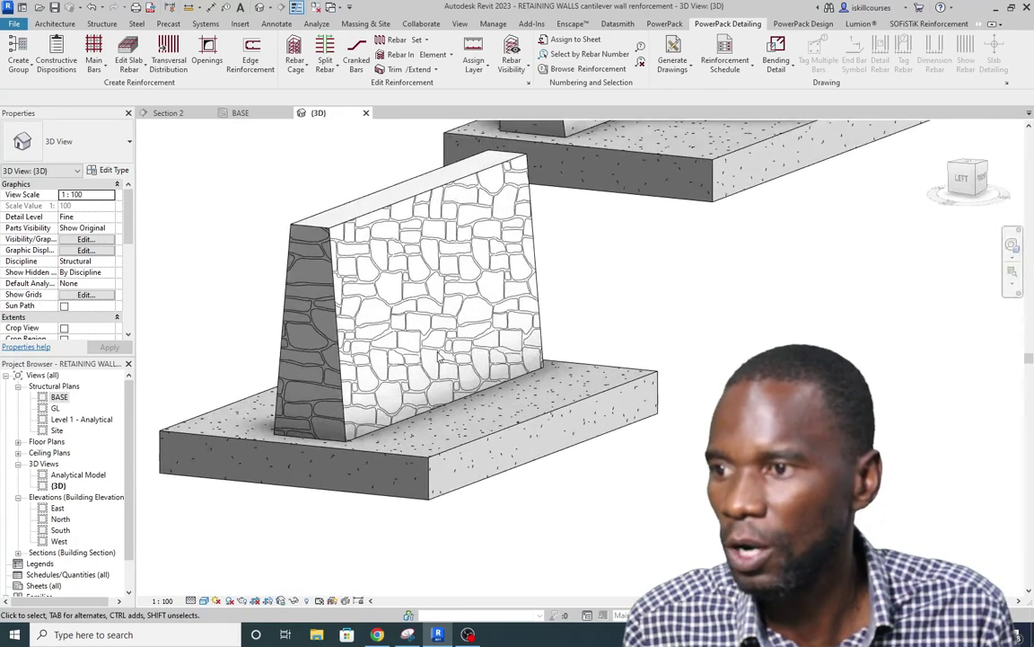
{"action": "scroll", "coordinate": [390, 375], "scroll_direction": "down", "scroll_amount": 1}
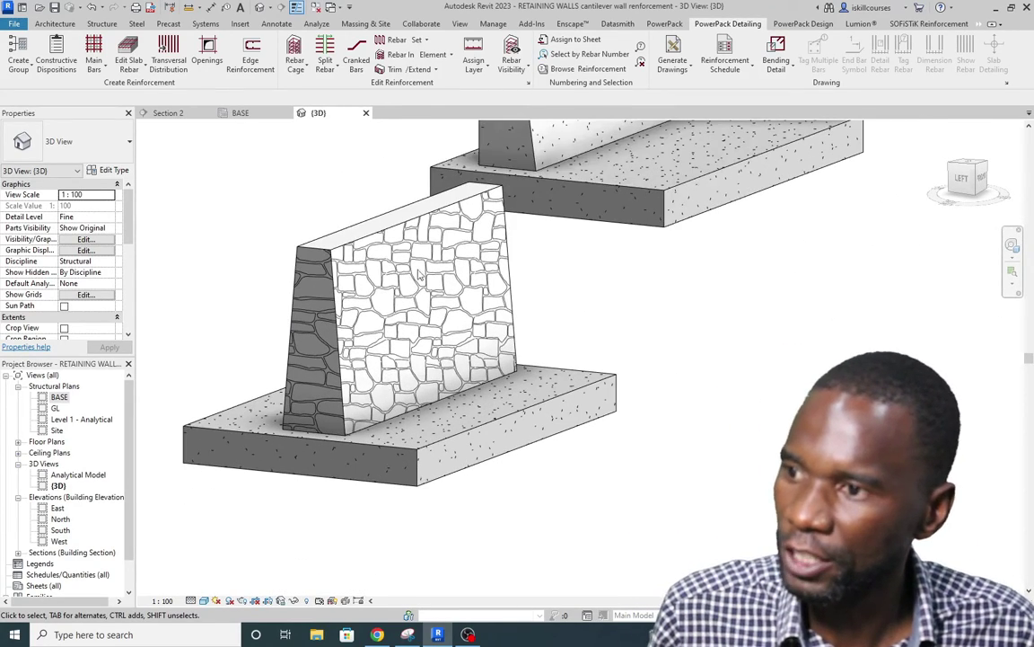
{"action": "scroll", "coordinate": [356, 415], "scroll_direction": "down", "scroll_amount": 5}
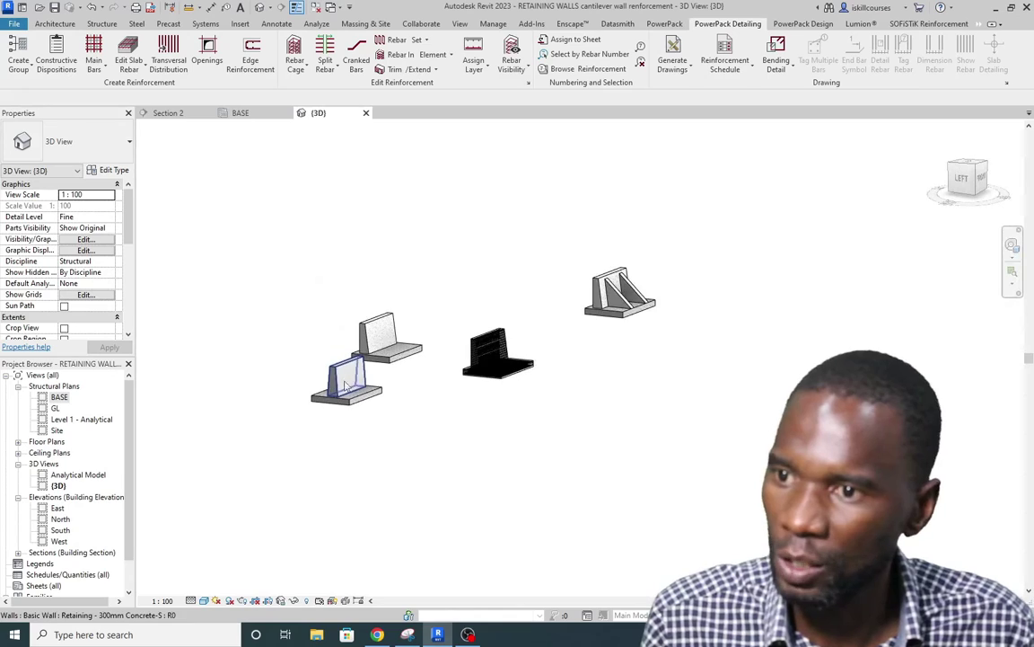
{"action": "scroll", "coordinate": [683, 305], "scroll_direction": "up", "scroll_amount": 2}
{"action": "scroll", "coordinate": [628, 306], "scroll_direction": "up", "scroll_amount": 6}
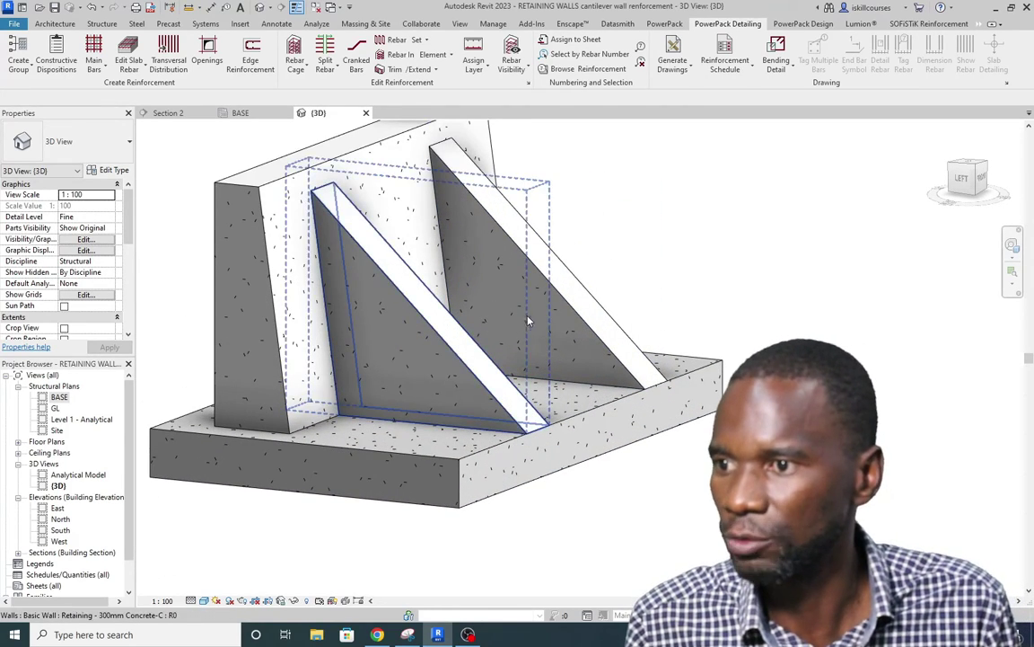
{"action": "scroll", "coordinate": [471, 284], "scroll_direction": "down", "scroll_amount": 6}
{"action": "scroll", "coordinate": [409, 342], "scroll_direction": "up", "scroll_amount": 6}
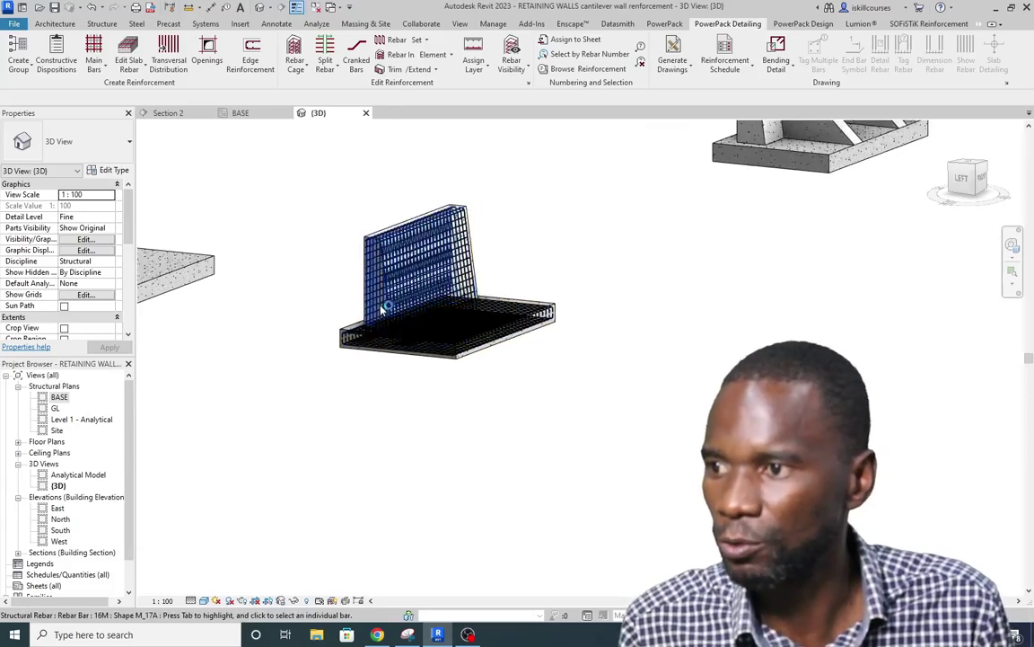
{"action": "middle_click_drag", "start_coordinate": [520, 306], "coordinate": [590, 321], "text": "shift"}
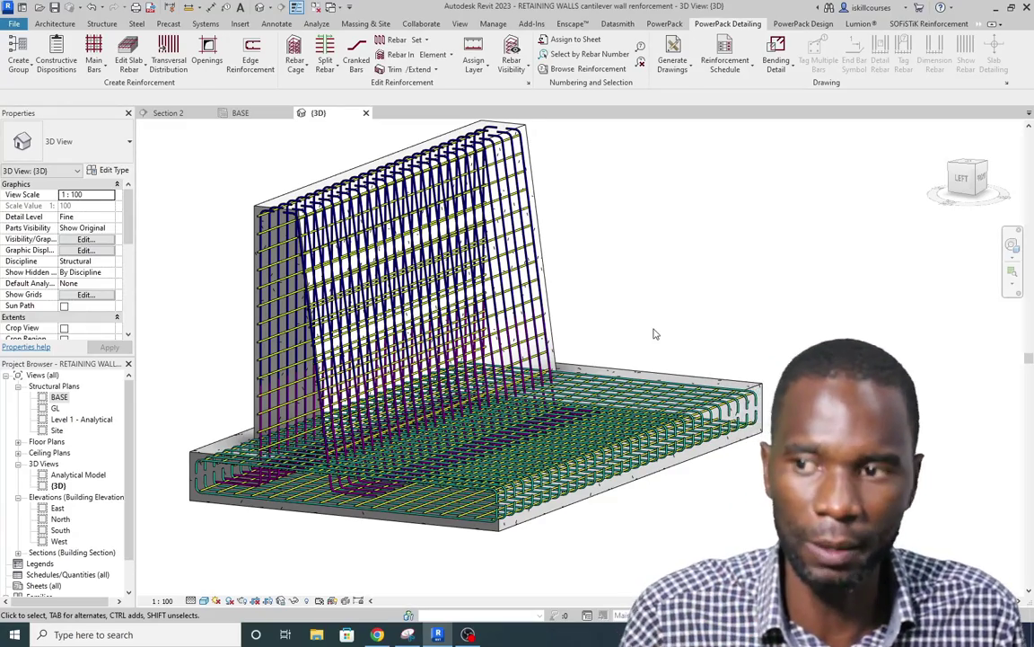
{"action": "scroll", "coordinate": [665, 319], "scroll_direction": "up", "scroll_amount": 3}
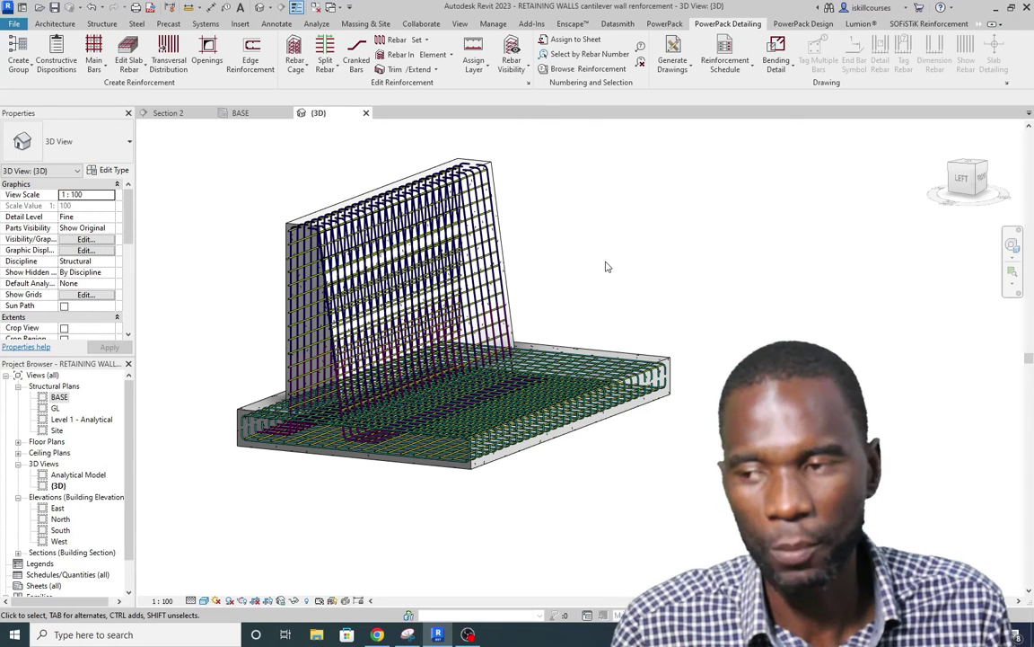
Step: Delete the counterfort retaining wall together with its two triangular ribs and base slab from the 3D model
{"action": "scroll", "coordinate": [539, 332], "scroll_direction": "down", "scroll_amount": 6}
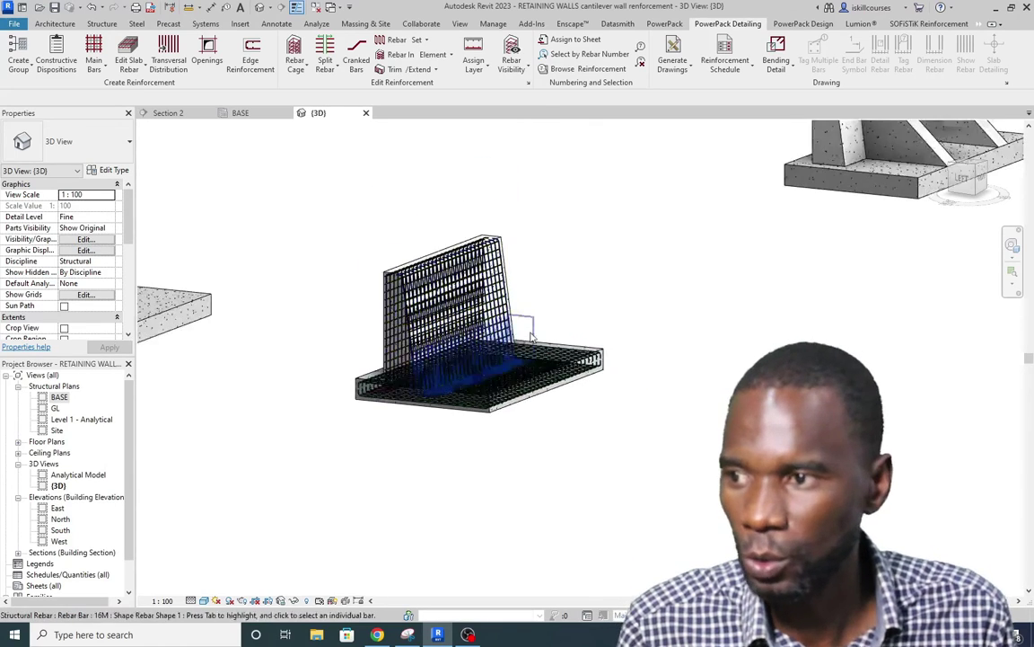
{"action": "scroll", "coordinate": [781, 222], "scroll_direction": "up", "scroll_amount": 4}
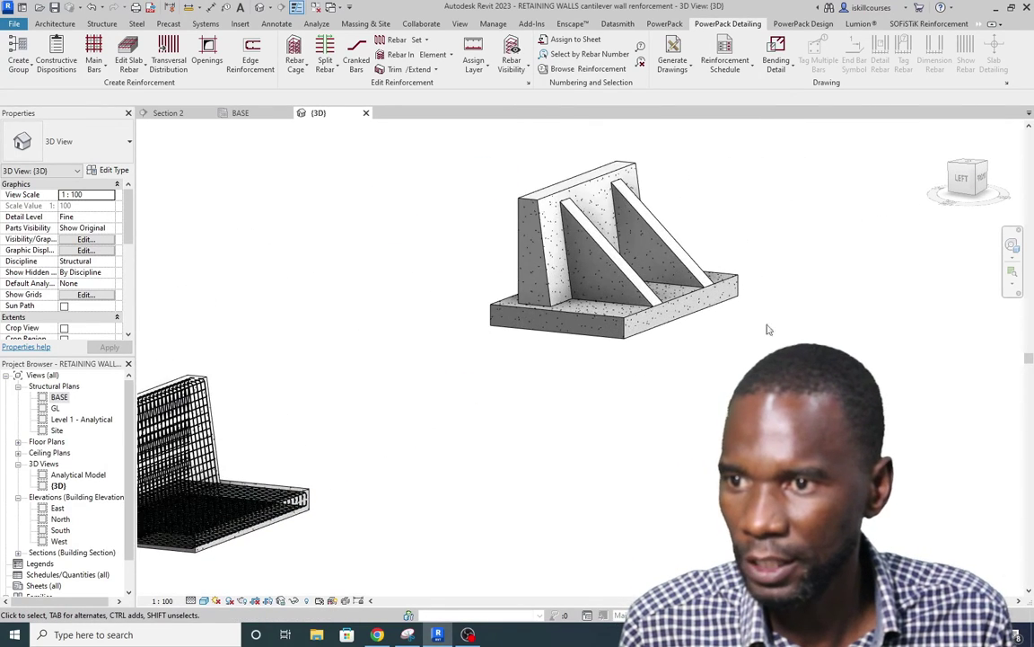
{"action": "left_click_drag", "start_coordinate": [469, 160], "coordinate": [465, 156]}
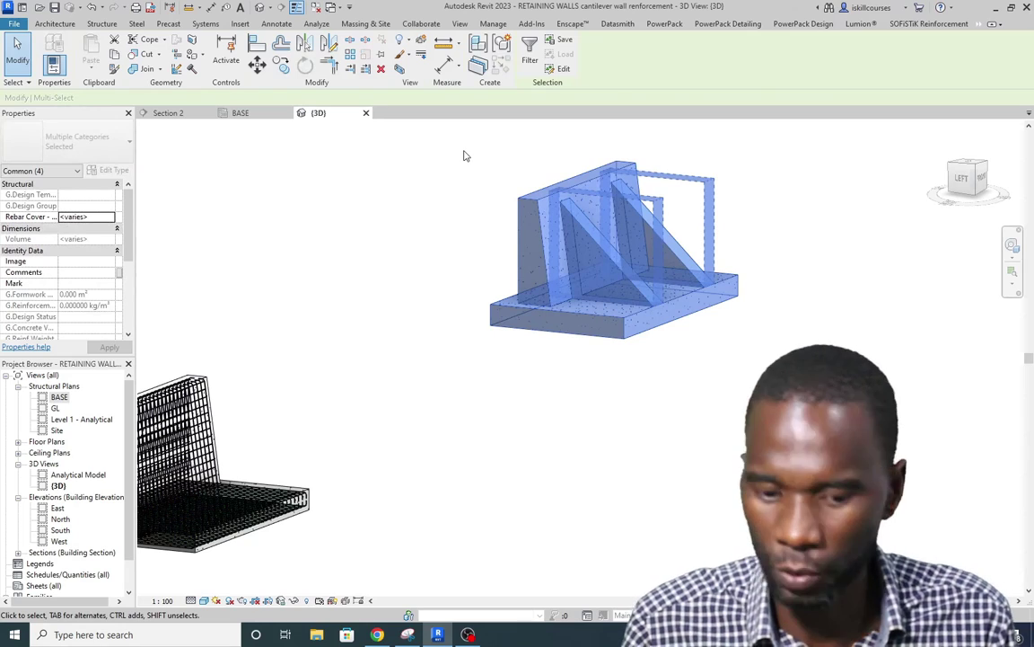
{"action": "key", "text": "Delete"}
Step: Delete the already reinforced cantilever wall, including its footing and all of its rebar
{"action": "scroll", "coordinate": [588, 266], "scroll_direction": "down", "scroll_amount": 2}
{"action": "scroll", "coordinate": [362, 311], "scroll_direction": "up", "scroll_amount": 5}
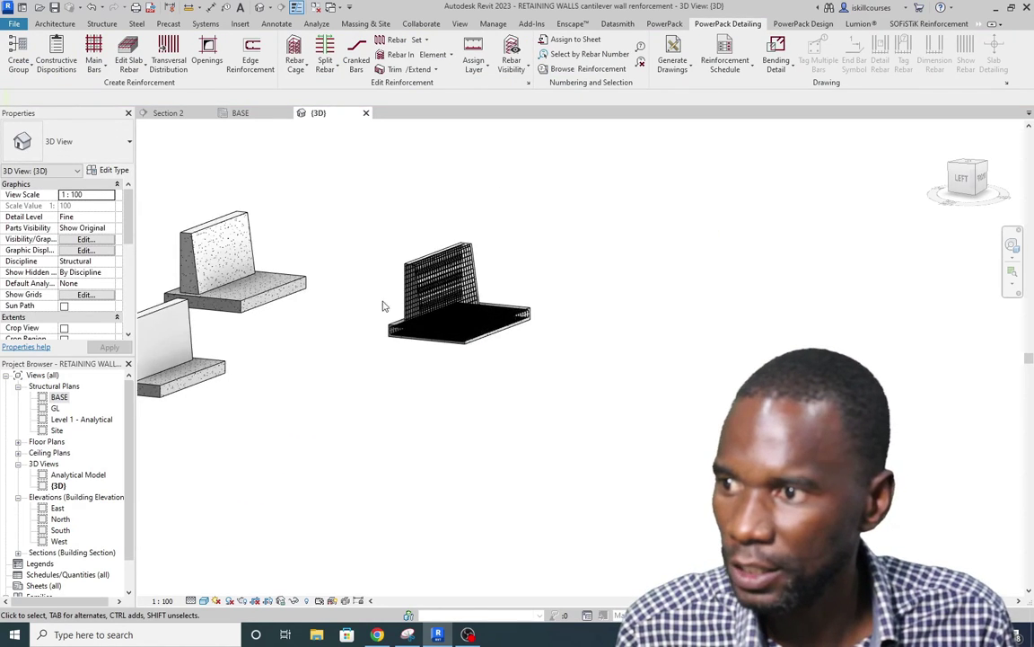
{"action": "left_click_drag", "start_coordinate": [751, 427], "coordinate": [308, 147]}
{"action": "key", "text": "Delete"}
Step: Delete the stone retaining wall and its footing, and fit the 3D view to the remaining concrete cantilever wall
{"action": "scroll", "coordinate": [474, 233], "scroll_direction": "down", "scroll_amount": 4}
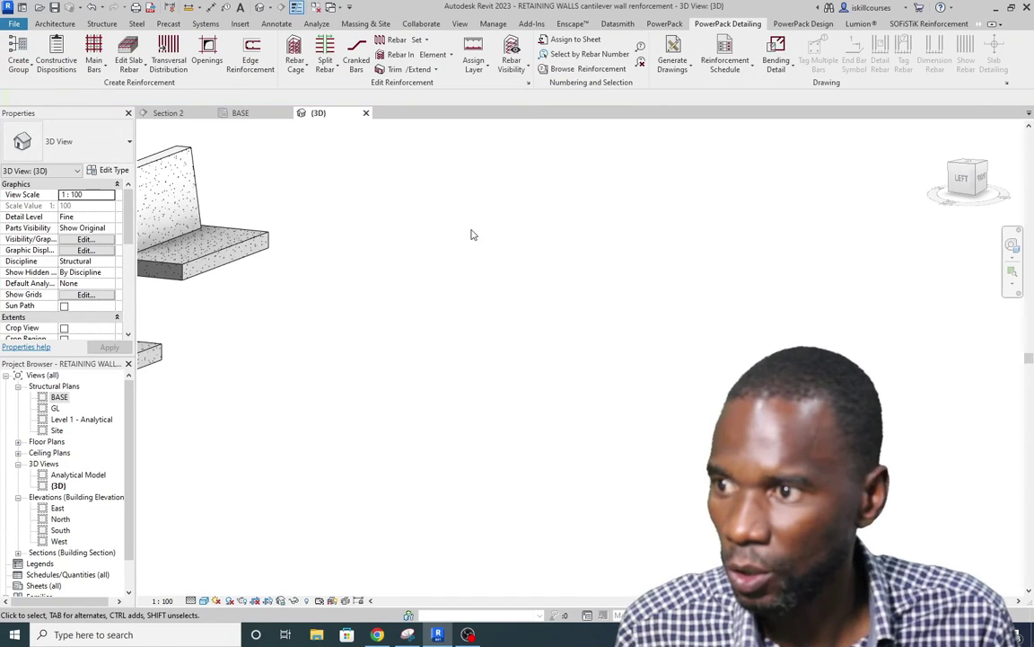
{"action": "scroll", "coordinate": [376, 283], "scroll_direction": "up", "scroll_amount": 6}
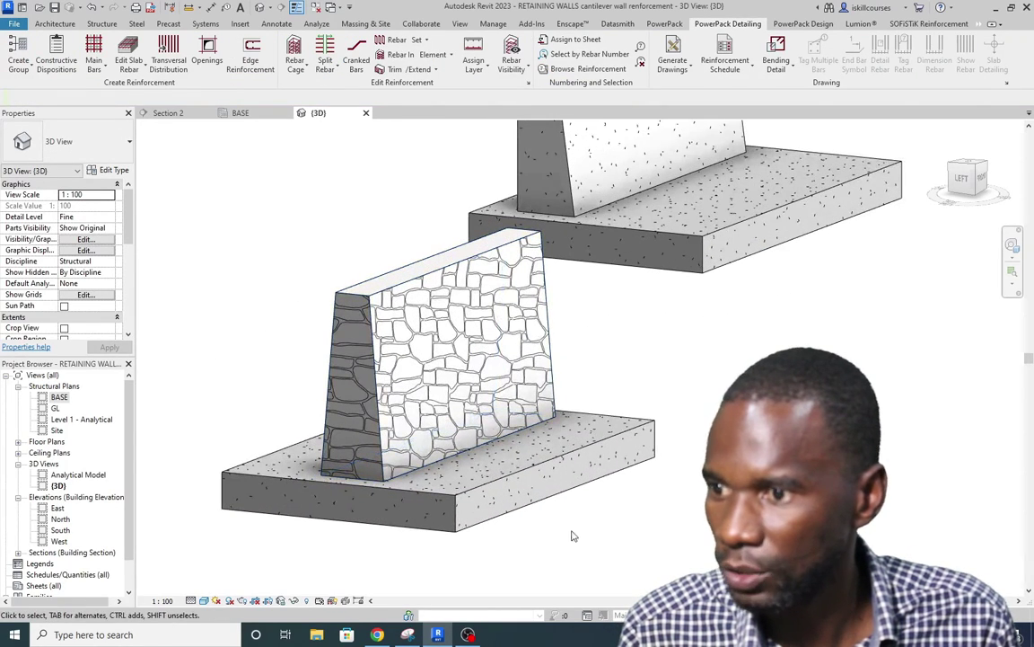
{"action": "left_click_drag", "start_coordinate": [549, 526], "coordinate": [255, 327]}
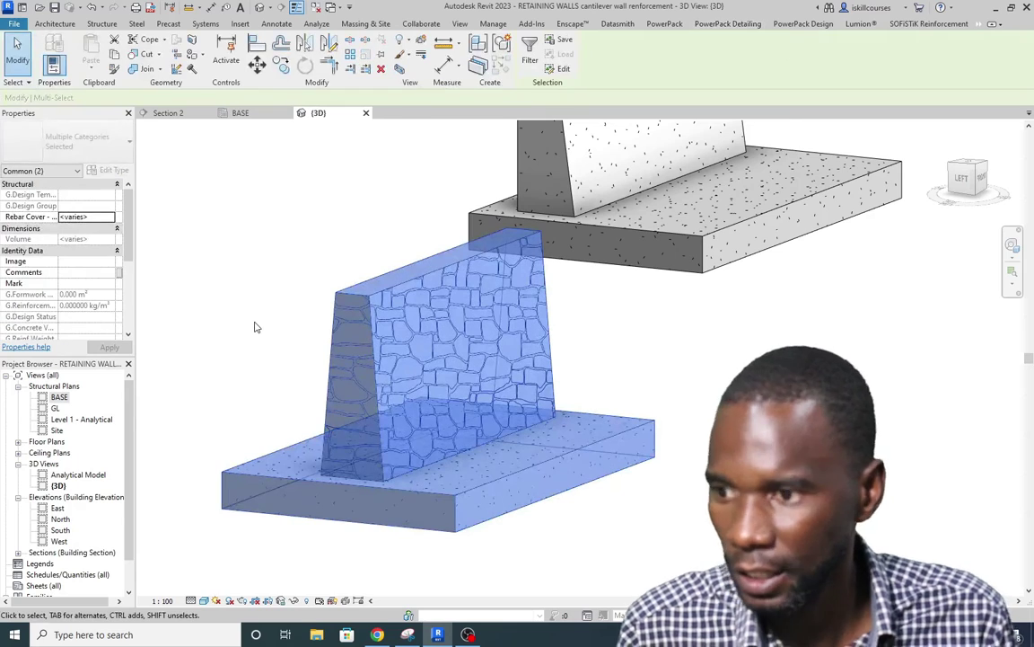
{"action": "key", "text": "Delete"}
{"action": "key", "text": "z"}
{"action": "key", "text": "f"}
{"action": "scroll", "coordinate": [477, 279], "scroll_direction": "up", "scroll_amount": 4}
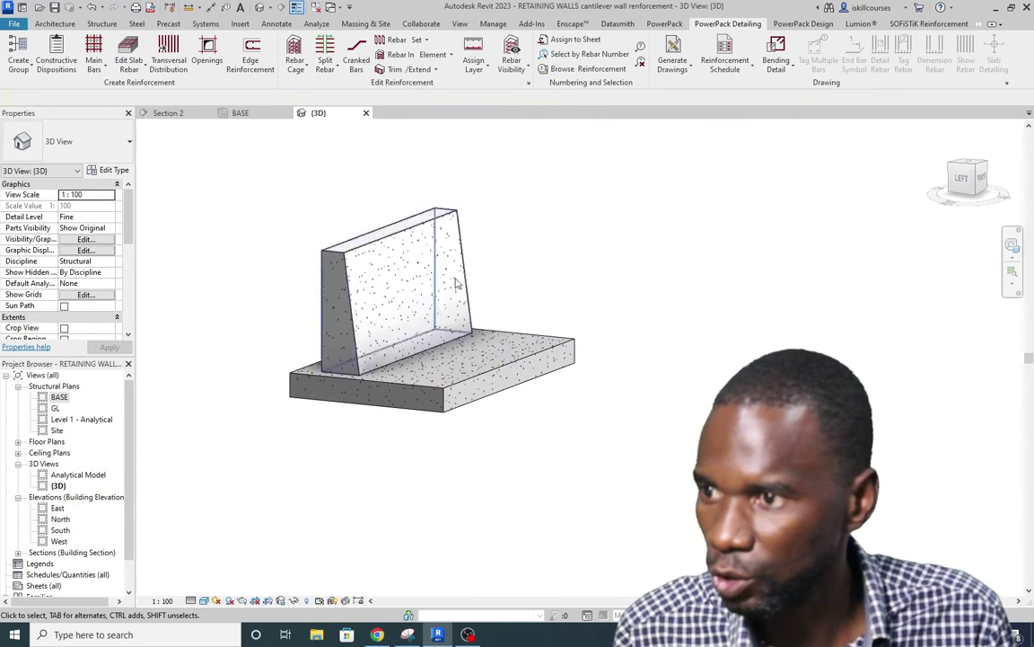
{"action": "middle_click_drag", "start_coordinate": [428, 347], "coordinate": [492, 350]}
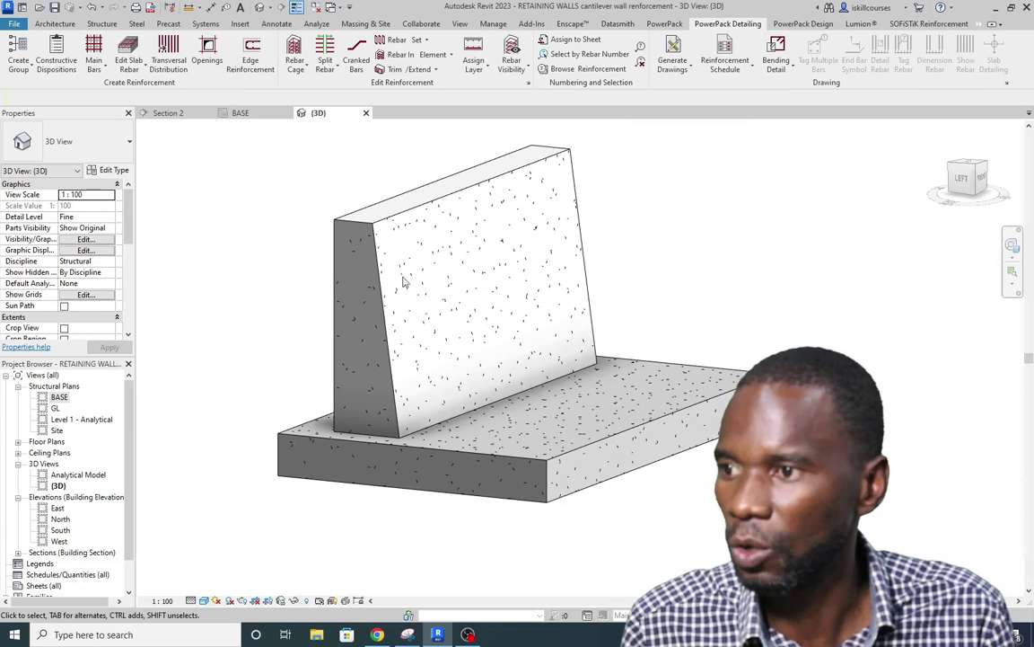
Step: In the BASE structural plan, delete Section 3, Section 2 and Section 1, keeping only the section through the remaining wall
{"action": "left_click", "coordinate": [244, 116]}
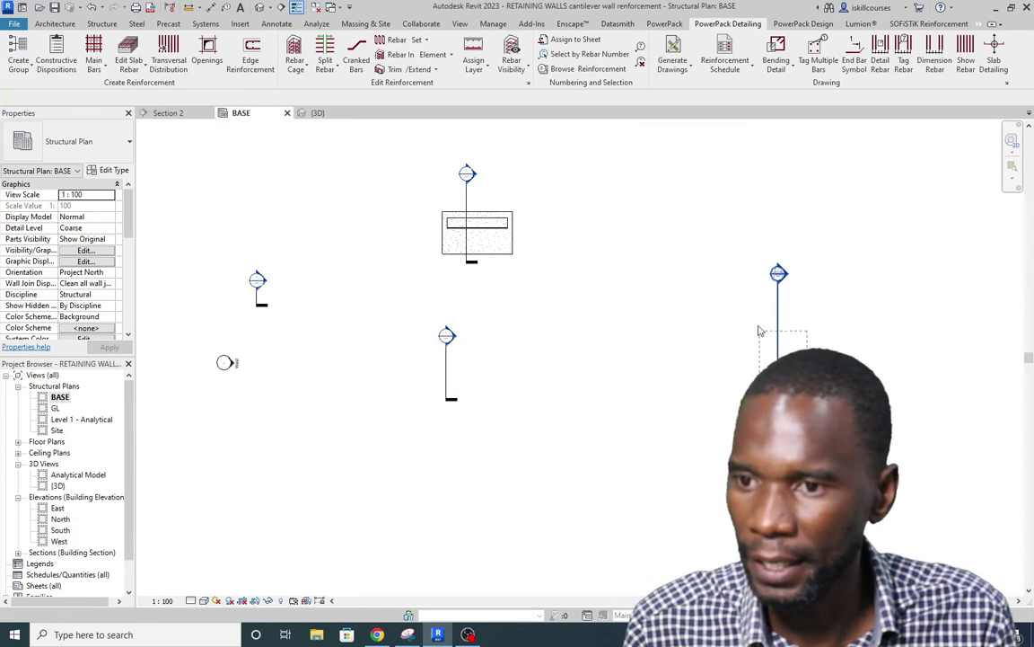
{"action": "left_click", "coordinate": [731, 251]}
{"action": "key", "text": "Delete"}
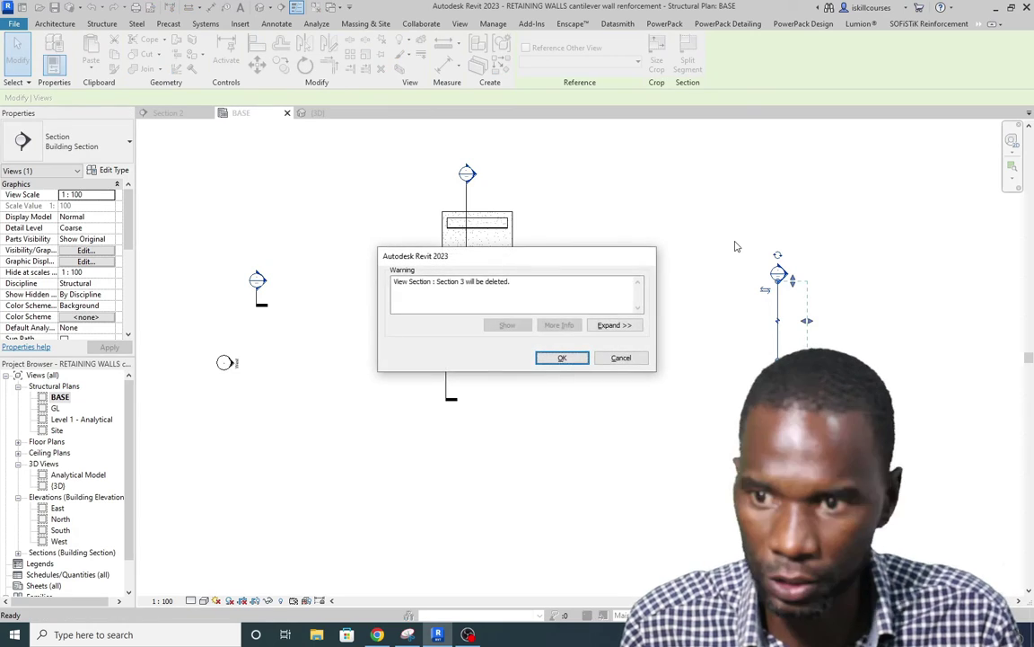
{"action": "left_click", "coordinate": [562, 358]}
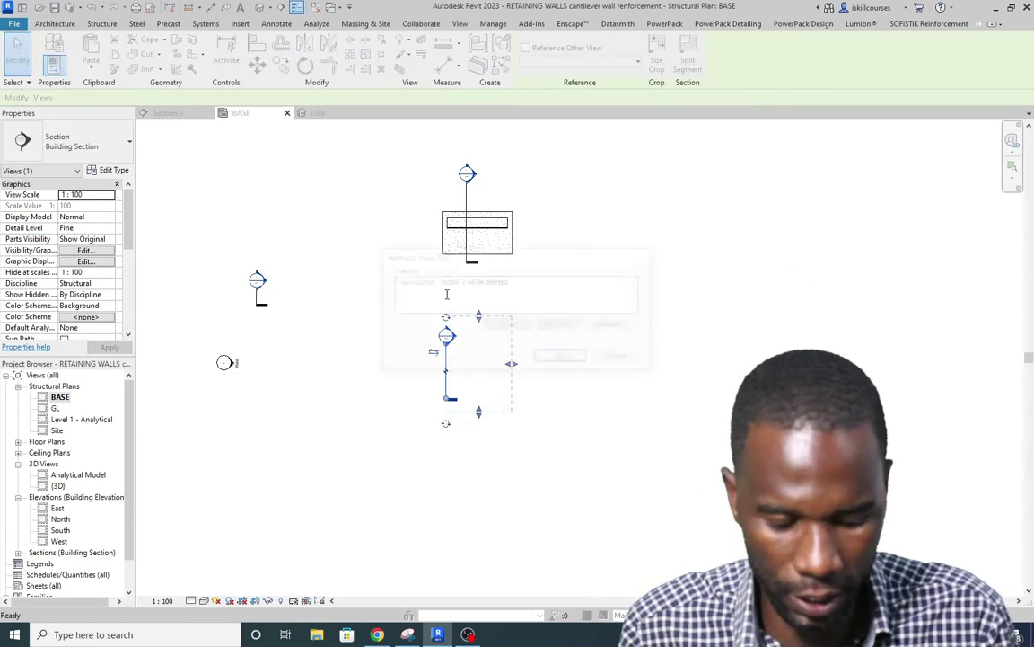
{"action": "key", "text": "Delete"}
{"action": "left_click", "coordinate": [562, 358]}
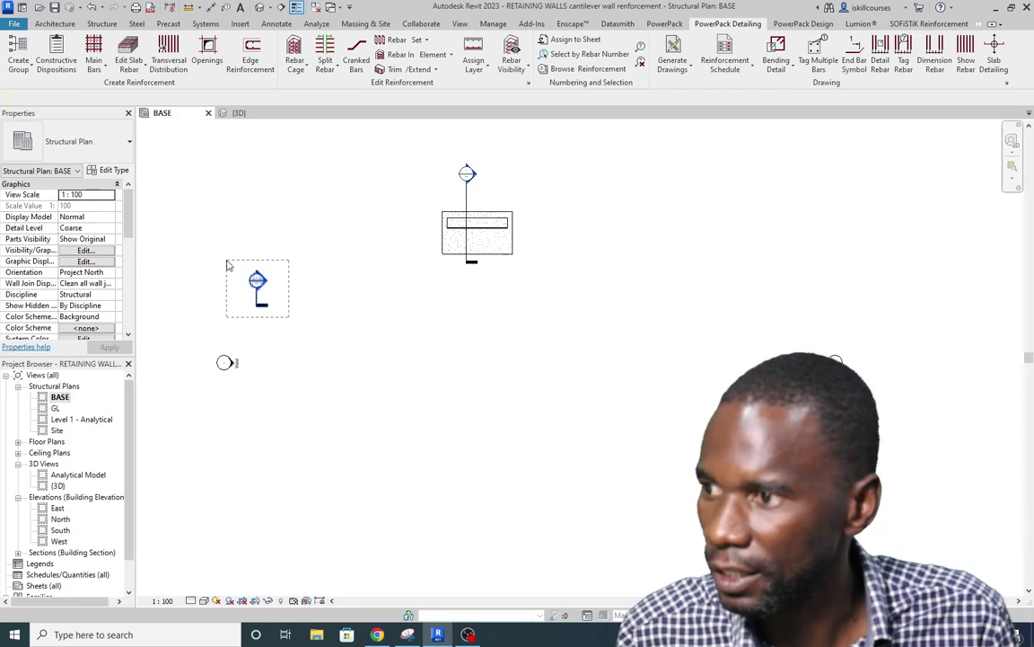
{"action": "left_click_drag", "start_coordinate": [227, 266], "coordinate": [227, 262]}
{"action": "left_click", "coordinate": [381, 69]}
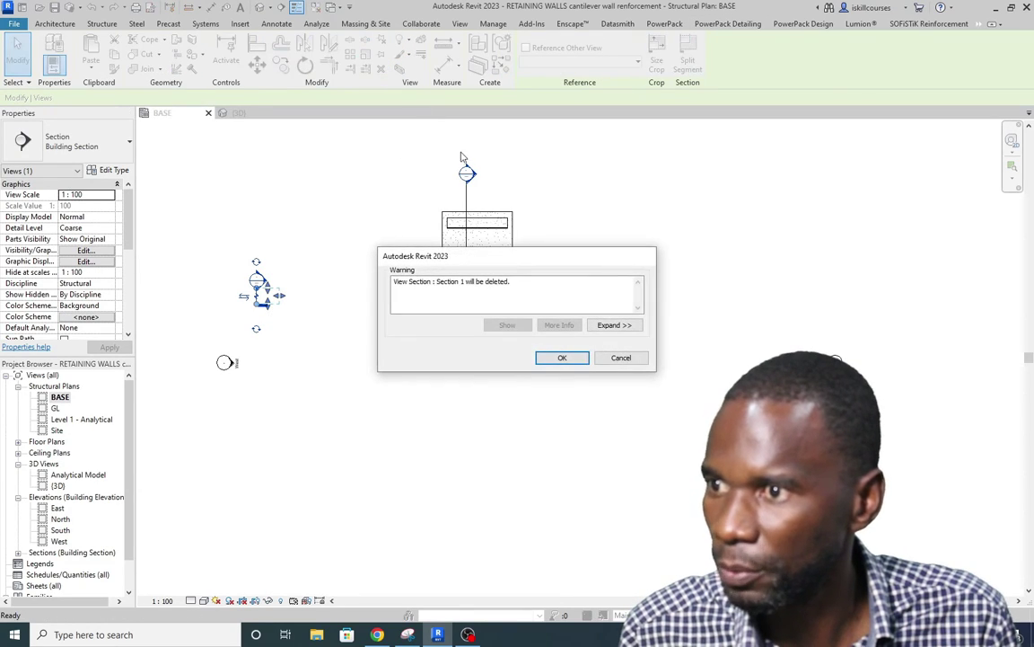
{"action": "left_click", "coordinate": [563, 357]}
Step: Open the section view cut through the remaining cantilever wall and frame its stem and base
{"action": "scroll", "coordinate": [469, 180], "scroll_direction": "up", "scroll_amount": 4}
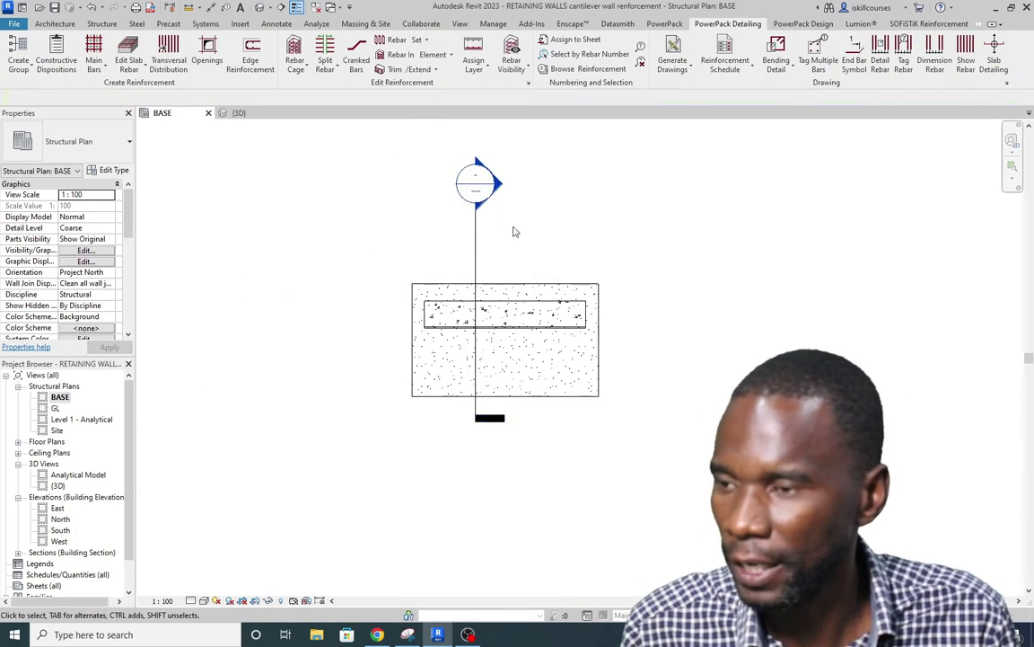
{"action": "scroll", "coordinate": [411, 386], "scroll_direction": "down", "scroll_amount": 2}
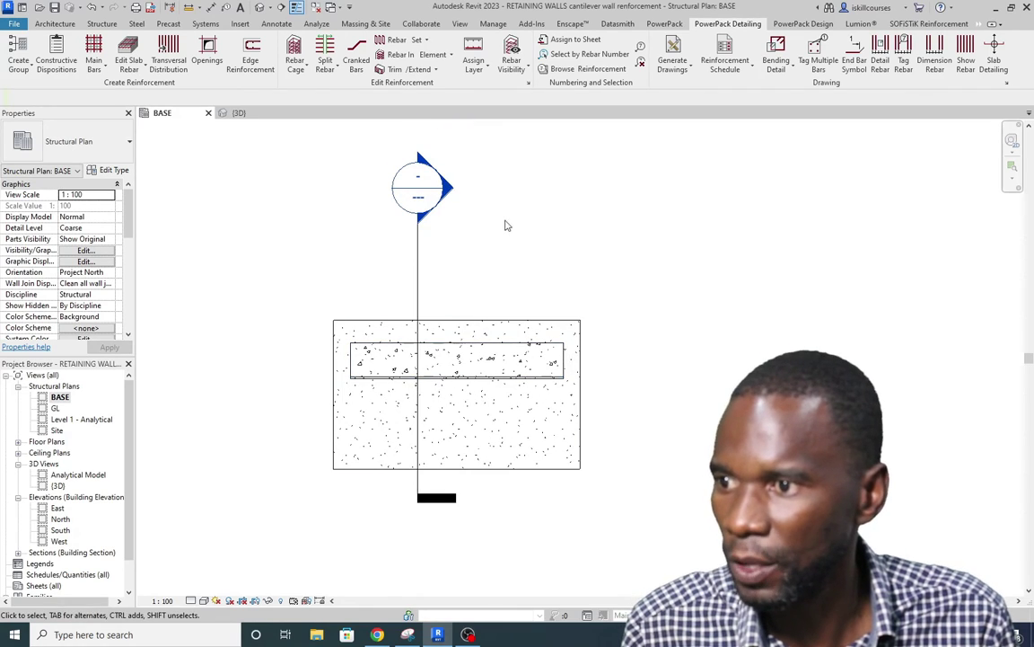
{"action": "double_click", "coordinate": [449, 190]}
{"action": "scroll", "coordinate": [395, 368], "scroll_direction": "down", "scroll_amount": 2}
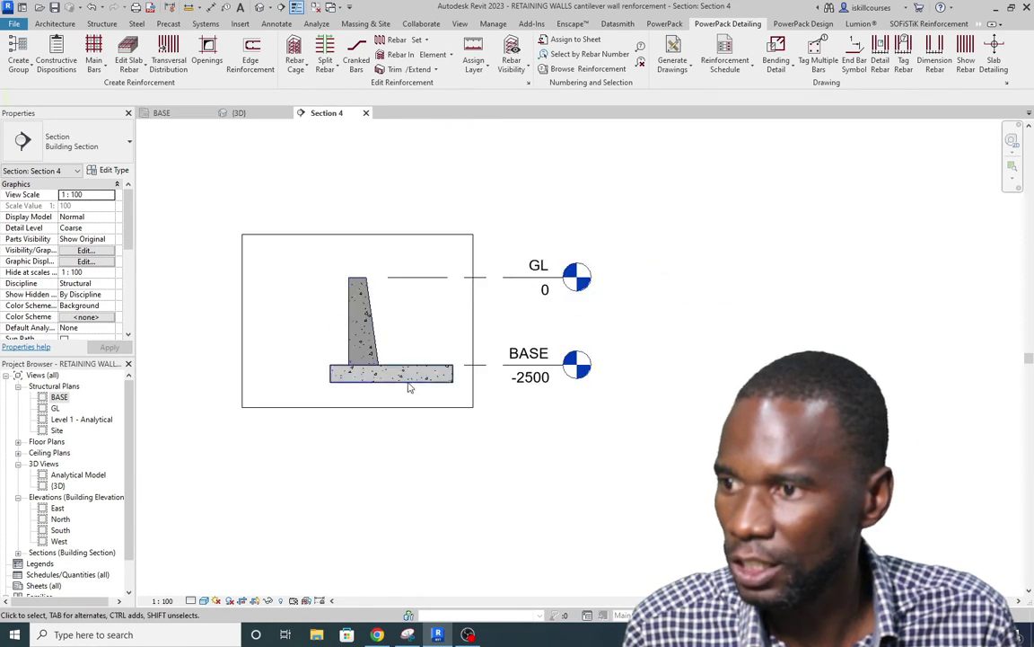
{"action": "scroll", "coordinate": [409, 377], "scroll_direction": "up", "scroll_amount": 3}
{"action": "scroll", "coordinate": [397, 376], "scroll_direction": "down", "scroll_amount": 1}
{"action": "scroll", "coordinate": [305, 206], "scroll_direction": "up", "scroll_amount": 2}
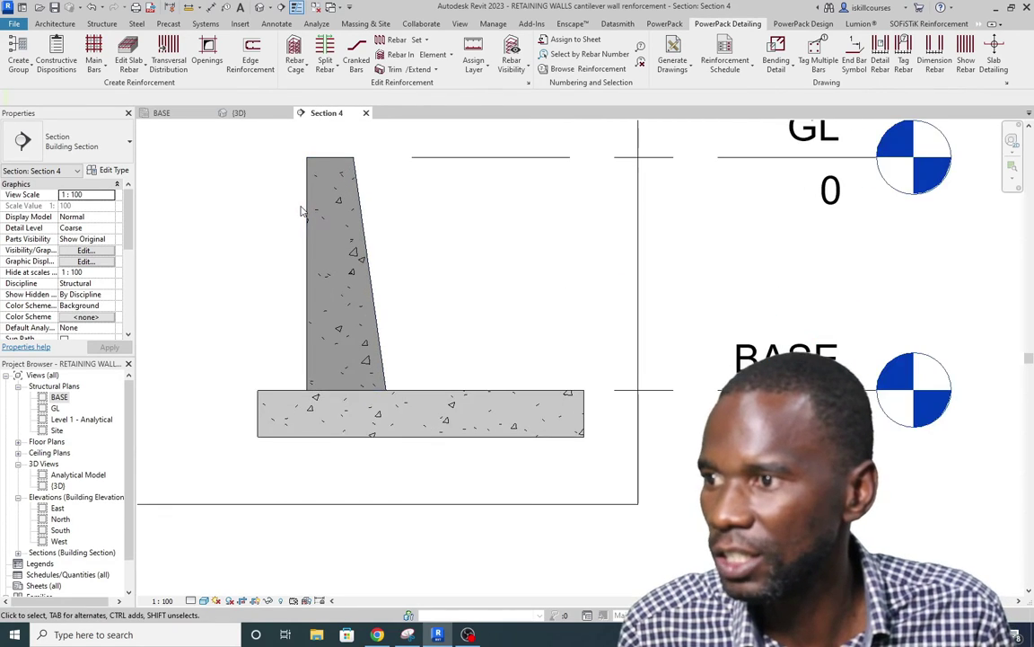
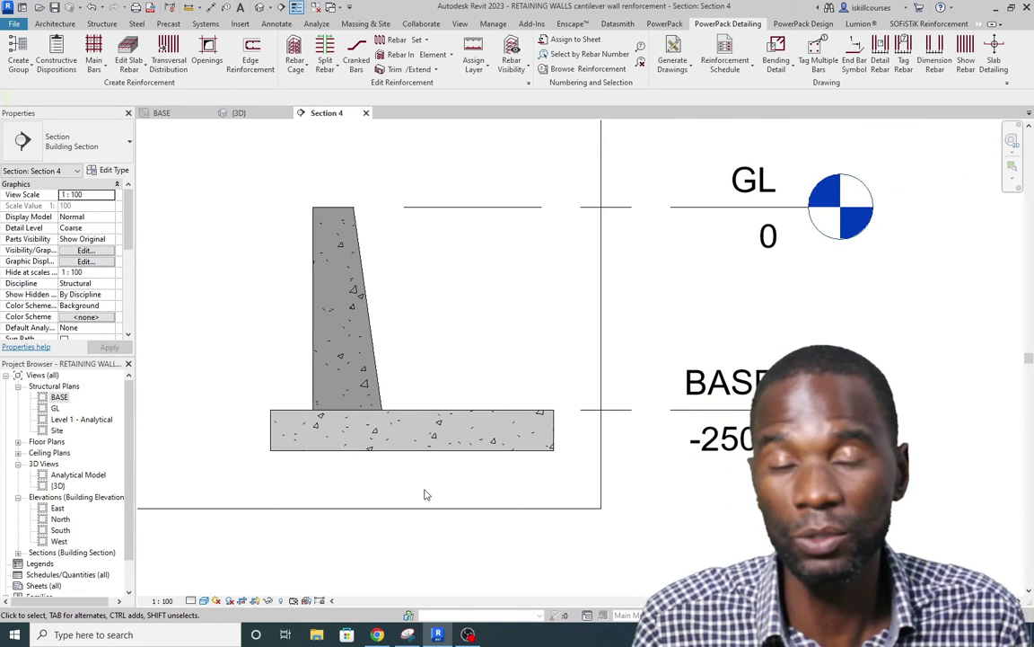
Step: Start placing rebar in the wall's footing in Section 4, with the rebar shape browser open
{"action": "scroll", "coordinate": [429, 484], "scroll_direction": "up", "scroll_amount": 1}
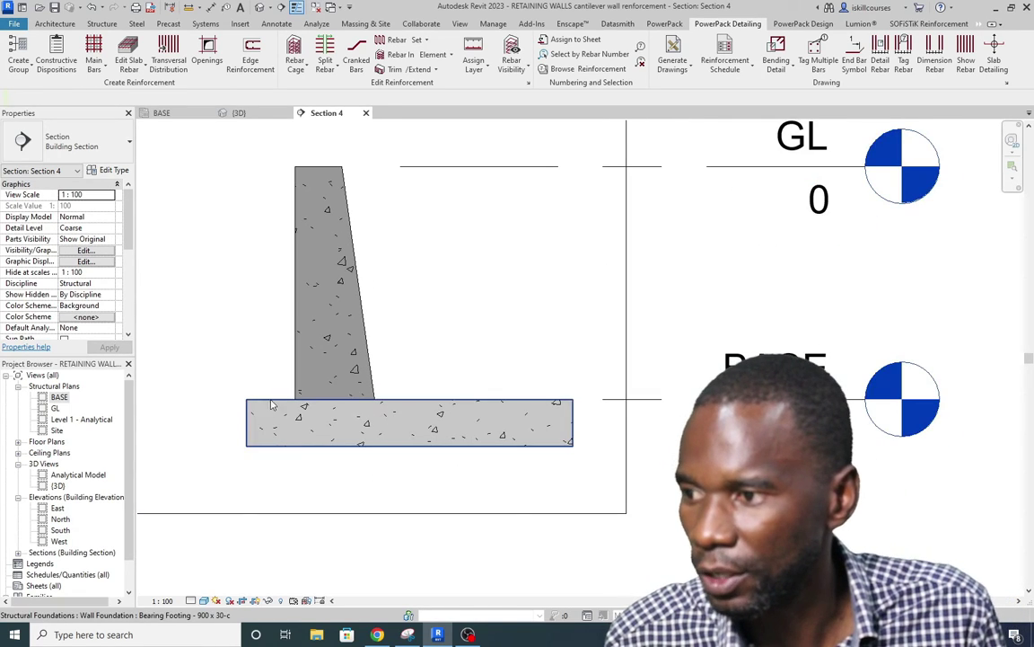
{"action": "scroll", "coordinate": [537, 500], "scroll_direction": "up", "scroll_amount": 1}
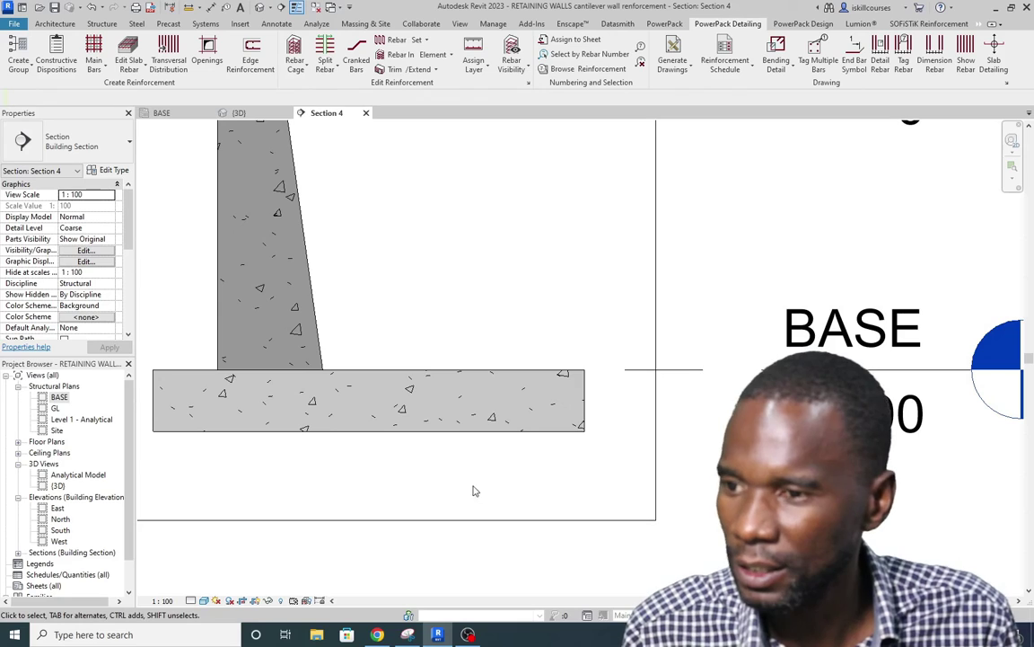
{"action": "left_click", "coordinate": [423, 429]}
{"action": "left_click", "coordinate": [530, 49]}
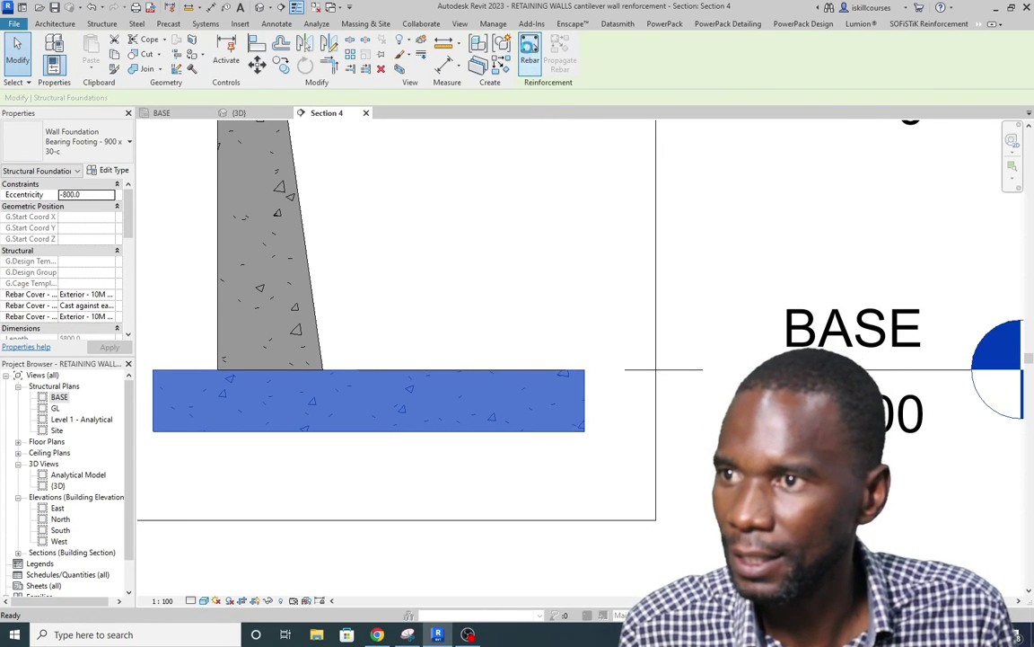
{"action": "left_click", "coordinate": [544, 344]}
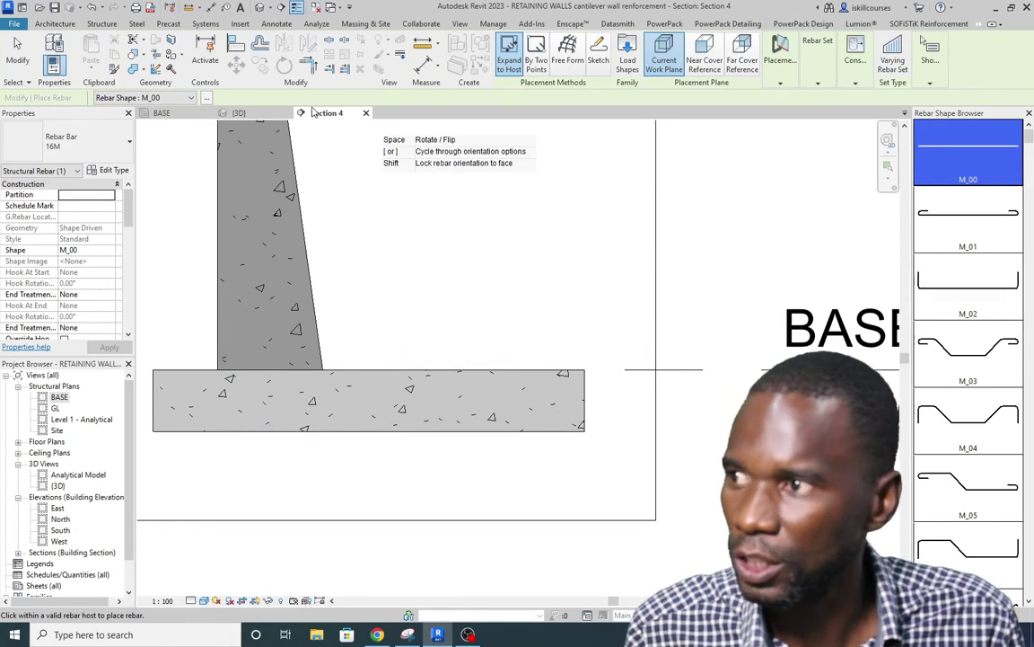
{"action": "left_click", "coordinate": [206, 97]}
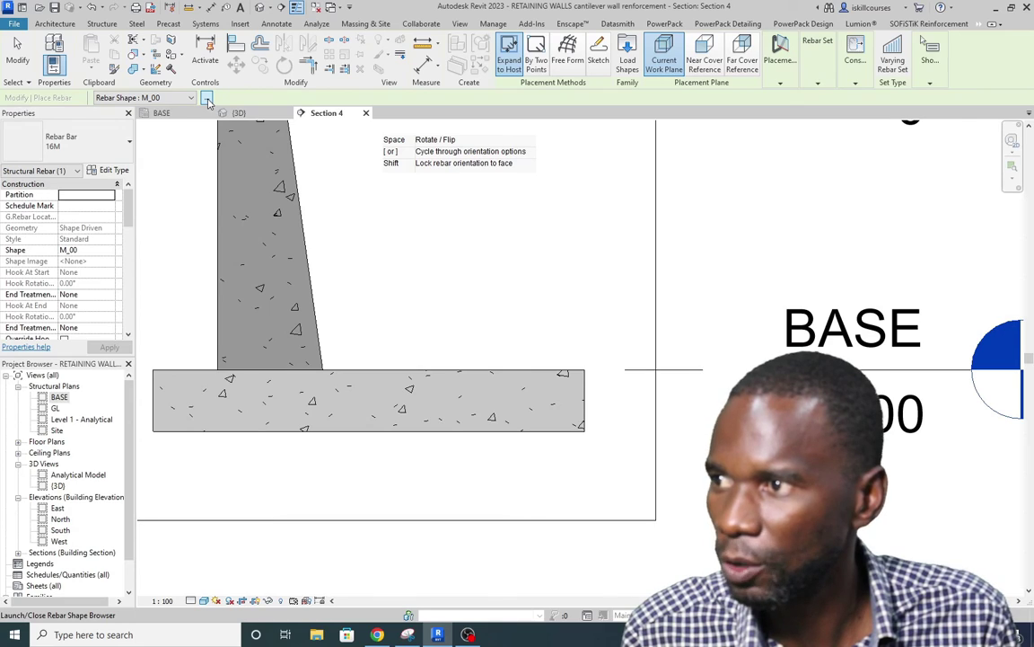
{"action": "left_click", "coordinate": [207, 99]}
{"action": "left_click", "coordinate": [206, 99]}
{"action": "left_click", "coordinate": [206, 98]}
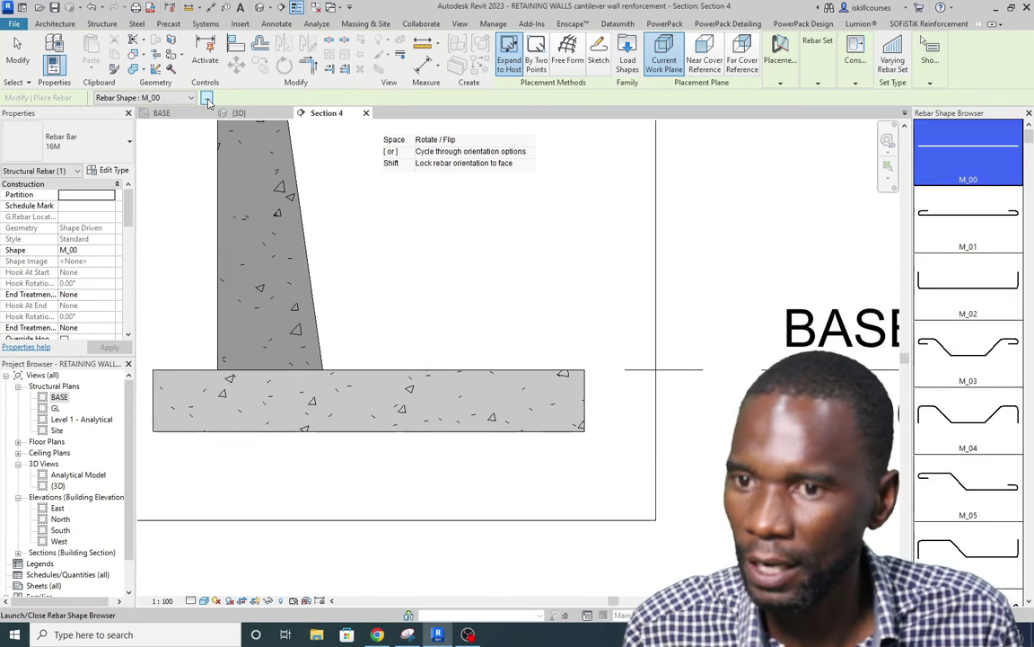
Step: Choose the 16M rebar type and the U-shaped bar shape M_17 for the footing
{"action": "scroll", "coordinate": [970, 363], "scroll_direction": "down", "scroll_amount": 5}
{"action": "scroll", "coordinate": [970, 363], "scroll_direction": "down", "scroll_amount": 5}
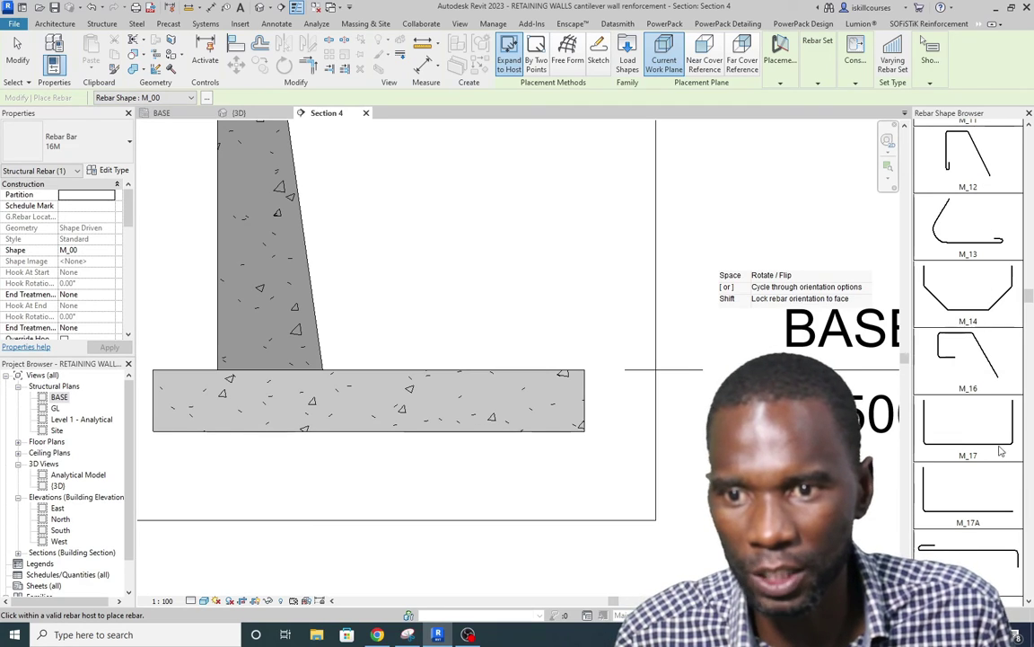
{"action": "left_click", "coordinate": [125, 143]}
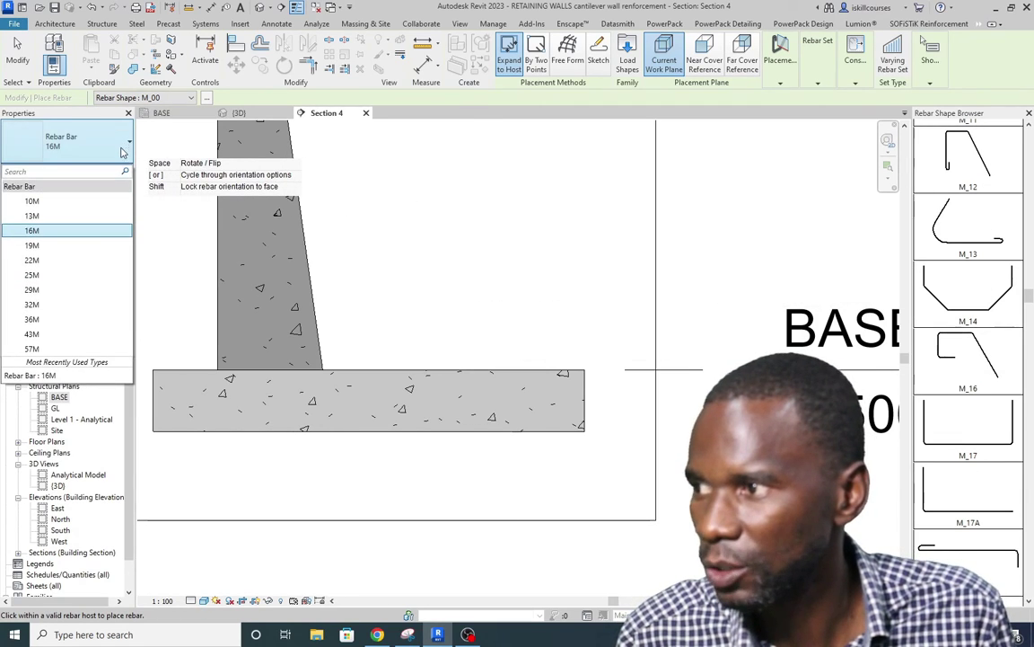
{"action": "left_click", "coordinate": [32, 230]}
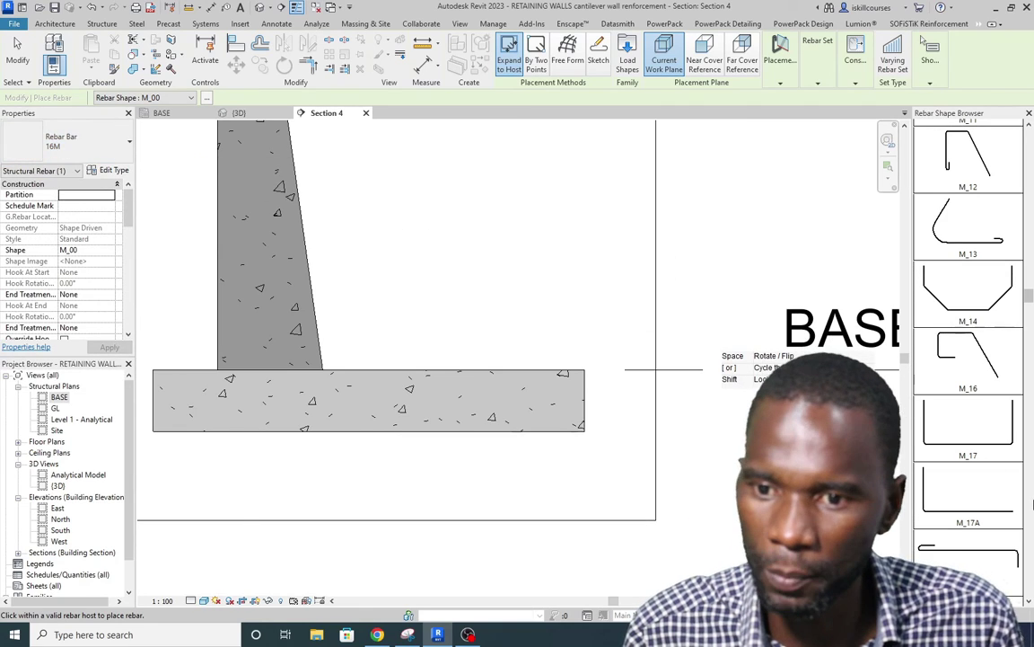
{"action": "left_click", "coordinate": [982, 436]}
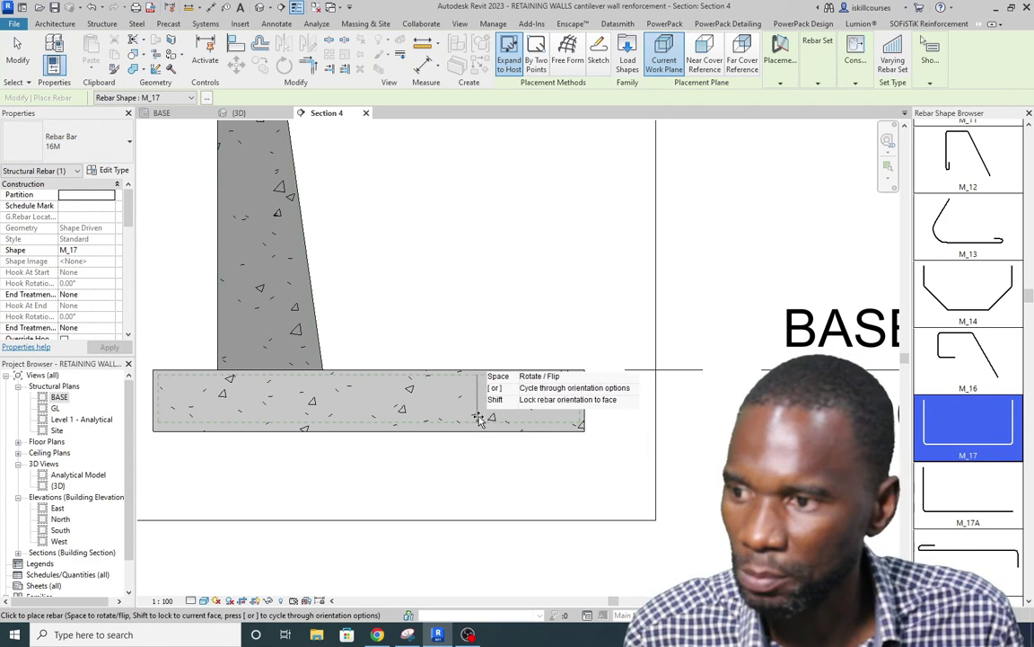
Step: Set the section's detail level to Fine and place the M_17 bar parallel to the work plane along the footing's bottom
{"action": "middle_click_drag", "start_coordinate": [433, 413], "coordinate": [468, 404]}
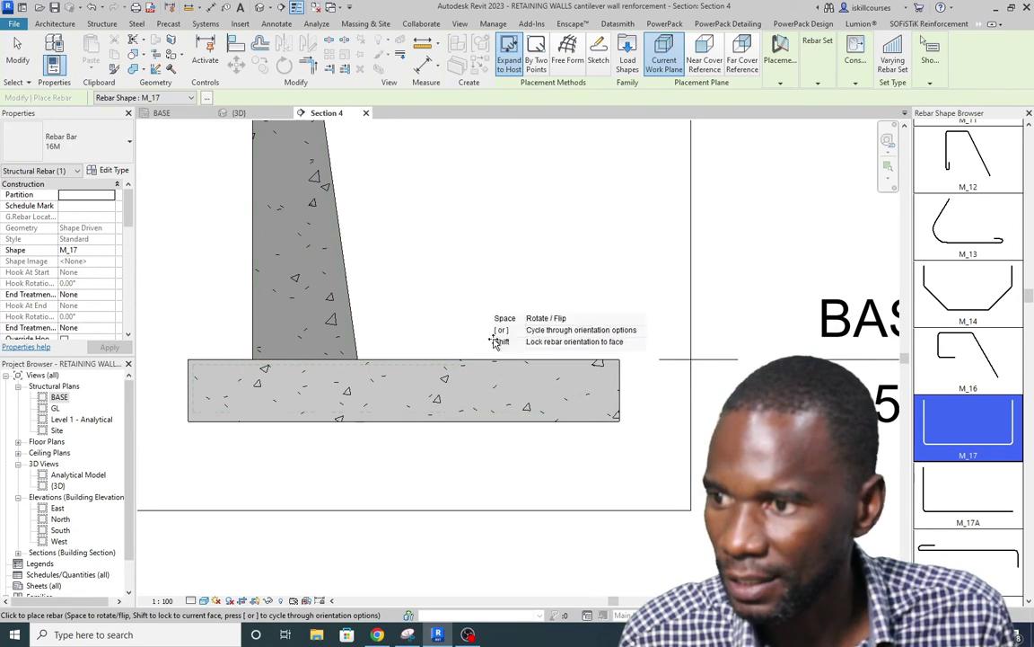
{"action": "left_click", "coordinate": [780, 84]}
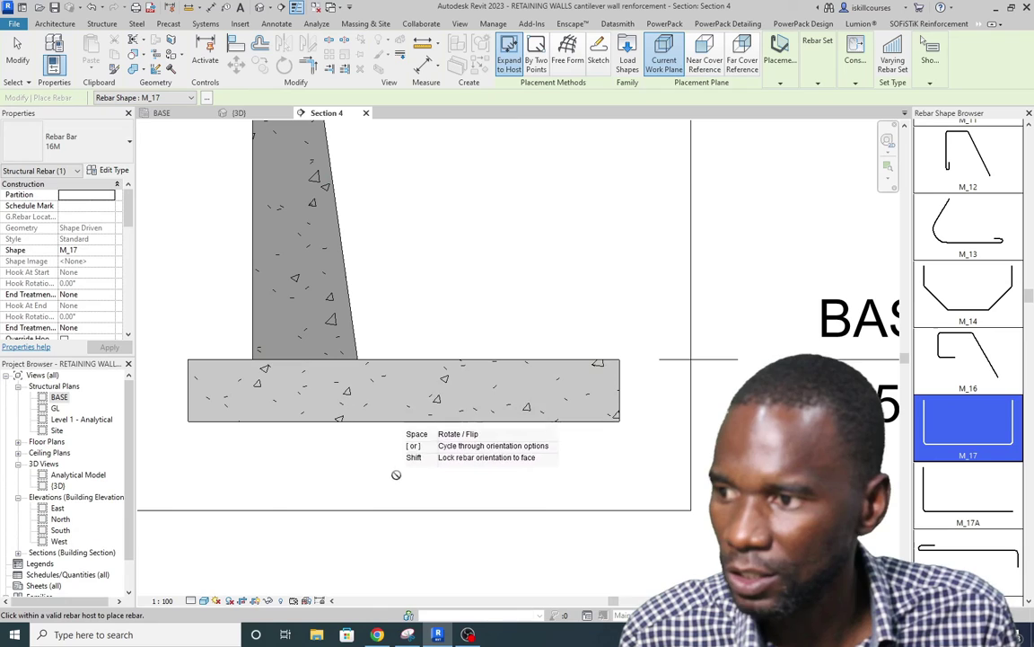
{"action": "left_click", "coordinate": [190, 602]}
{"action": "left_click", "coordinate": [207, 588]}
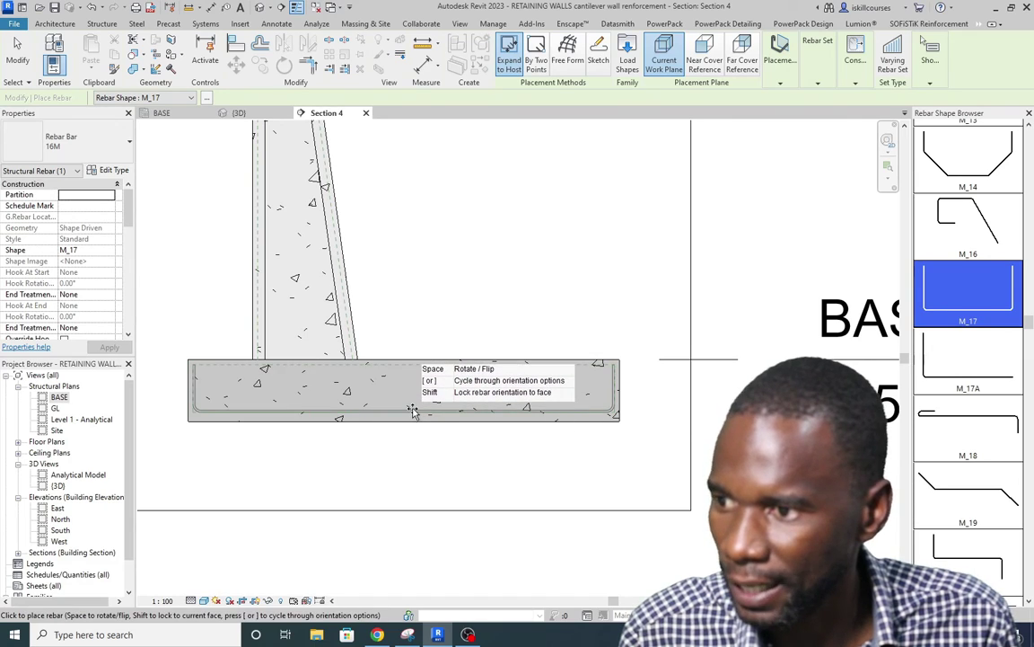
{"action": "right_click", "coordinate": [440, 217]}
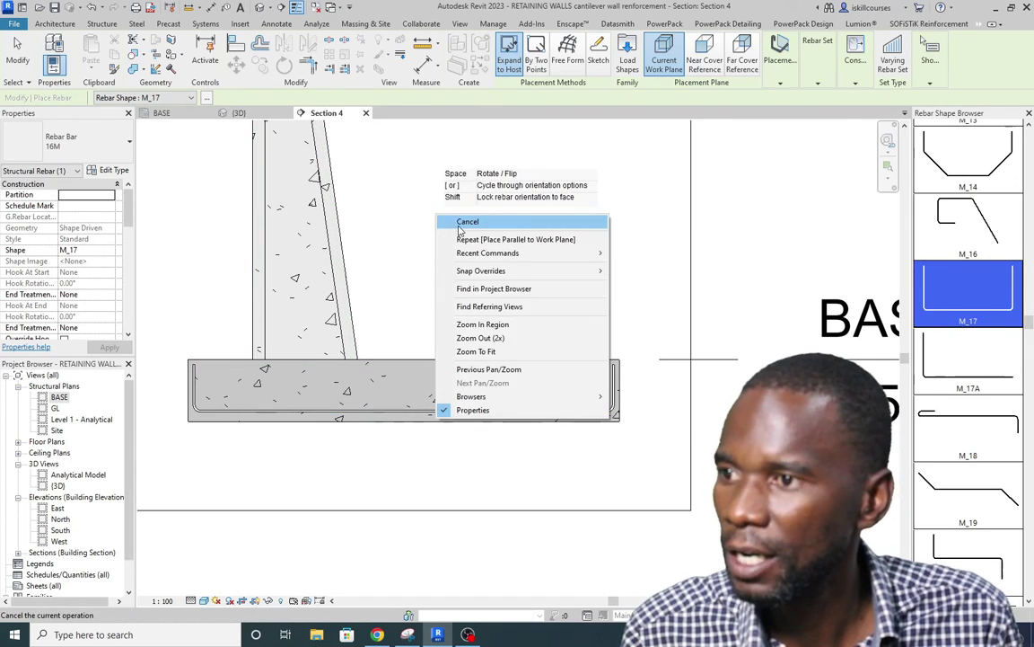
{"action": "left_click", "coordinate": [461, 222]}
Step: Set leg lengths B and D of the footing's bottom bar to 150 mm each
{"action": "left_click", "coordinate": [382, 408]}
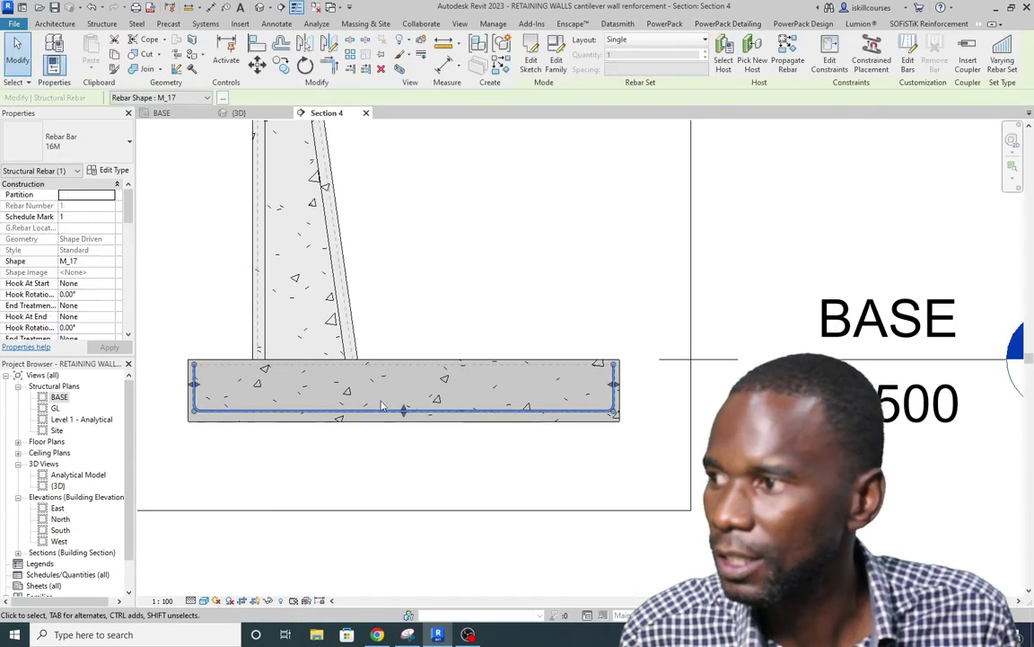
{"action": "scroll", "coordinate": [77, 280], "scroll_direction": "down", "scroll_amount": 6}
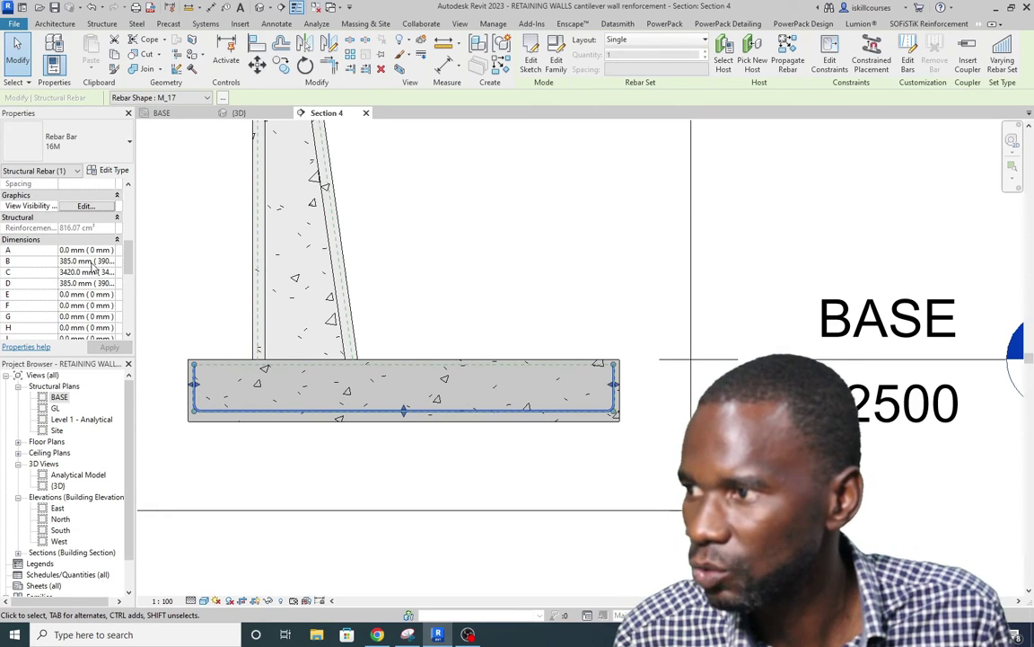
{"action": "left_click_drag", "start_coordinate": [98, 260], "coordinate": [71, 260]}
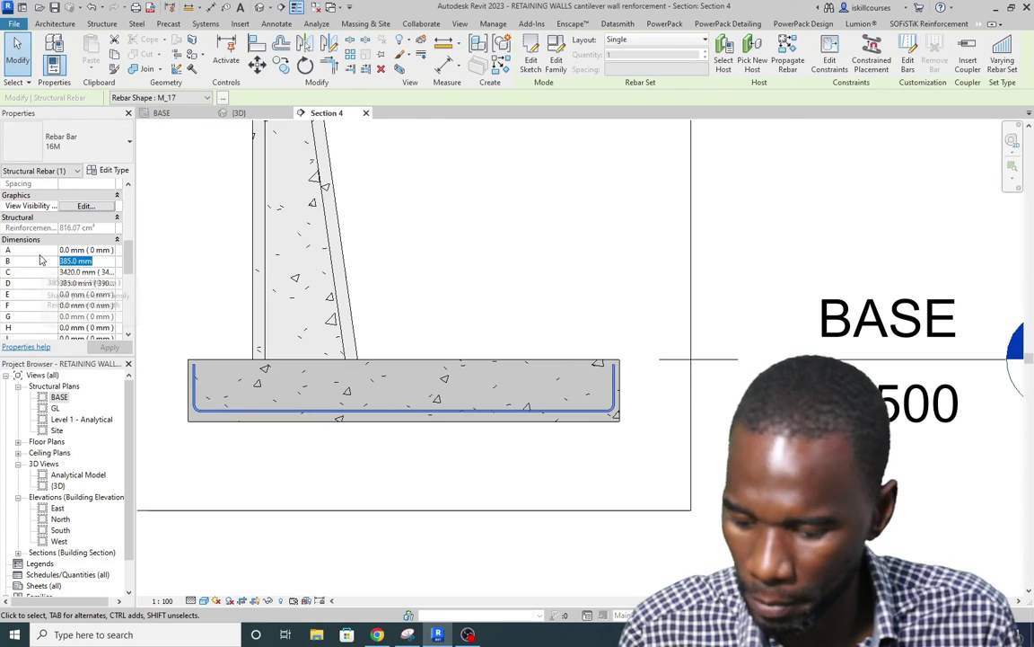
{"action": "type", "text": "150"}
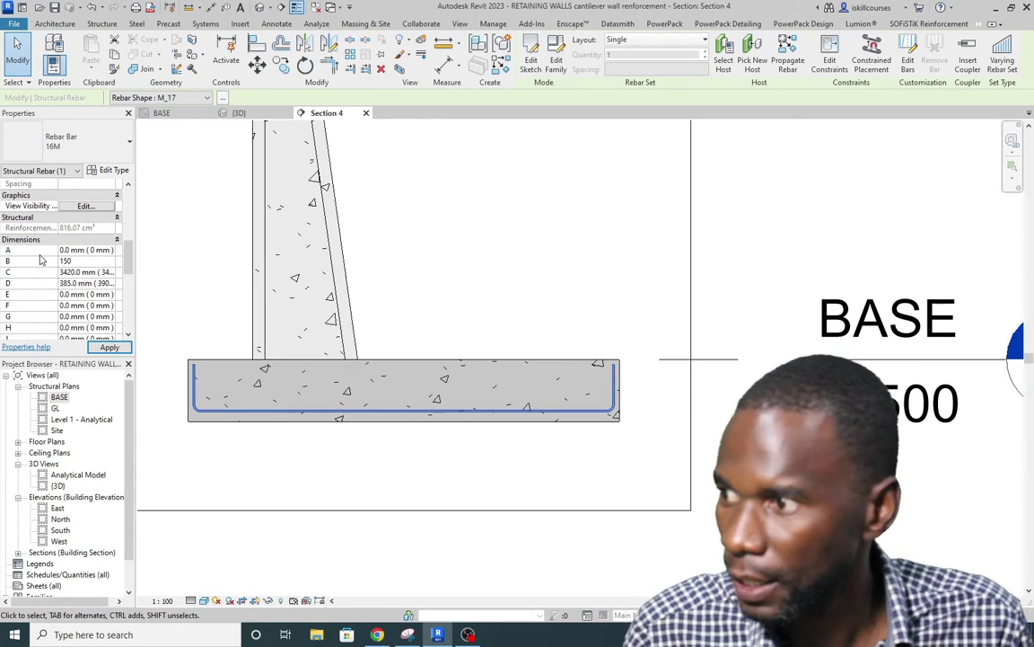
{"action": "left_click", "coordinate": [79, 284]}
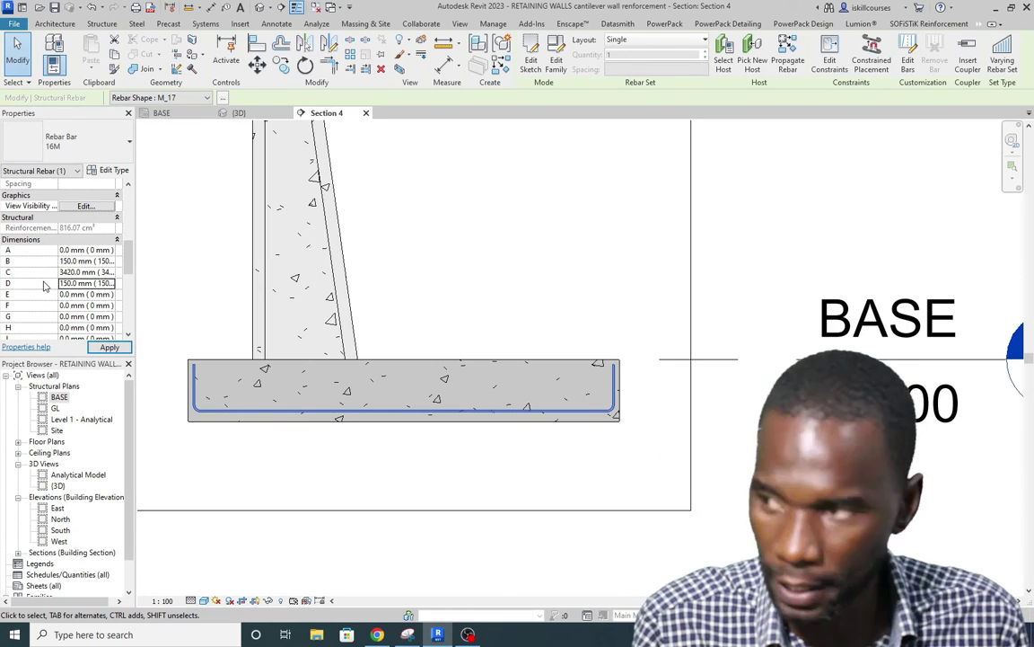
{"action": "left_click", "coordinate": [517, 277]}
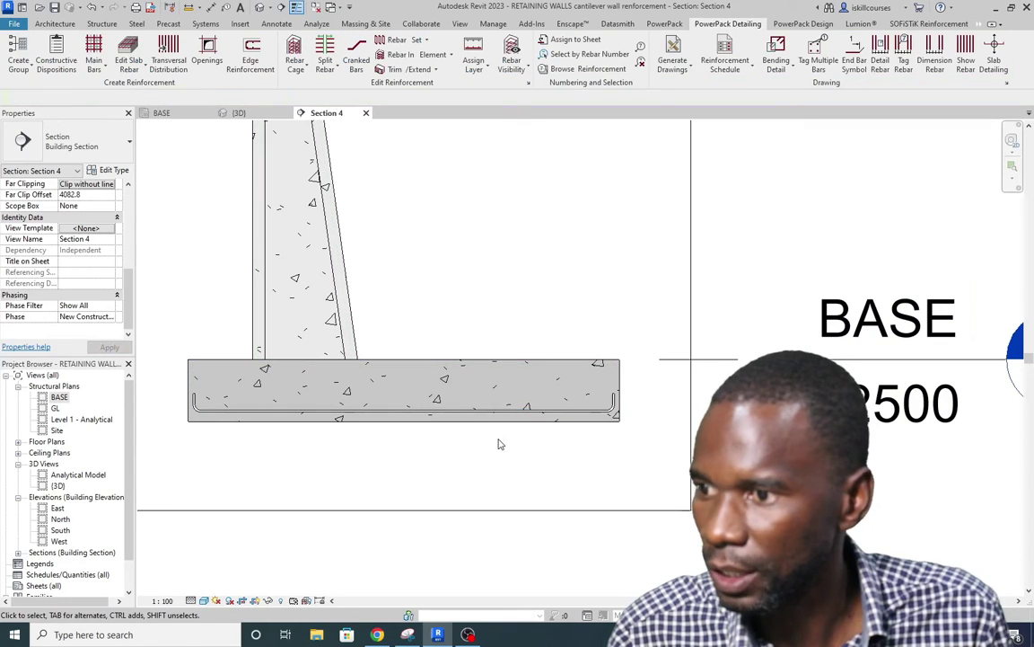
Step: Distribute the footing's bottom bar with a Maximum Spacing layout at 200 mm
{"action": "left_click", "coordinate": [468, 411]}
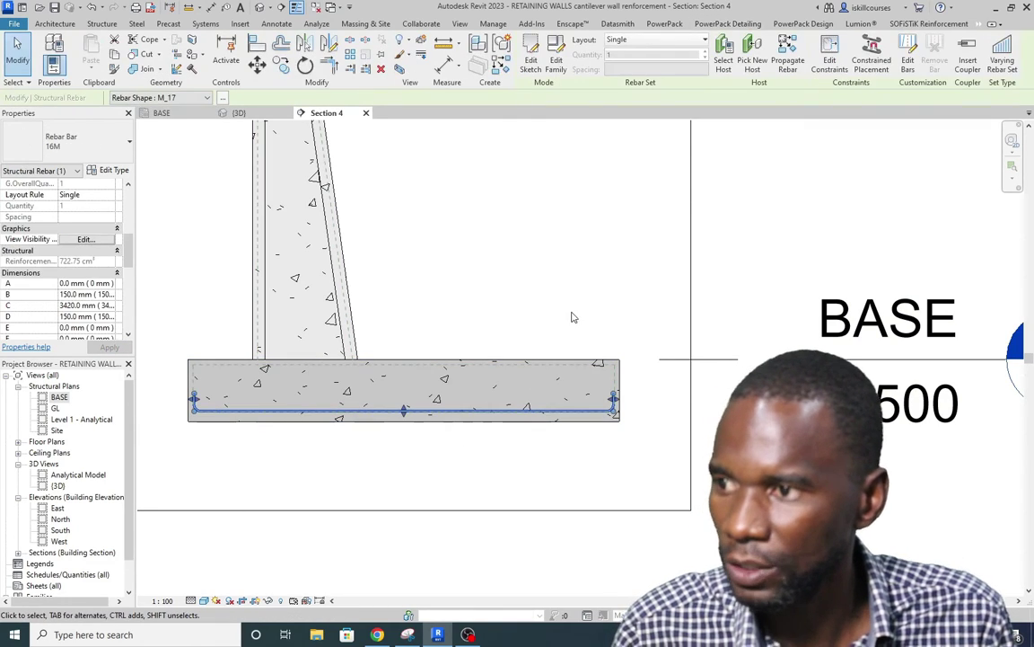
{"action": "left_click", "coordinate": [664, 40]}
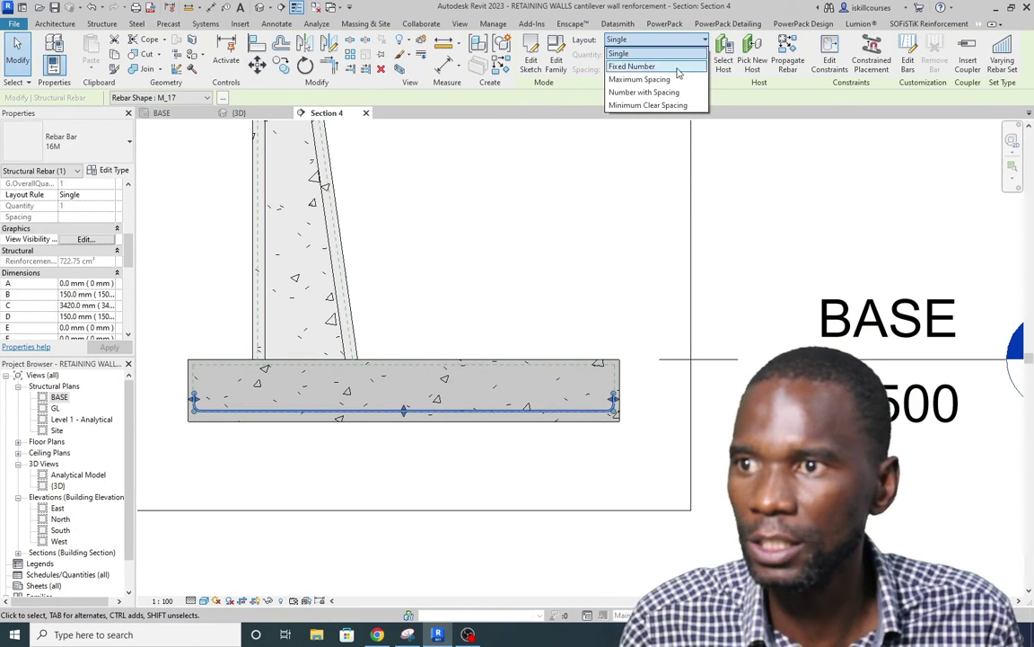
{"action": "key", "text": "Escape"}
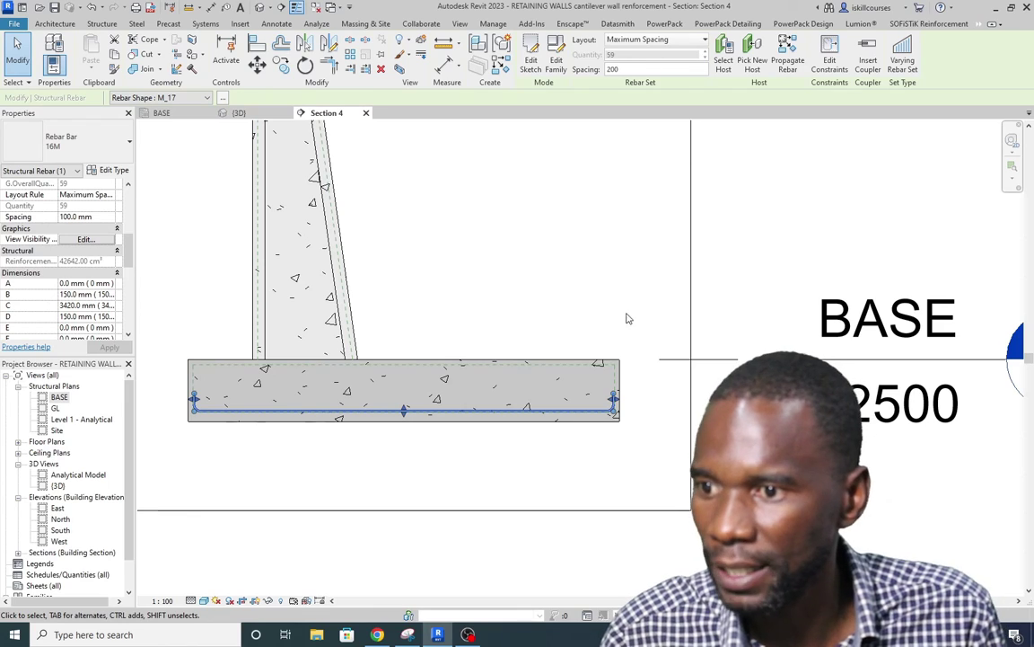
{"action": "key", "text": "Escape"}
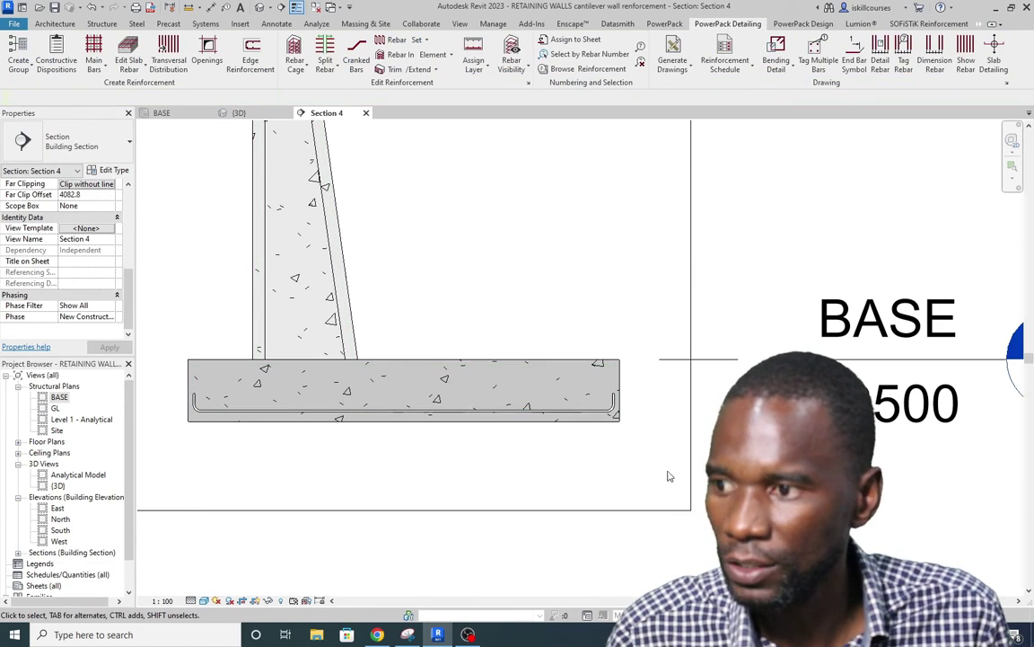
Step: Close the BASE plan view and examine the distributed bottom bars inside the footing in the 3D view
{"action": "left_click", "coordinate": [208, 114]}
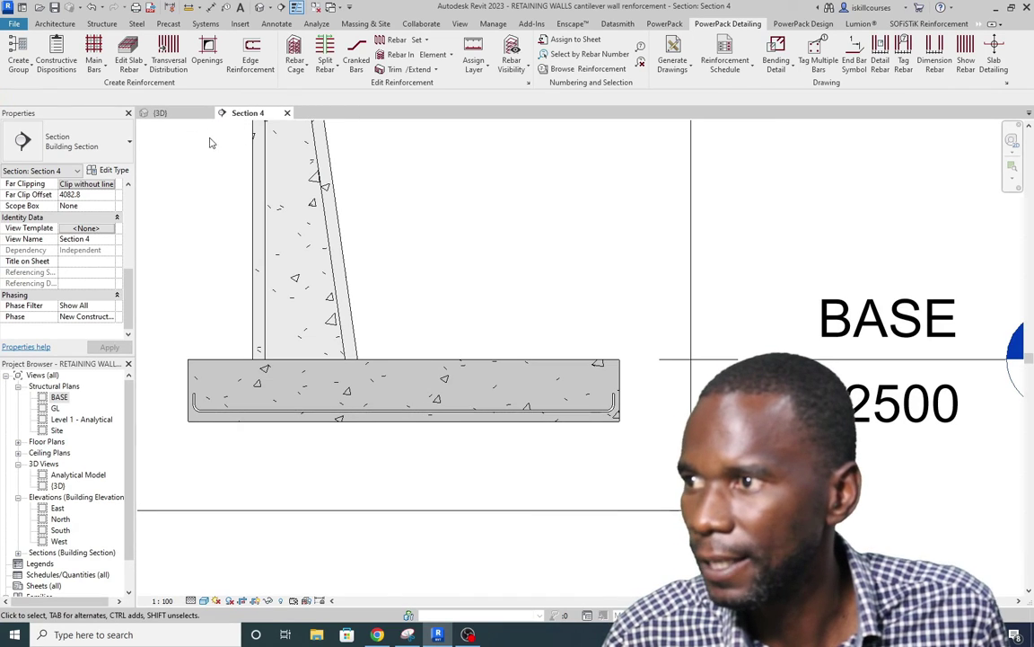
{"action": "left_click", "coordinate": [165, 120]}
{"action": "middle_click_drag", "start_coordinate": [169, 120], "coordinate": [398, 415], "text": "shift"}
{"action": "scroll", "coordinate": [398, 415], "scroll_direction": "up", "scroll_amount": 2}
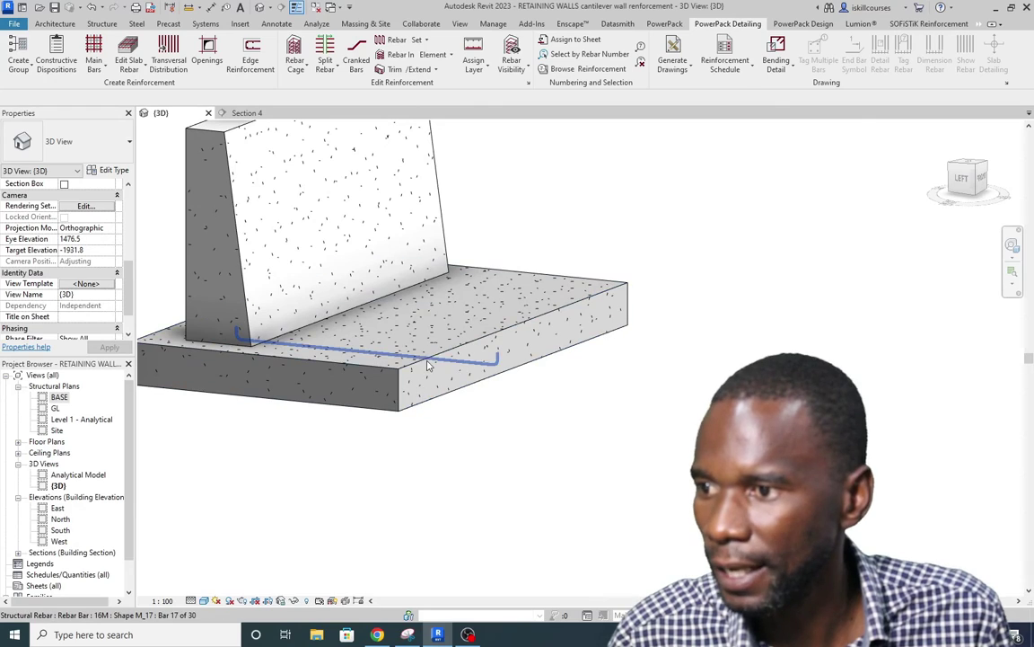
{"action": "left_click", "coordinate": [445, 397]}
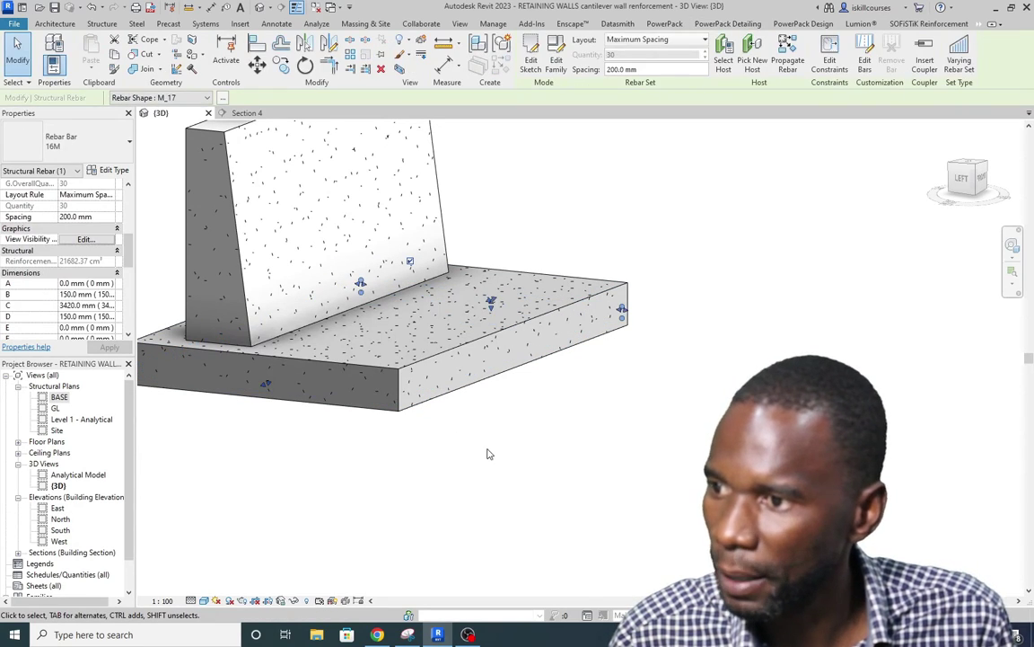
{"action": "left_click", "coordinate": [482, 410]}
{"action": "left_click", "coordinate": [459, 395]}
{"action": "scroll", "coordinate": [554, 339], "scroll_direction": "up", "scroll_amount": 4}
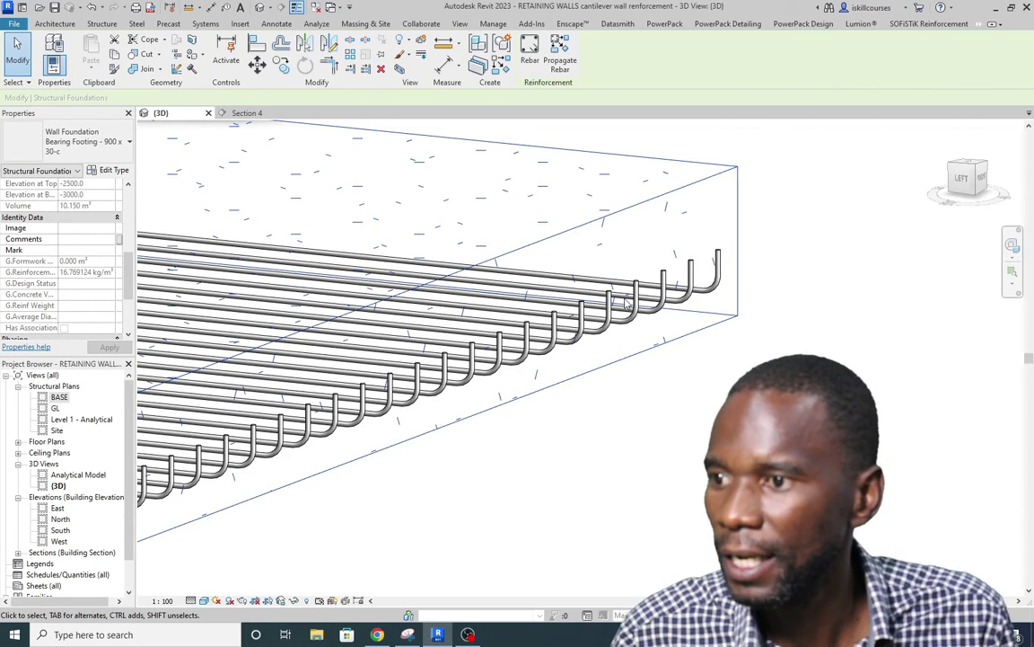
Step: In Section 4, mirror a copy of the bottom bar set about a horizontal axis at the footing's mid-depth to form the top bars
{"action": "left_click", "coordinate": [247, 112]}
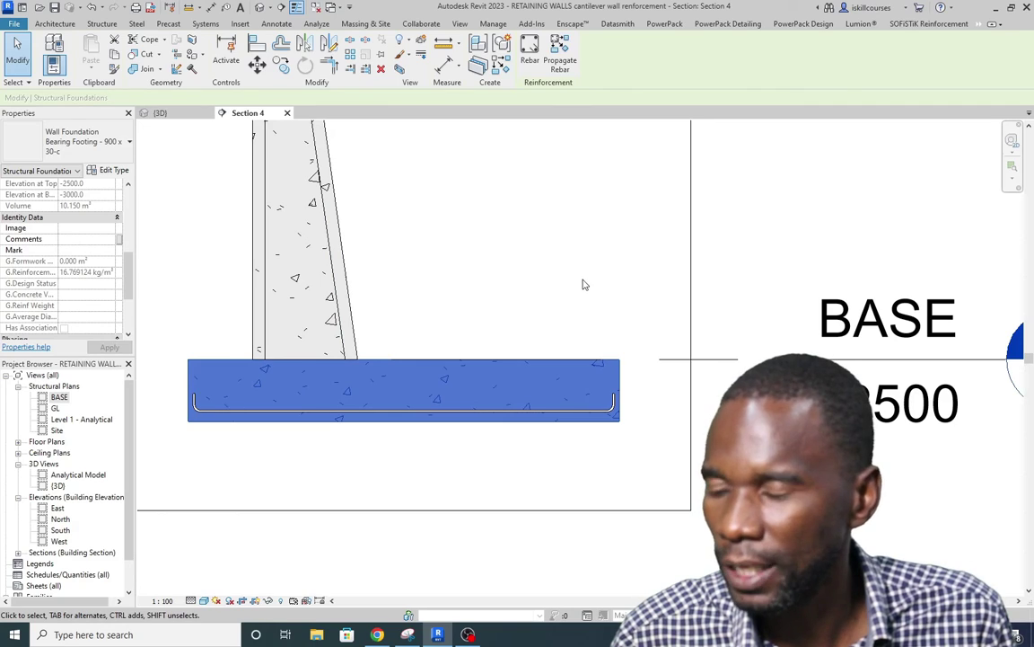
{"action": "left_click", "coordinate": [644, 390]}
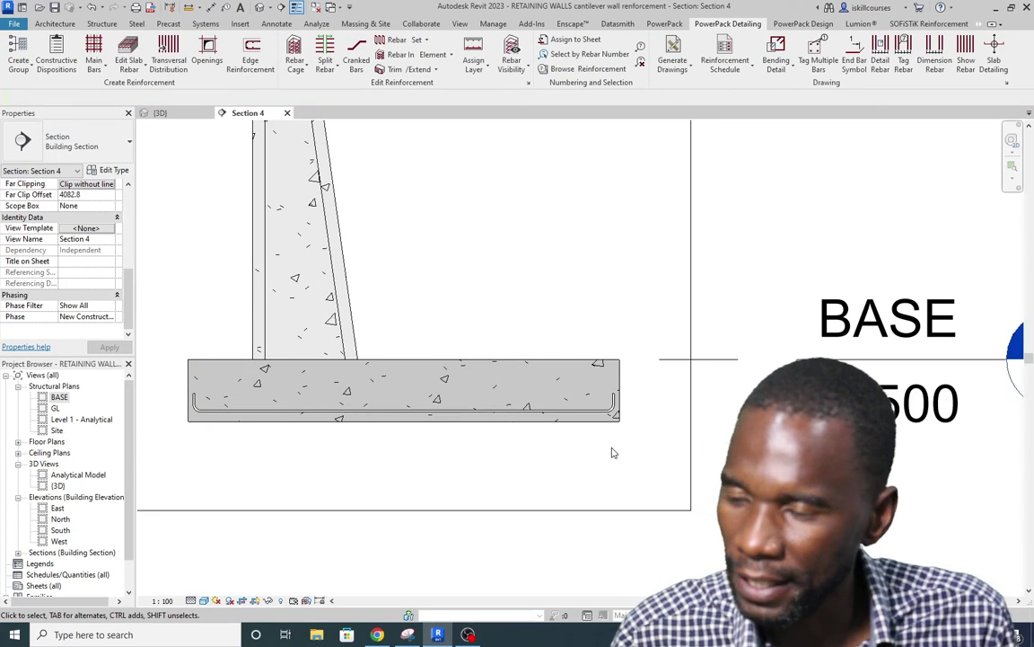
{"action": "scroll", "coordinate": [574, 427], "scroll_direction": "up", "scroll_amount": 1}
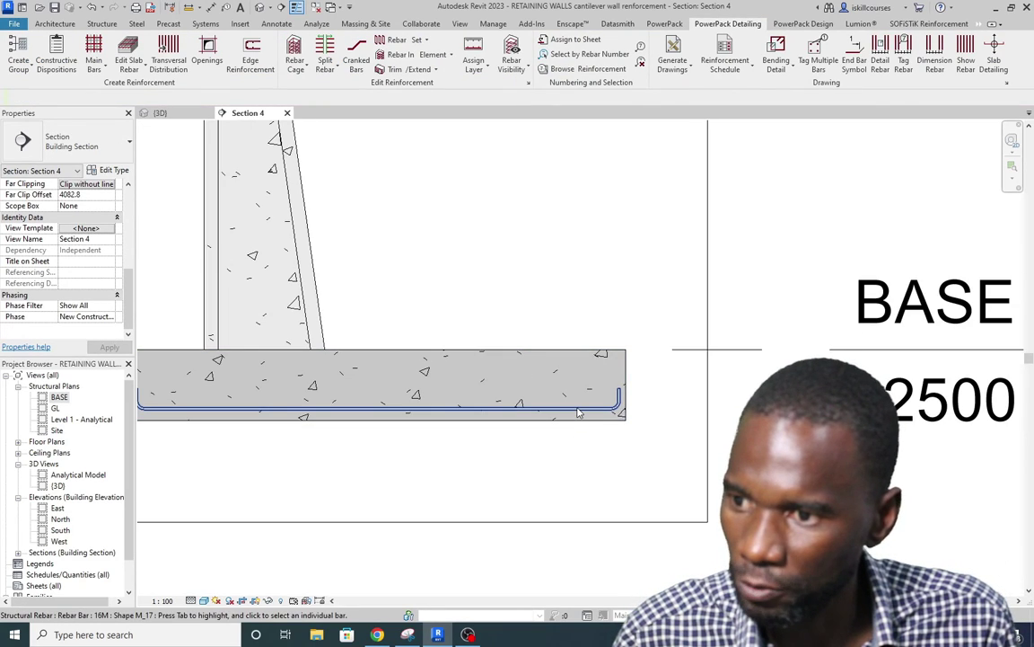
{"action": "left_click", "coordinate": [578, 418]}
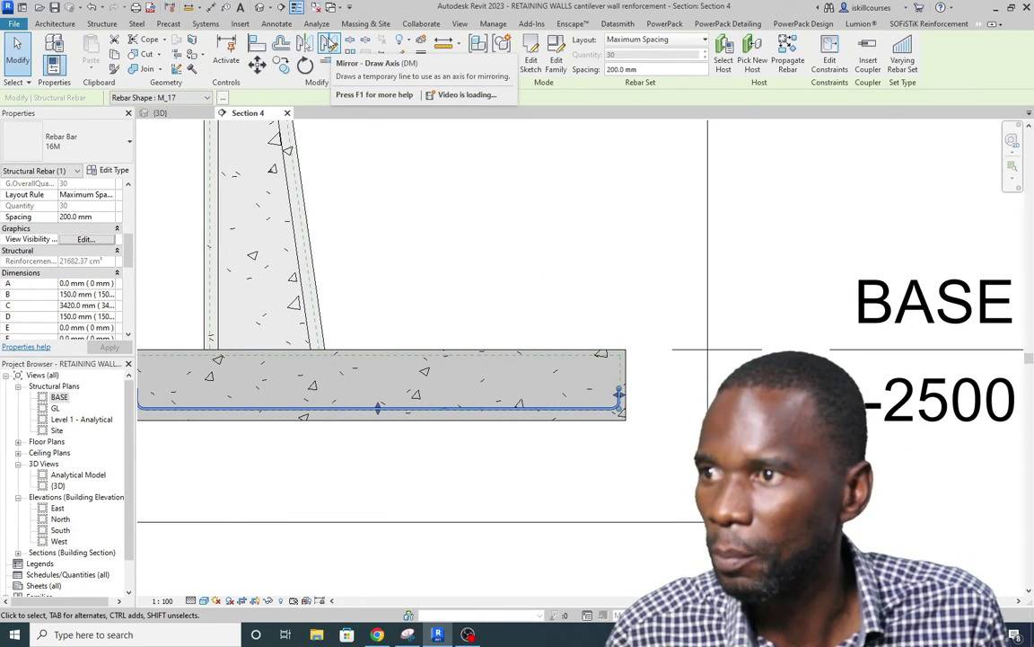
{"action": "left_click", "coordinate": [329, 43]}
{"action": "scroll", "coordinate": [658, 341], "scroll_direction": "down", "scroll_amount": 2}
{"action": "scroll", "coordinate": [525, 375], "scroll_direction": "up", "scroll_amount": 1}
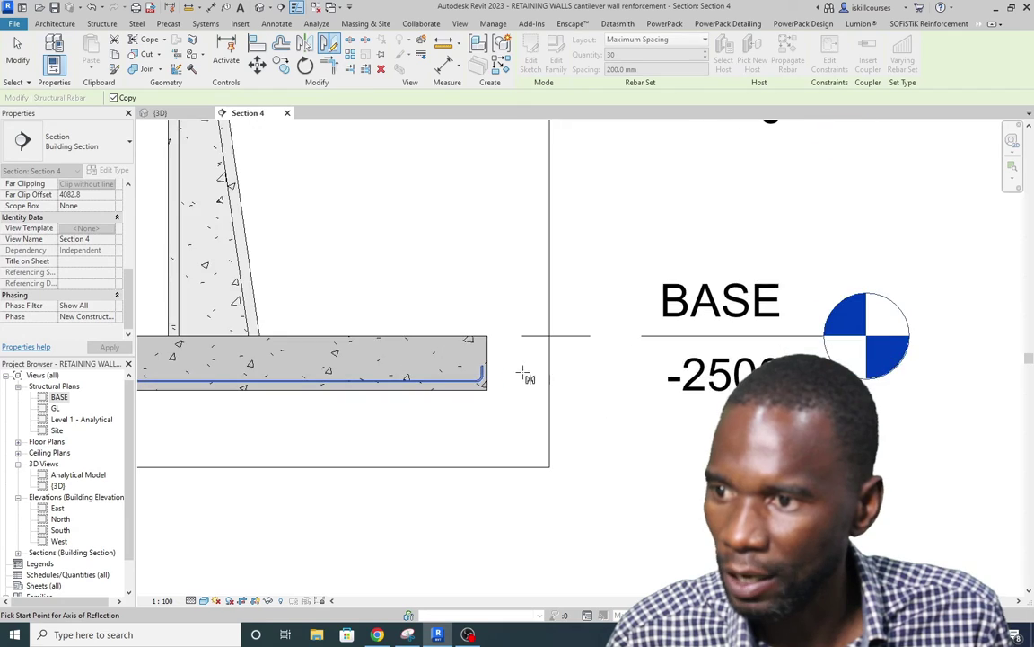
{"action": "scroll", "coordinate": [525, 376], "scroll_direction": "up", "scroll_amount": 1}
{"action": "left_click", "coordinate": [475, 362]}
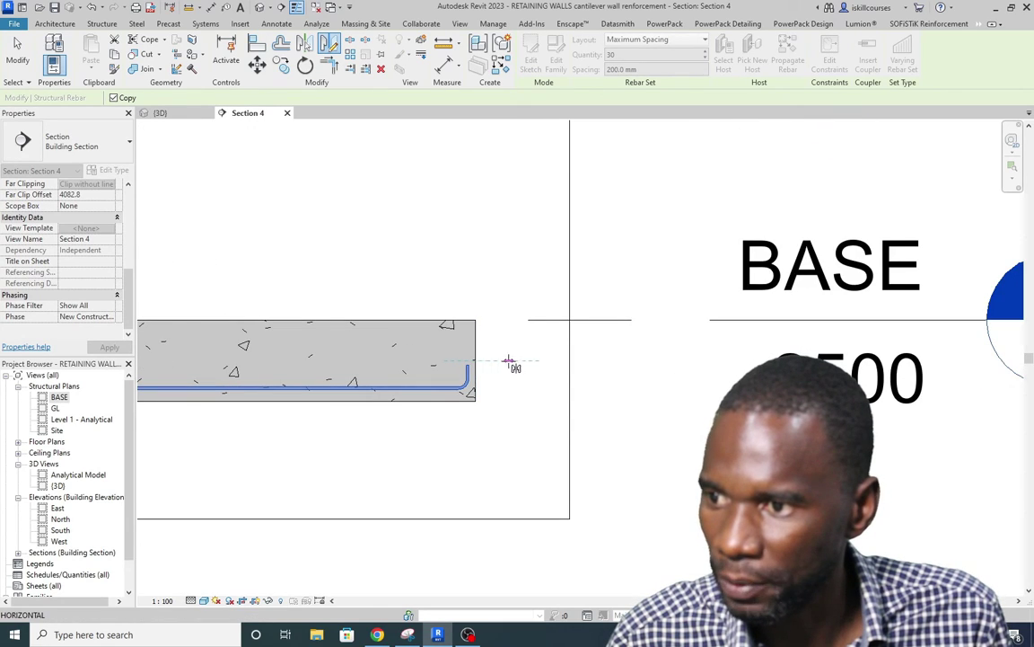
{"action": "left_click", "coordinate": [524, 362]}
{"action": "scroll", "coordinate": [549, 417], "scroll_direction": "down", "scroll_amount": 3}
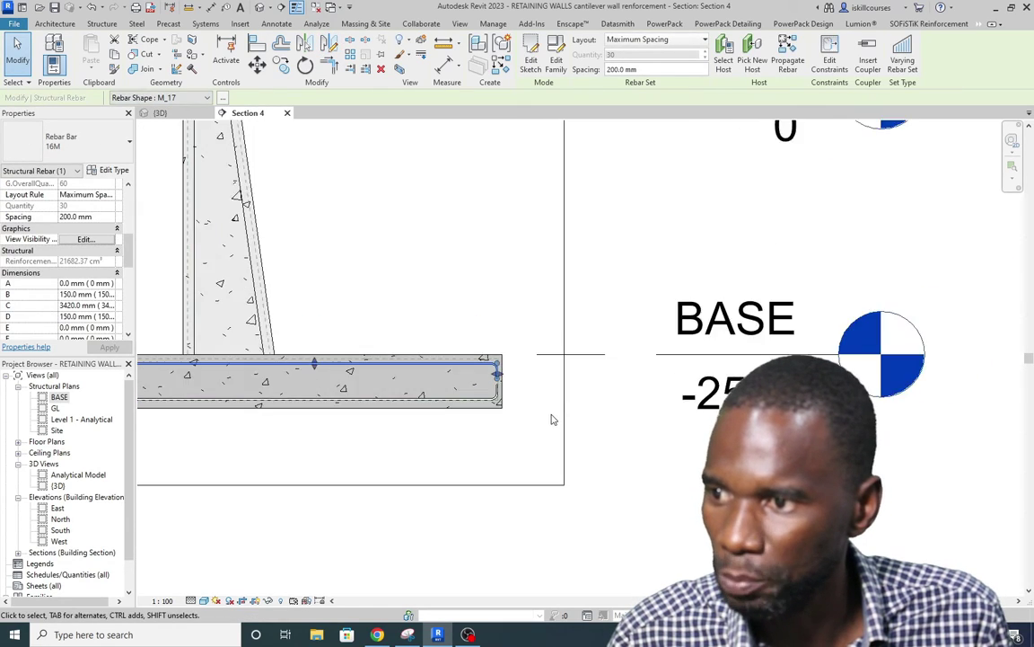
Step: Examine the mirrored top bars together with the bottom bars inside the footing in the 3D view
{"action": "key", "text": "Escape"}
{"action": "scroll", "coordinate": [517, 412], "scroll_direction": "up", "scroll_amount": 3}
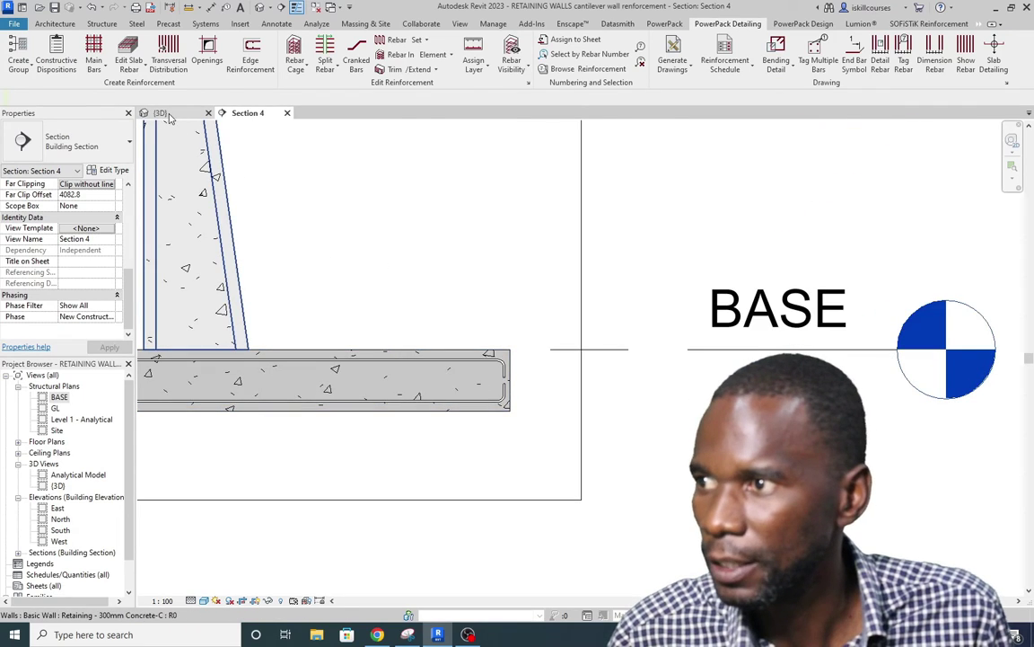
{"action": "left_click", "coordinate": [165, 115]}
{"action": "left_click", "coordinate": [497, 413]}
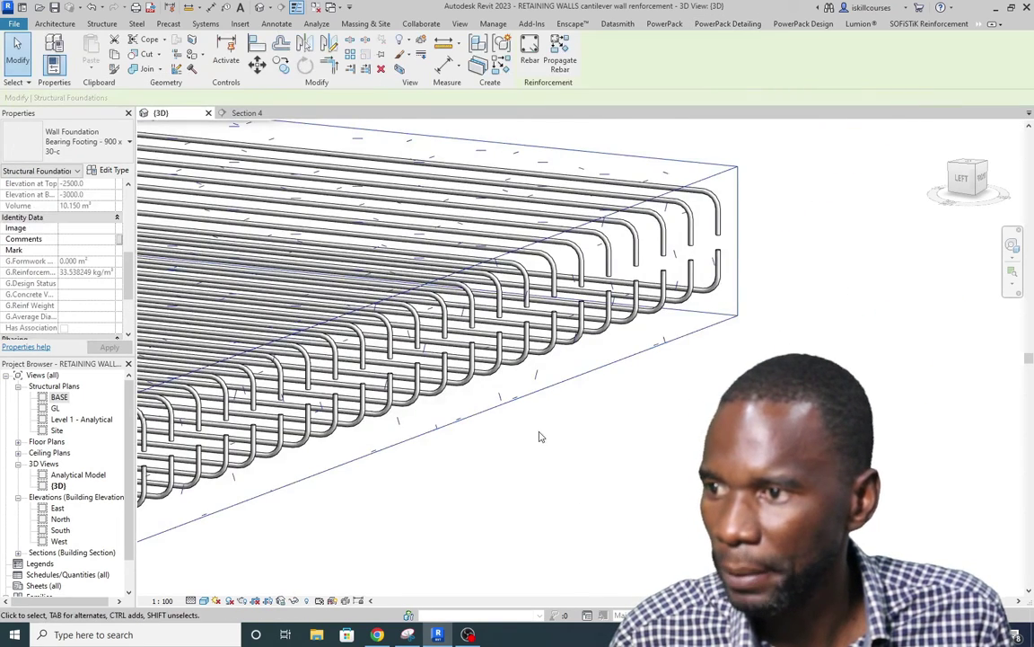
{"action": "scroll", "coordinate": [731, 307], "scroll_direction": "up", "scroll_amount": 3}
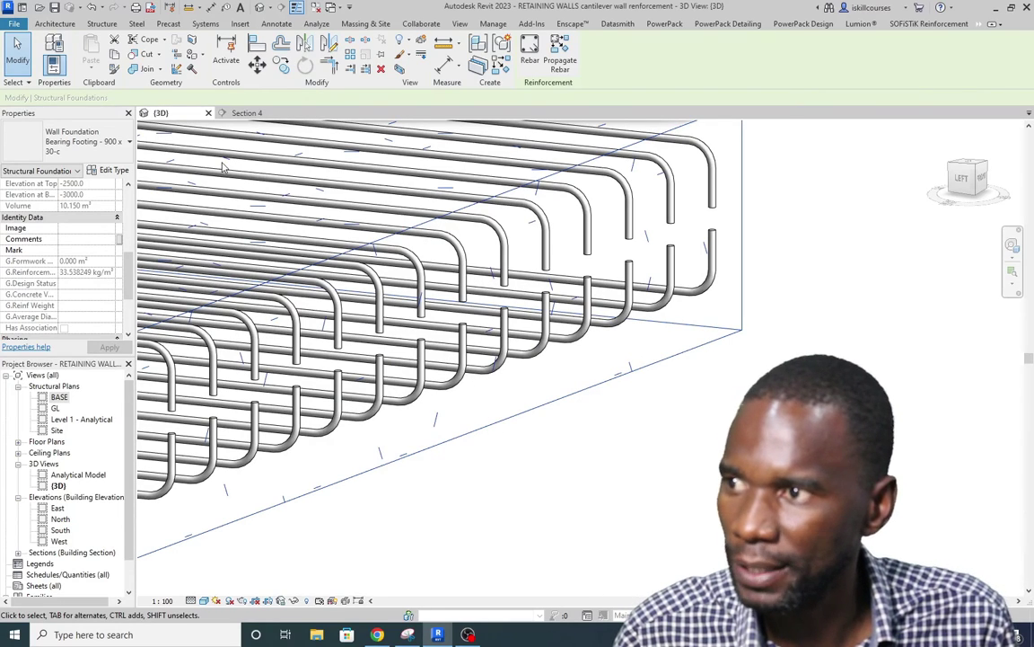
Step: In Section 4, place a straight M_00 16M bar perpendicular to cover at the footing's bottom corner, on the toe-side bend of the bottom bars
{"action": "left_click", "coordinate": [248, 113]}
{"action": "scroll", "coordinate": [469, 398], "scroll_direction": "down", "scroll_amount": 2}
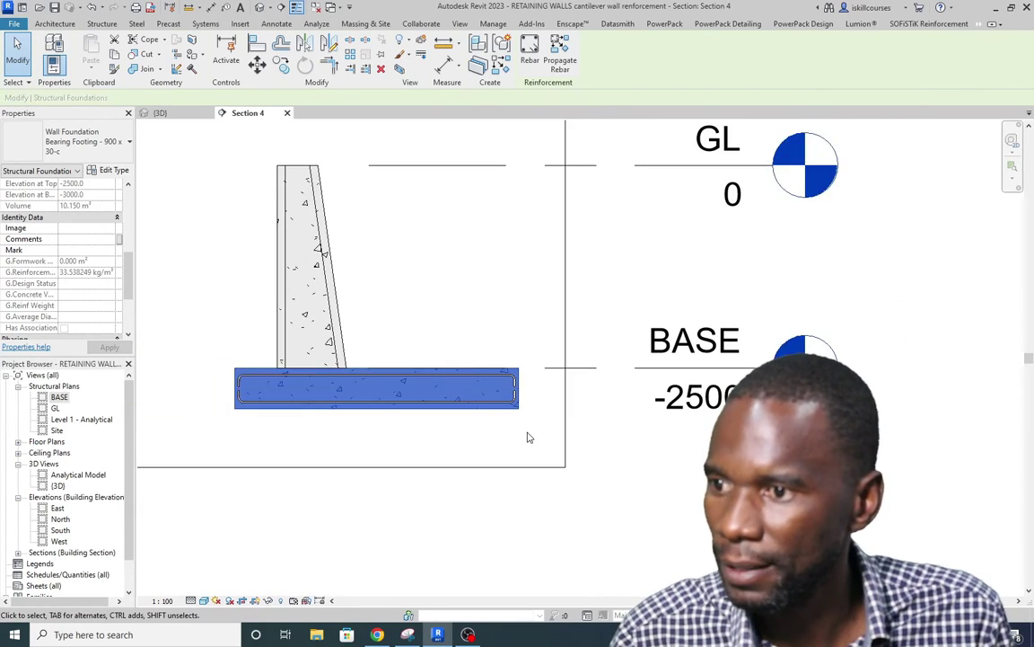
{"action": "left_click", "coordinate": [509, 425]}
{"action": "left_click", "coordinate": [508, 420]}
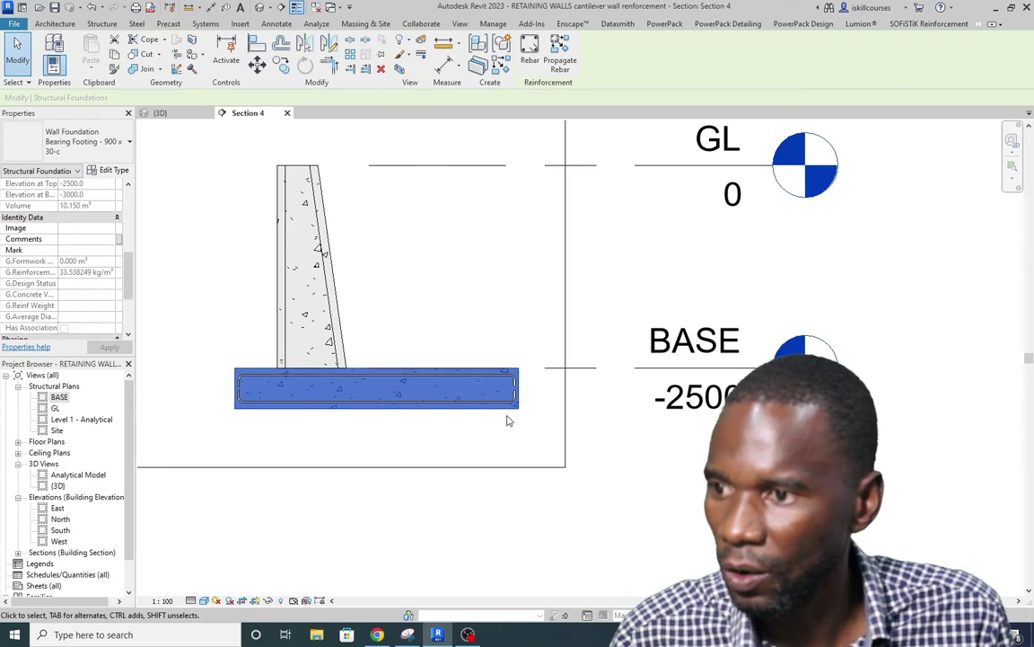
{"action": "left_click", "coordinate": [531, 52]}
{"action": "scroll", "coordinate": [1015, 335], "scroll_direction": "up", "scroll_amount": 10}
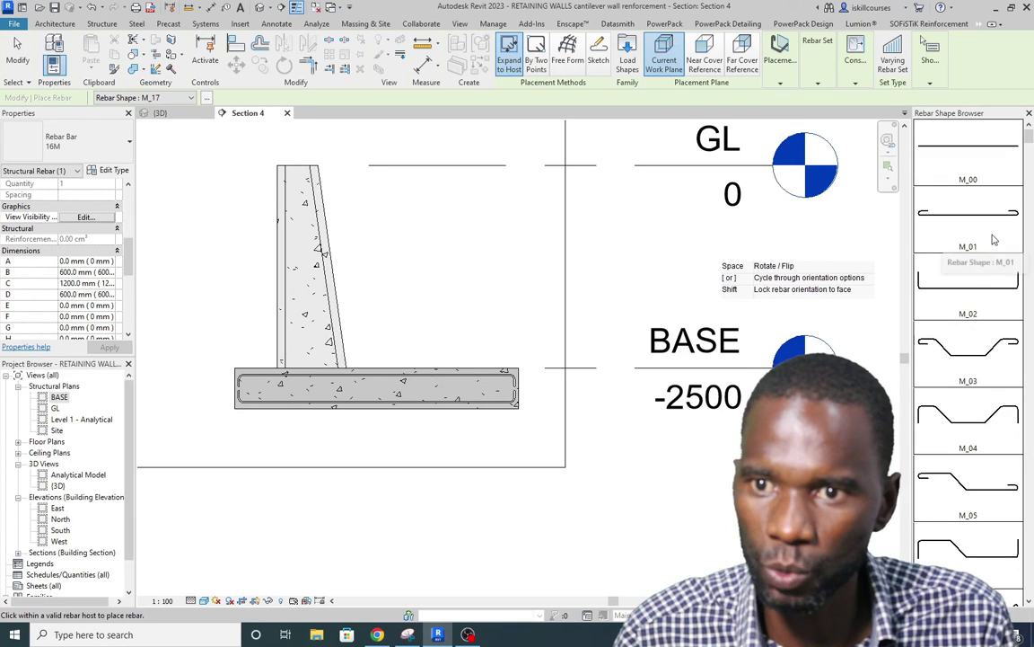
{"action": "left_click", "coordinate": [968, 154]}
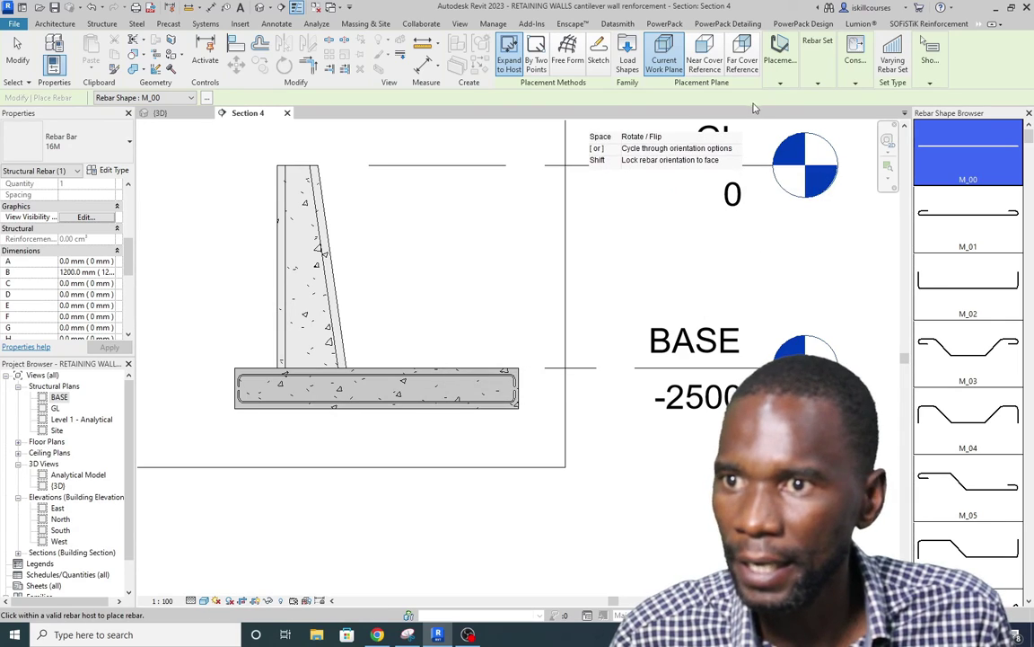
{"action": "left_click", "coordinate": [781, 83]}
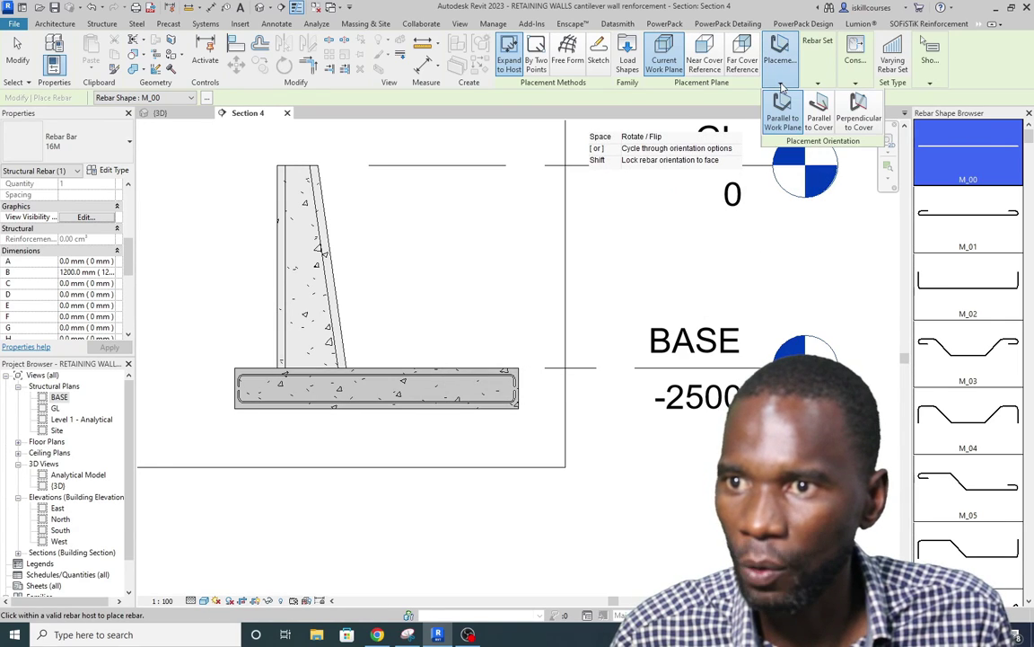
{"action": "left_click", "coordinate": [858, 109]}
{"action": "scroll", "coordinate": [395, 392], "scroll_direction": "up", "scroll_amount": 5}
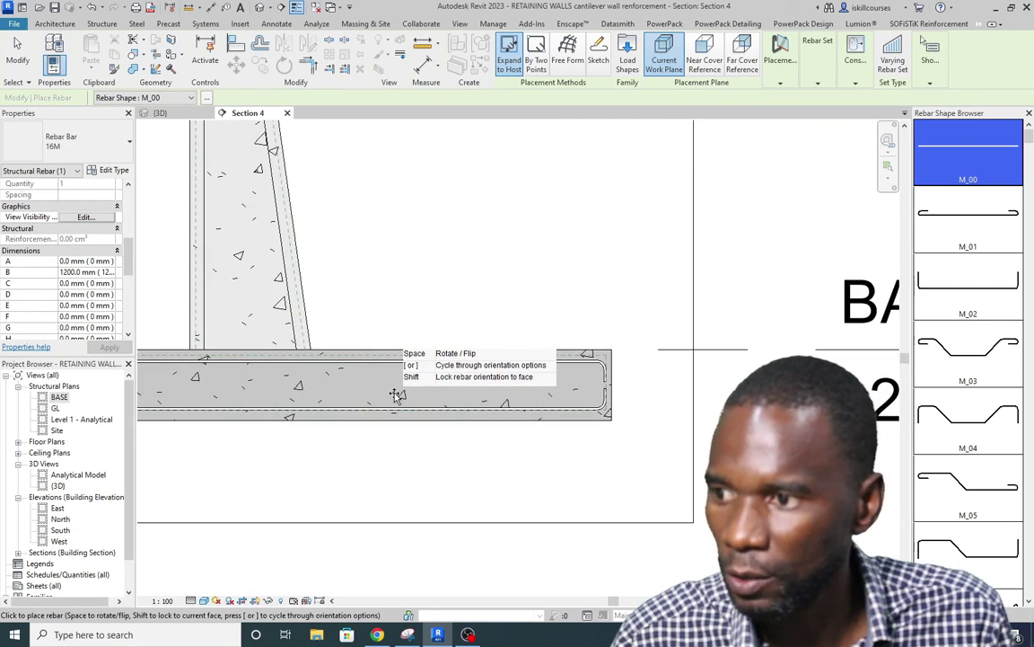
{"action": "scroll", "coordinate": [305, 354], "scroll_direction": "down", "scroll_amount": 5}
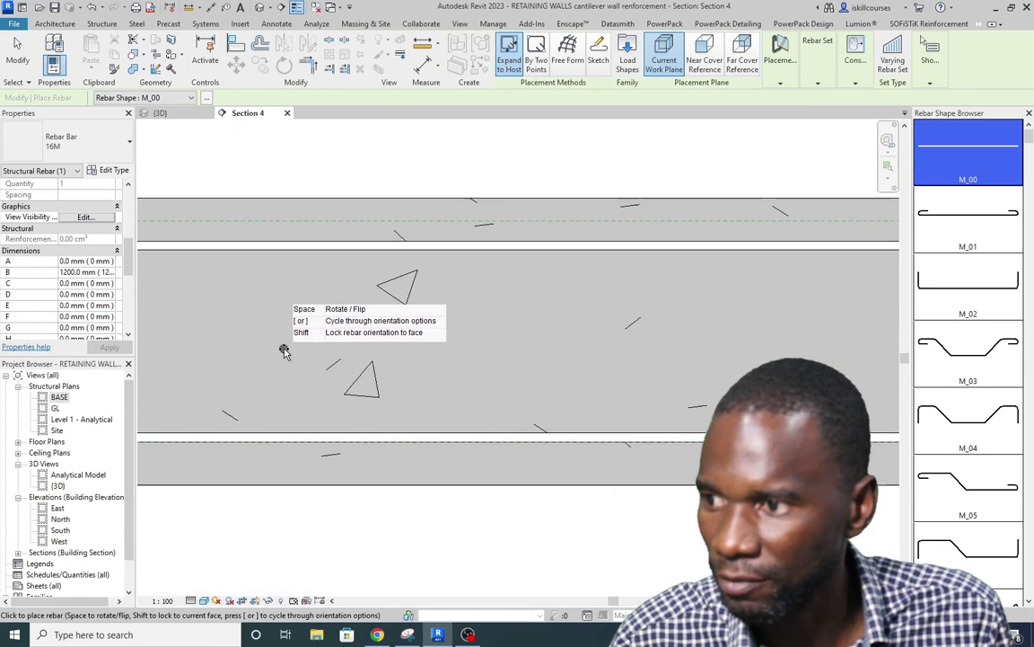
{"action": "scroll", "coordinate": [450, 363], "scroll_direction": "down", "scroll_amount": 2}
{"action": "scroll", "coordinate": [458, 364], "scroll_direction": "up", "scroll_amount": 5}
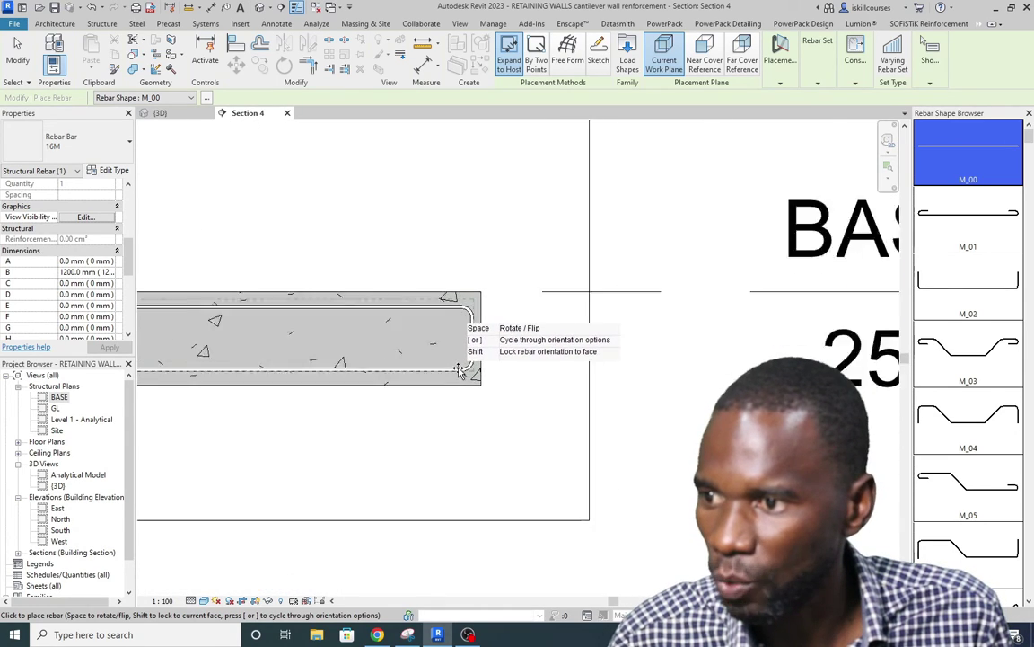
{"action": "left_click", "coordinate": [465, 363]}
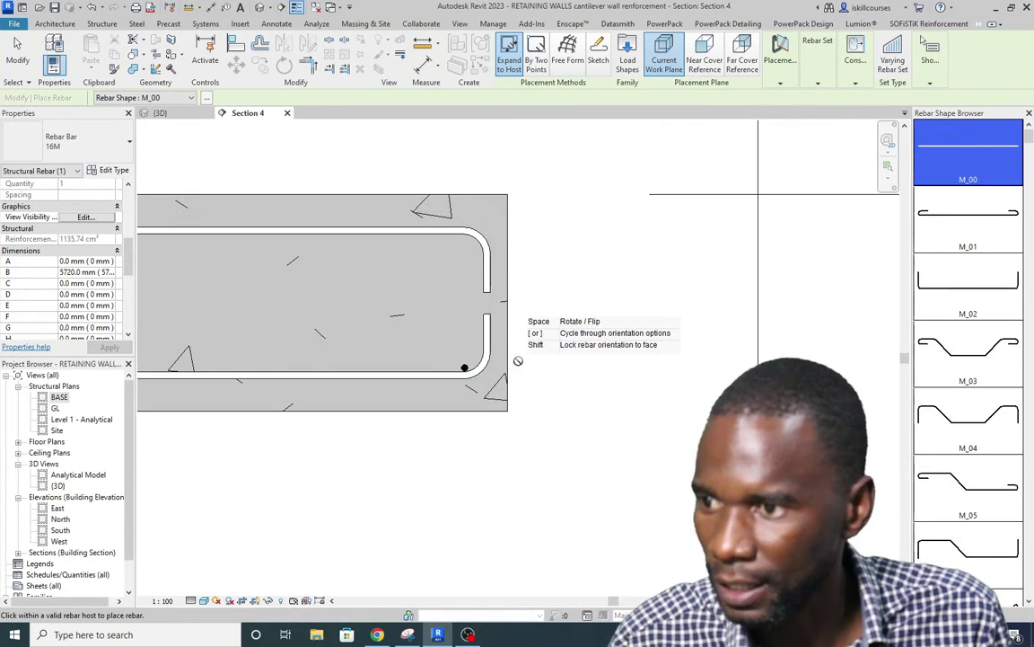
{"action": "left_click", "coordinate": [17, 52]}
Step: Distribute the straight longitudinal bar across the footing with a Maximum Spacing layout at 200 mm
{"action": "left_click", "coordinate": [461, 338]}
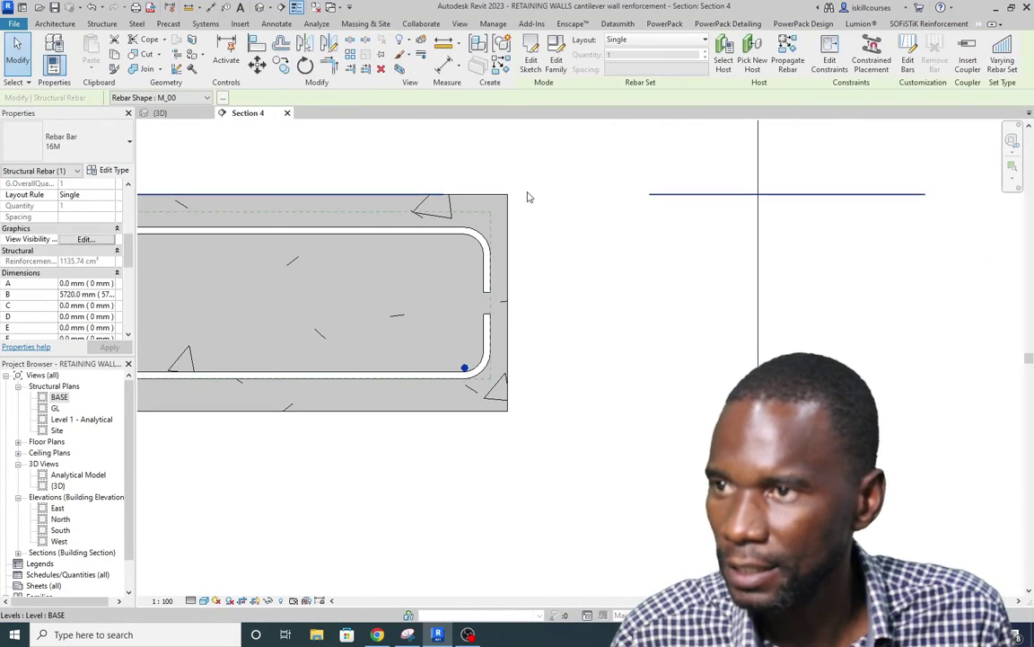
{"action": "left_click", "coordinate": [705, 40]}
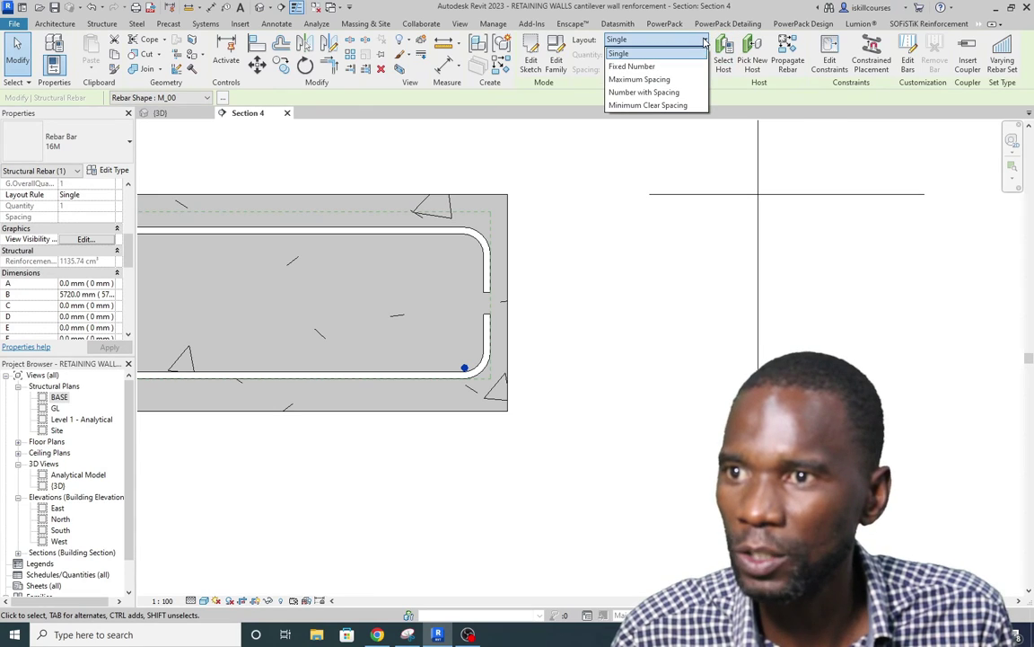
{"action": "left_click", "coordinate": [640, 79]}
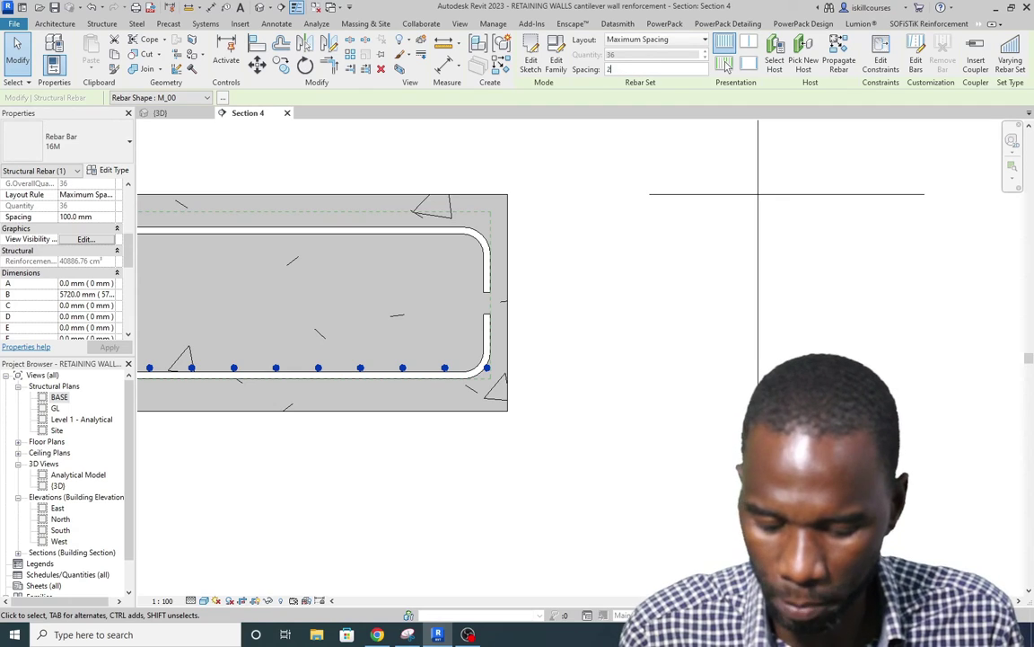
{"action": "key", "text": "Return"}
{"action": "scroll", "coordinate": [592, 354], "scroll_direction": "down", "scroll_amount": 1}
{"action": "left_click", "coordinate": [625, 351]}
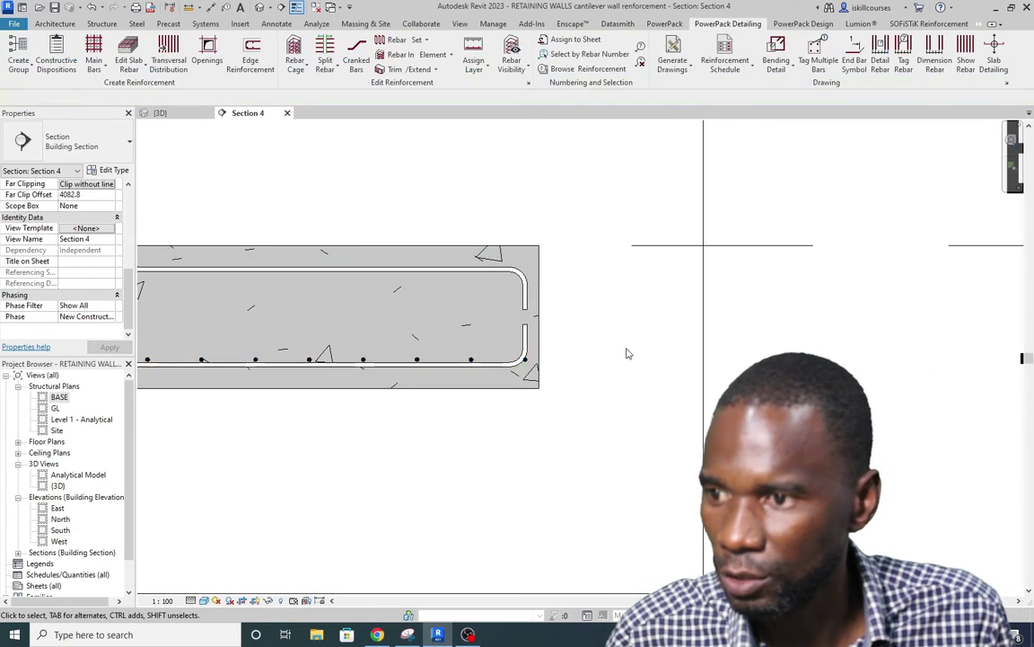
Step: Pull both ends of the longitudinal bar set inward so its outer bars sit inside the bends of the bottom bars
{"action": "scroll", "coordinate": [584, 357], "scroll_direction": "down", "scroll_amount": 2}
{"action": "scroll", "coordinate": [575, 328], "scroll_direction": "up", "scroll_amount": 4}
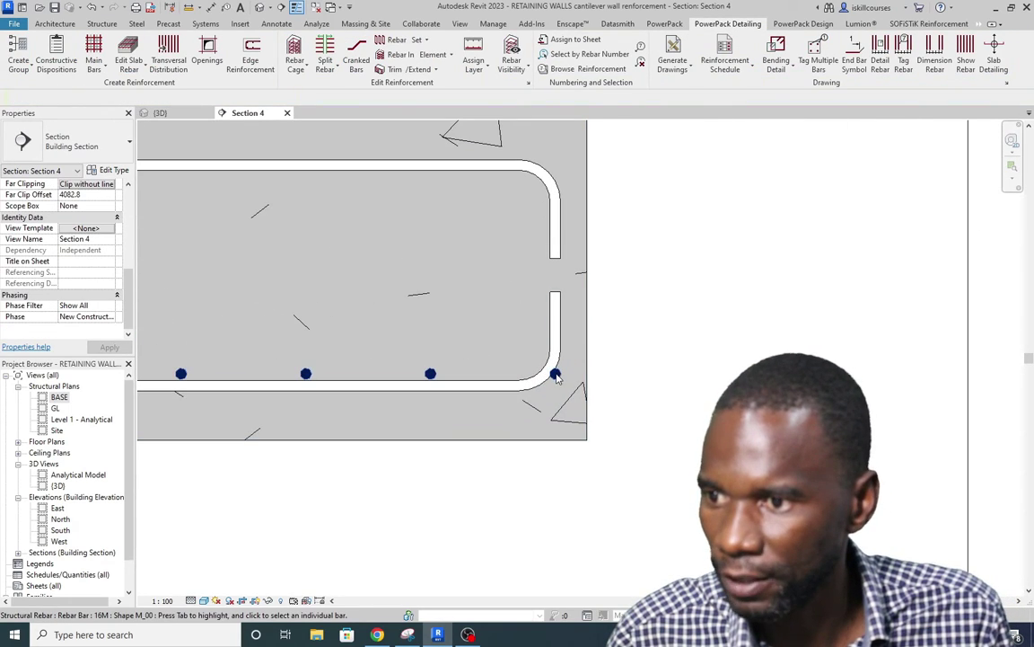
{"action": "left_click", "coordinate": [559, 389]}
{"action": "left_click_drag", "start_coordinate": [555, 376], "coordinate": [526, 369]}
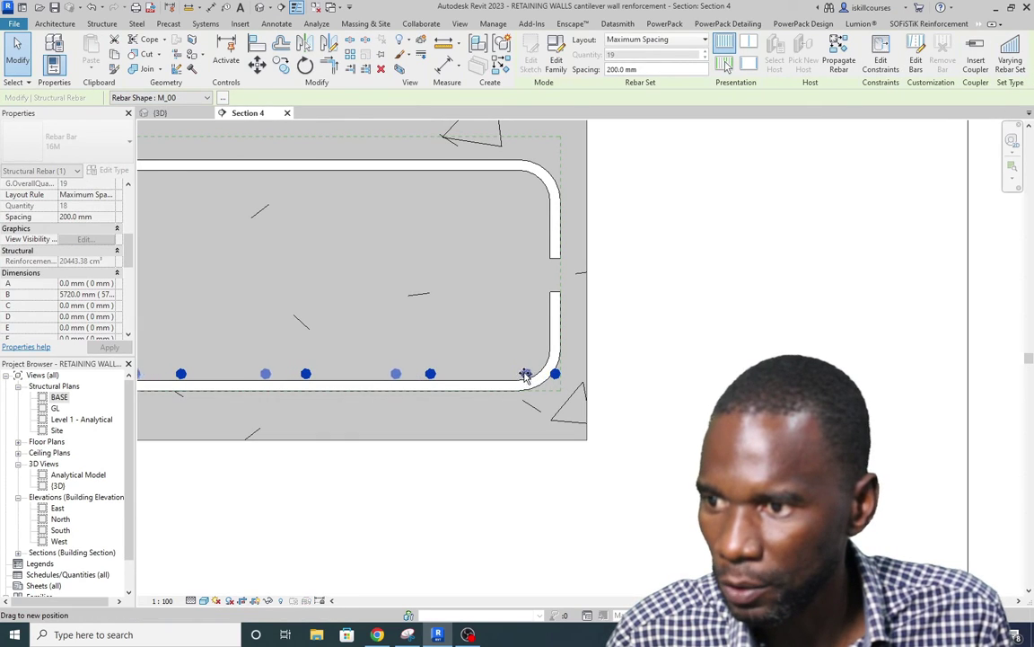
{"action": "scroll", "coordinate": [314, 370], "scroll_direction": "down", "scroll_amount": 3}
{"action": "scroll", "coordinate": [254, 368], "scroll_direction": "up", "scroll_amount": 5}
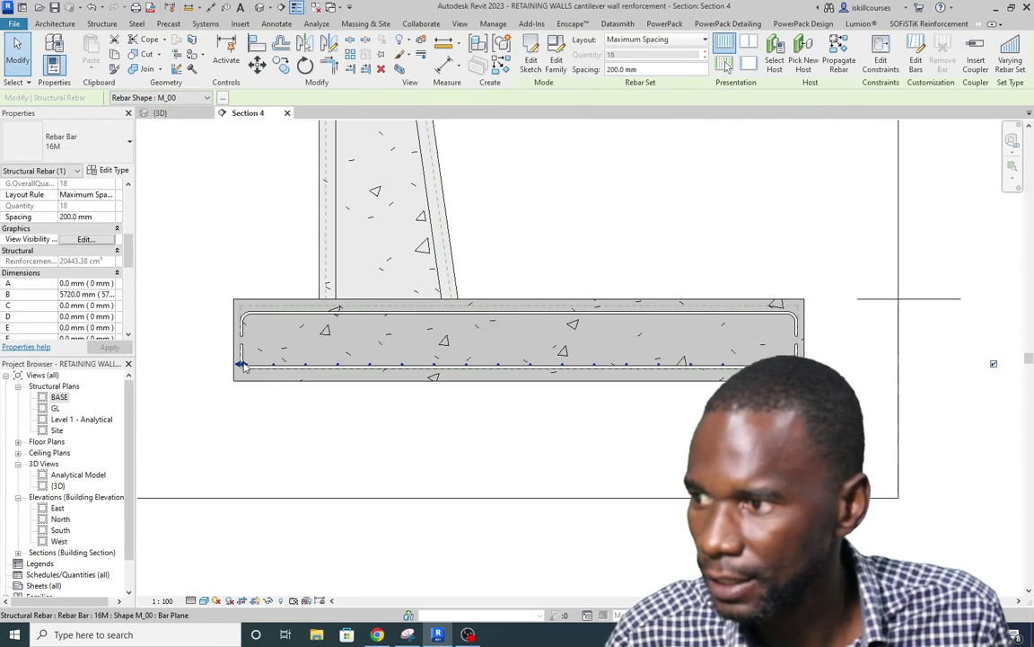
{"action": "left_click_drag", "start_coordinate": [228, 372], "coordinate": [249, 370]}
{"action": "key", "text": "Escape"}
{"action": "scroll", "coordinate": [166, 303], "scroll_direction": "down", "scroll_amount": 4}
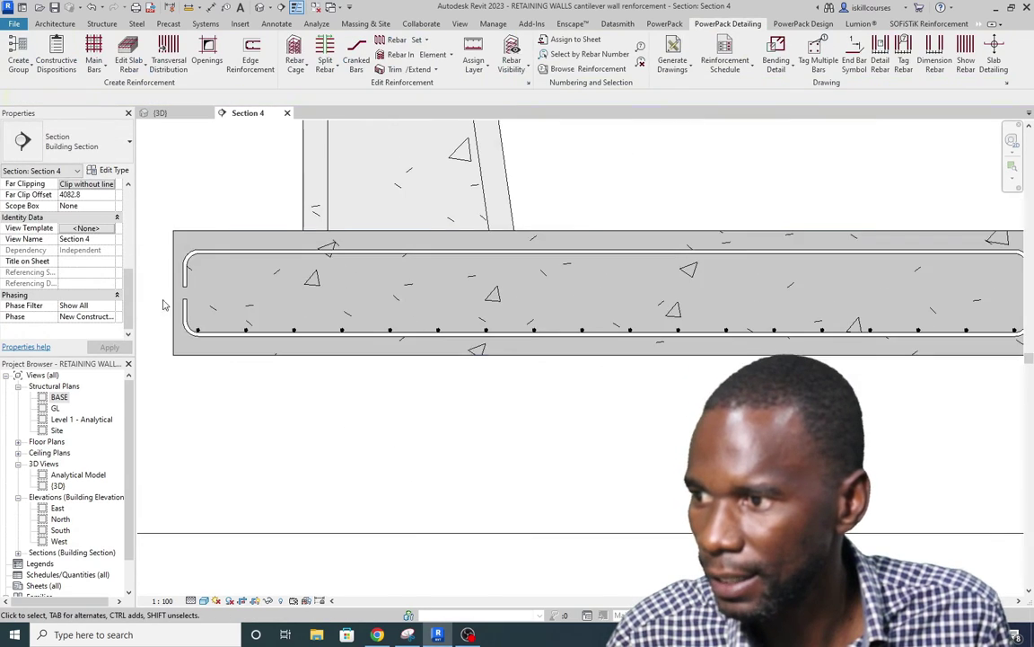
Step: Mirror a copy of the bottom longitudinal bar set about a horizontal axis at the footing's mid-depth to form the top longitudinal bars
{"action": "scroll", "coordinate": [628, 364], "scroll_direction": "up", "scroll_amount": 5}
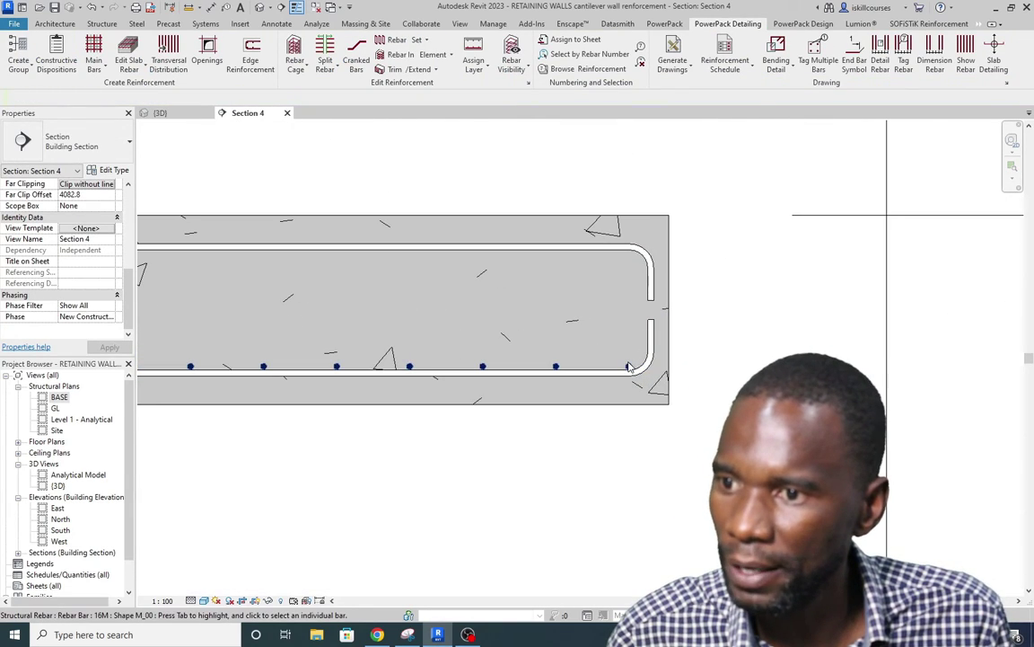
{"action": "left_click", "coordinate": [601, 341]}
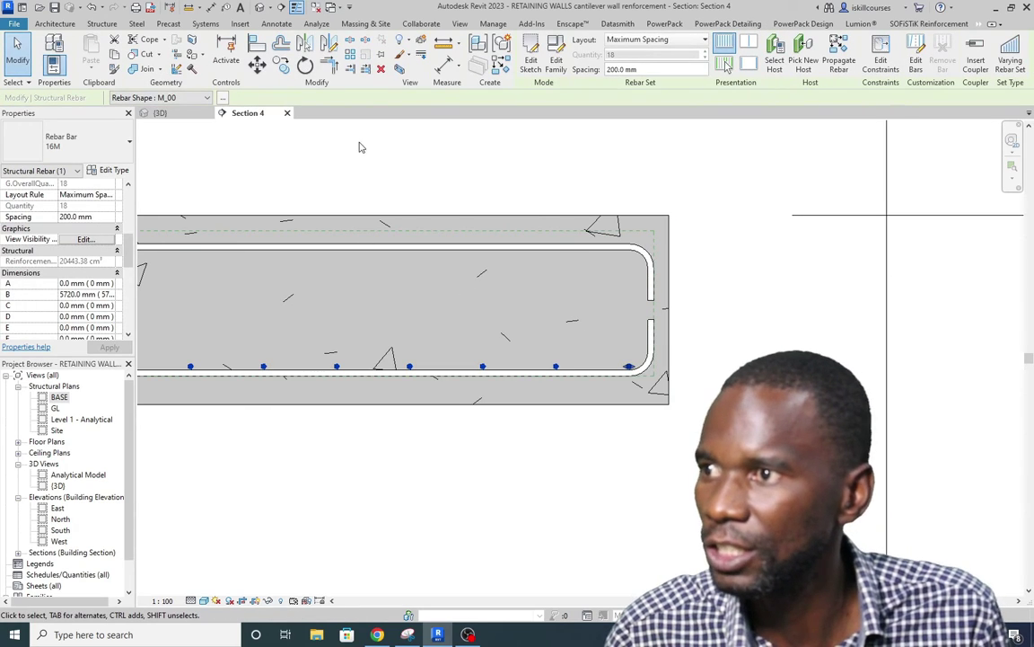
{"action": "left_click", "coordinate": [331, 44]}
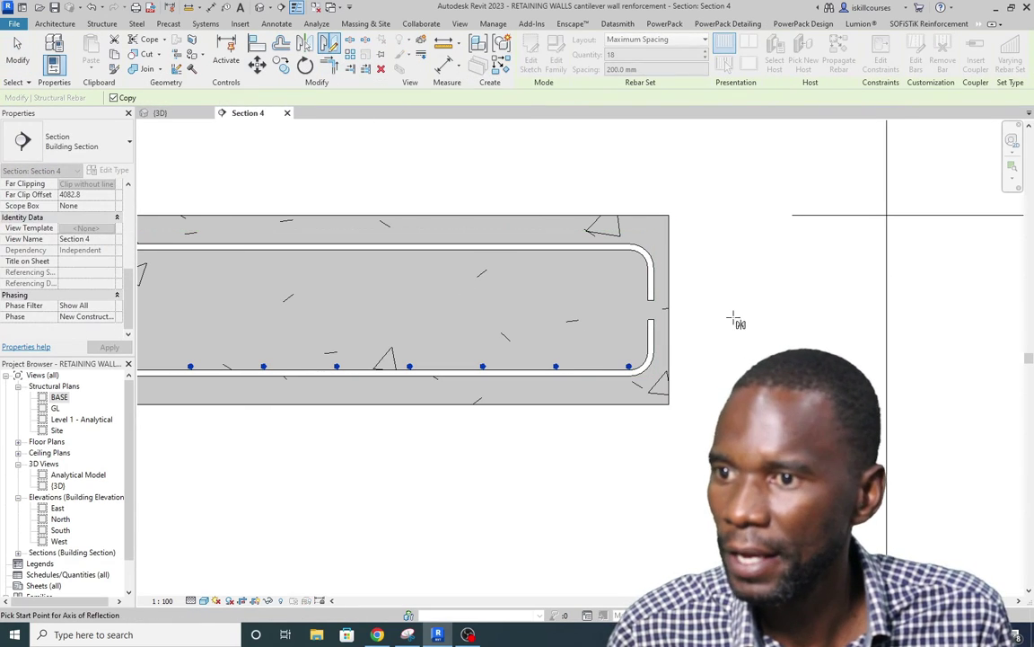
{"action": "left_click", "coordinate": [669, 311]}
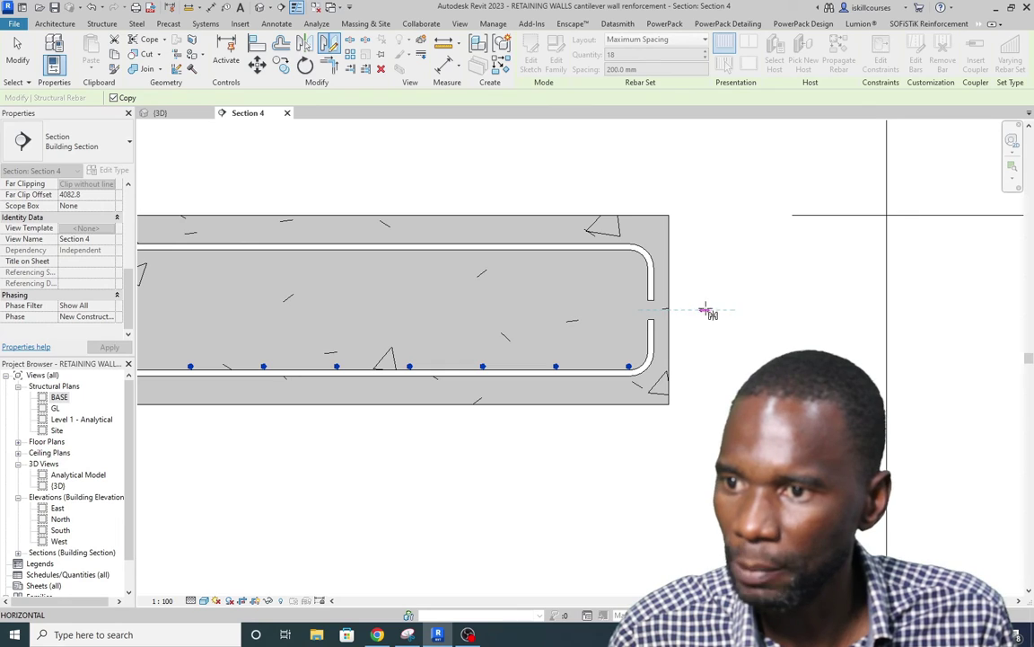
{"action": "left_click", "coordinate": [737, 339]}
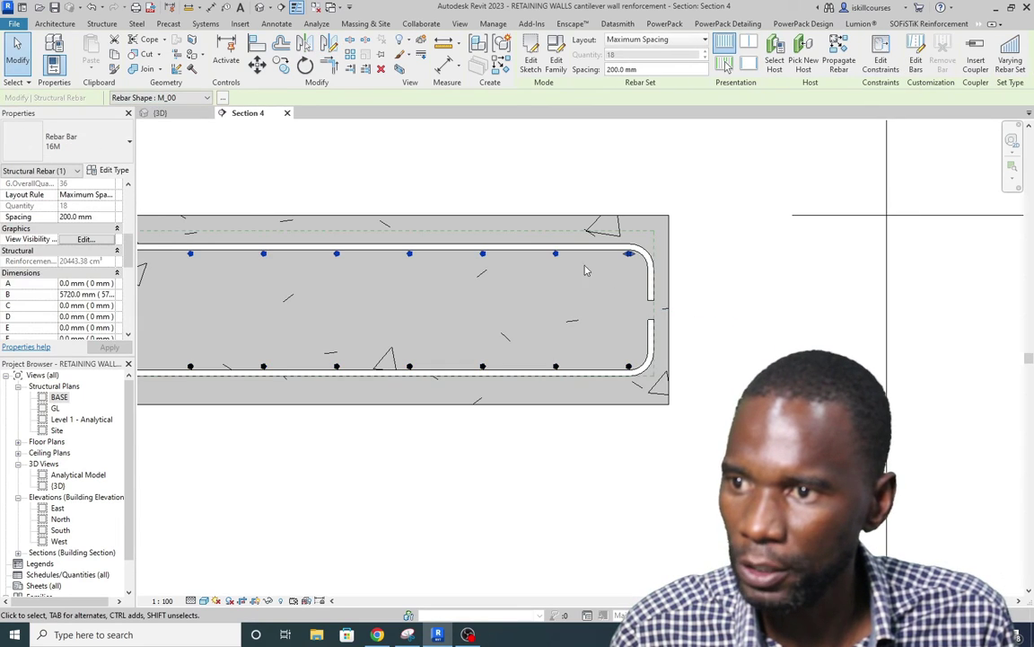
{"action": "scroll", "coordinate": [583, 266], "scroll_direction": "down", "scroll_amount": 4}
{"action": "left_click", "coordinate": [531, 336]}
Step: Examine the footing's complete top and bottom rebar mesh in the 3D view with the footing selected
{"action": "scroll", "coordinate": [460, 410], "scroll_direction": "up", "scroll_amount": 3}
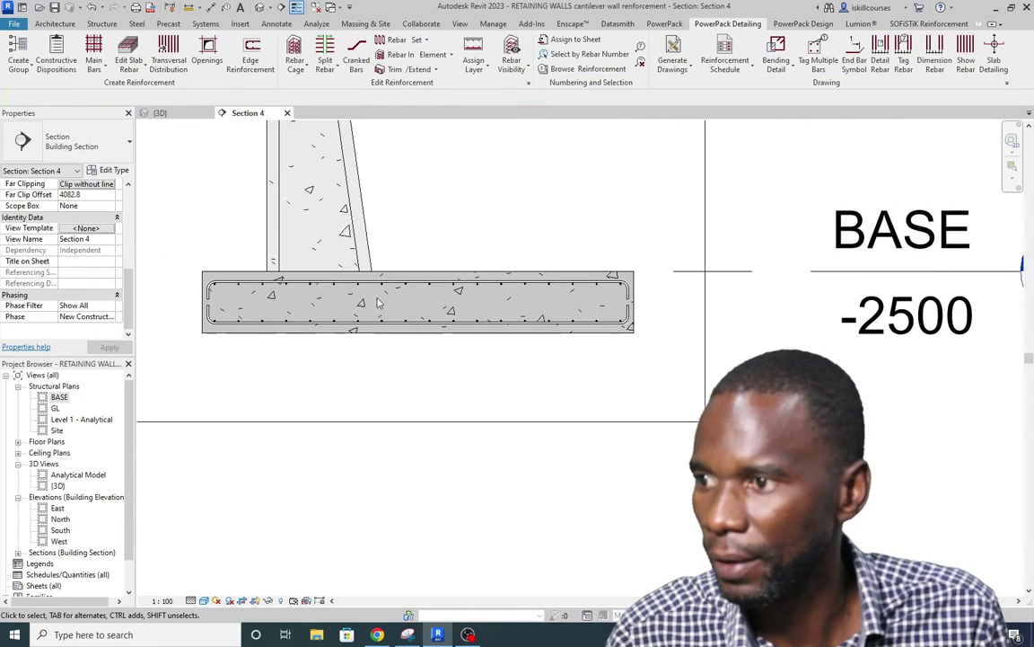
{"action": "scroll", "coordinate": [454, 404], "scroll_direction": "down", "scroll_amount": 2}
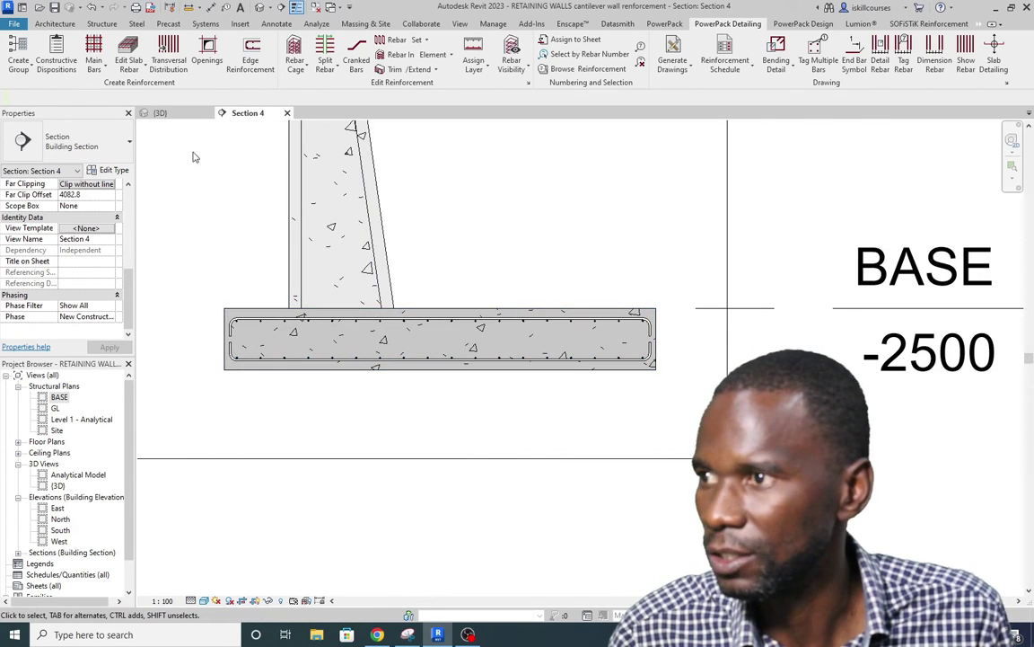
{"action": "left_click", "coordinate": [160, 113]}
{"action": "scroll", "coordinate": [485, 377], "scroll_direction": "down", "scroll_amount": 3}
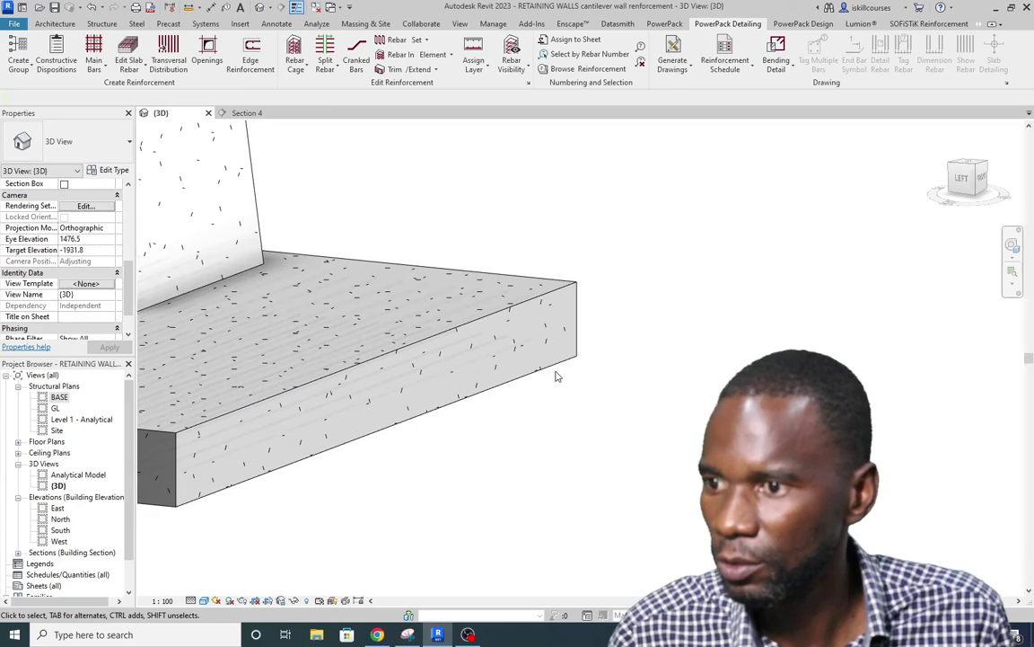
{"action": "left_click", "coordinate": [554, 370]}
{"action": "scroll", "coordinate": [552, 364], "scroll_direction": "up", "scroll_amount": 2}
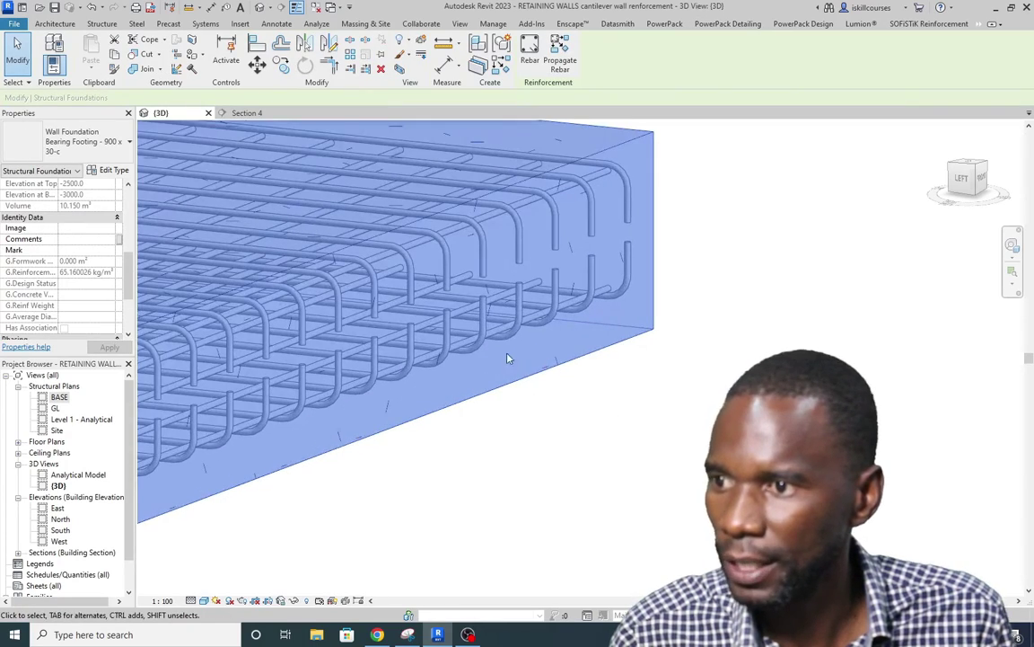
{"action": "scroll", "coordinate": [584, 301], "scroll_direction": "down", "scroll_amount": 3}
{"action": "mouse_move", "coordinate": [691, 298]}
{"action": "middle_mouse_down", "text": "shift"}
{"action": "mouse_move", "coordinate": [674, 330]}
{"action": "mouse_move", "coordinate": [605, 246]}
{"action": "mouse_move", "coordinate": [618, 224]}
{"action": "mouse_move", "coordinate": [676, 268]}
{"action": "mouse_move", "coordinate": [680, 290]}
{"action": "middle_mouse_up", "text": "shift"}
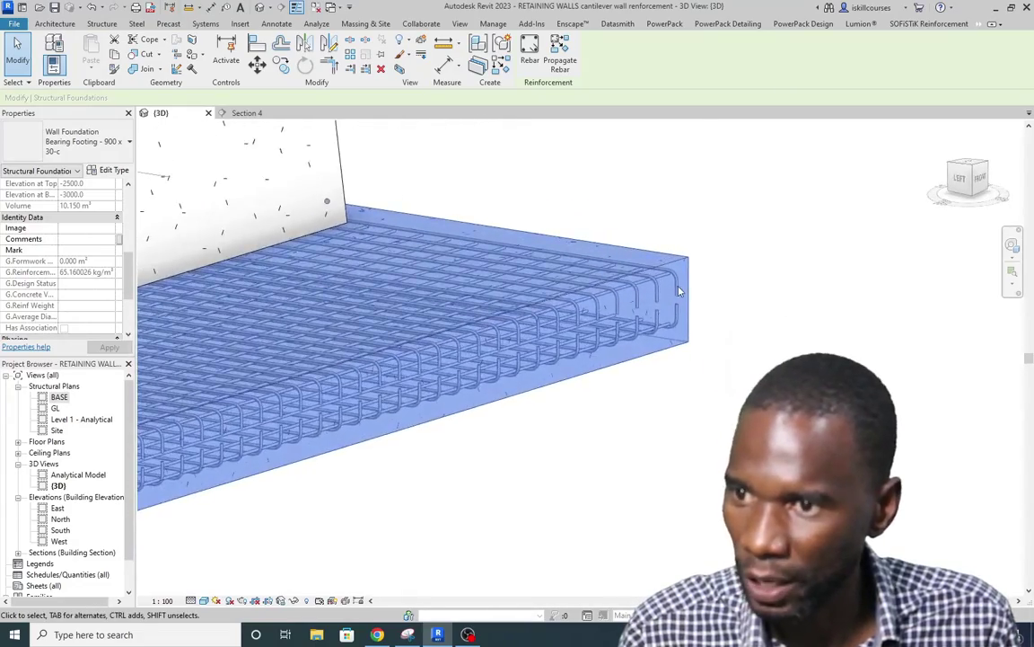
{"action": "scroll", "coordinate": [680, 290], "scroll_direction": "up", "scroll_amount": 3}
{"action": "left_click", "coordinate": [827, 349]}
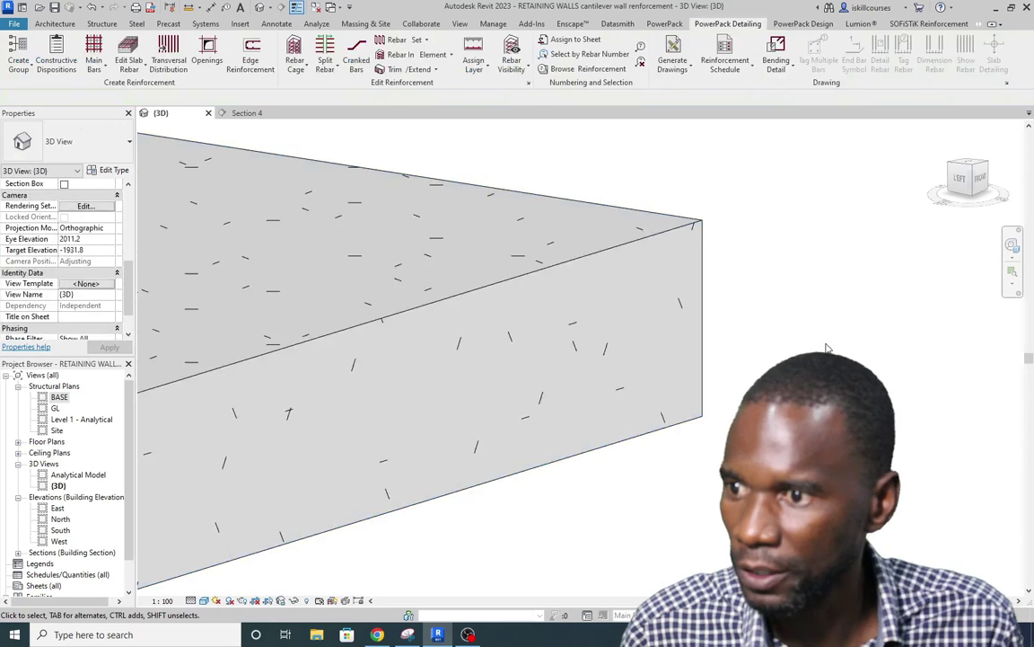
{"action": "scroll", "coordinate": [467, 269], "scroll_direction": "down", "scroll_amount": 3}
Step: Return to Section 4 and examine the wall stem and the reinforced footing beneath it
{"action": "left_click", "coordinate": [244, 115]}
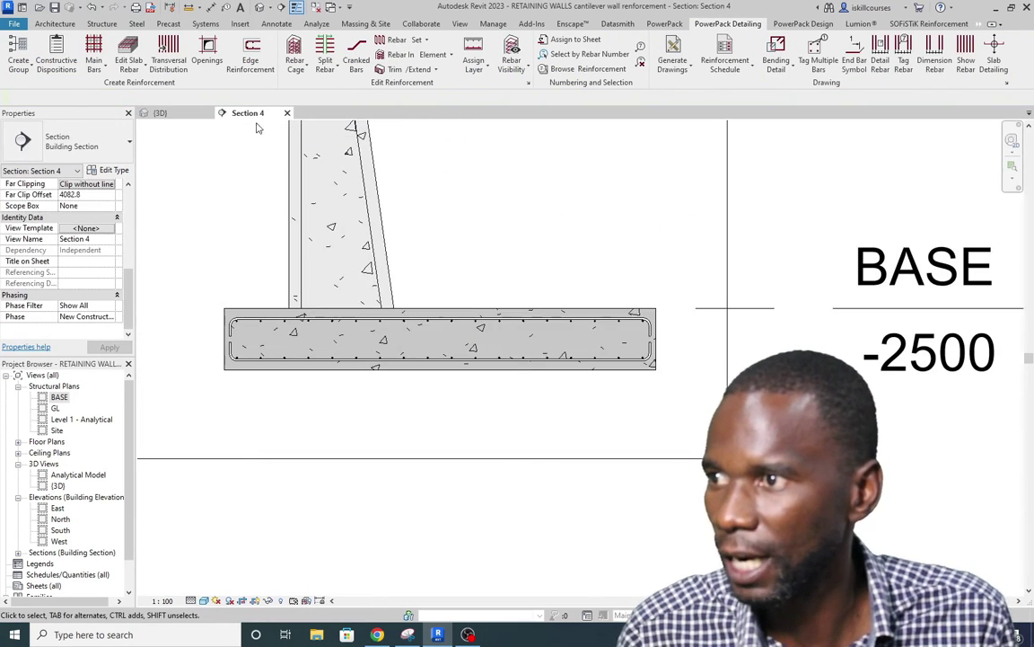
{"action": "scroll", "coordinate": [526, 440], "scroll_direction": "down", "scroll_amount": 3}
{"action": "scroll", "coordinate": [525, 414], "scroll_direction": "up", "scroll_amount": 1}
{"action": "scroll", "coordinate": [354, 310], "scroll_direction": "down", "scroll_amount": 2}
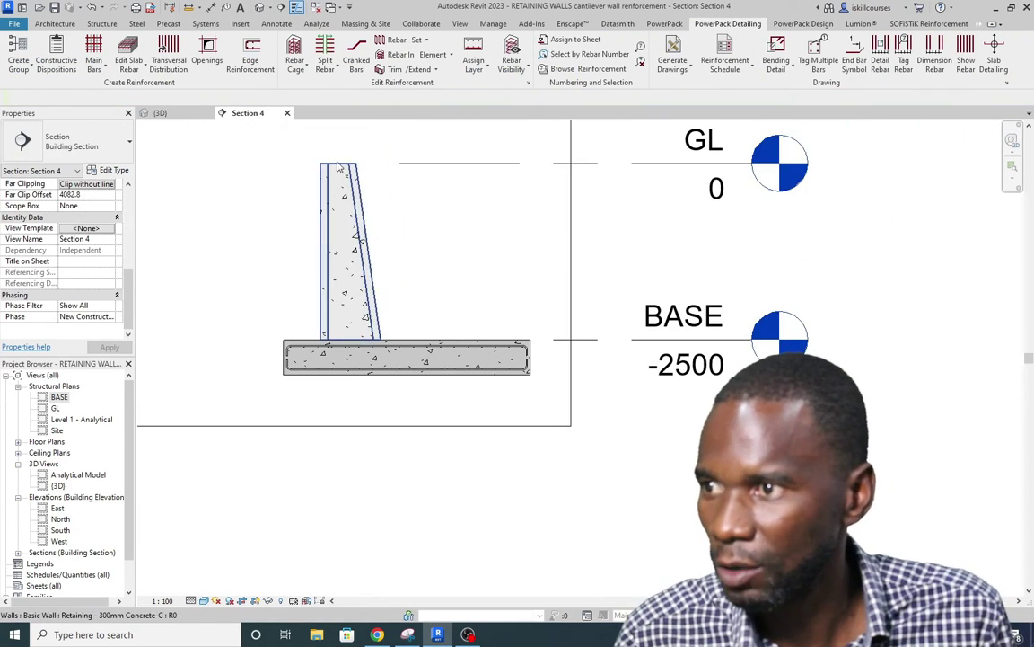
{"action": "scroll", "coordinate": [350, 314], "scroll_direction": "up", "scroll_amount": 2}
{"action": "scroll", "coordinate": [346, 321], "scroll_direction": "down", "scroll_amount": 2}
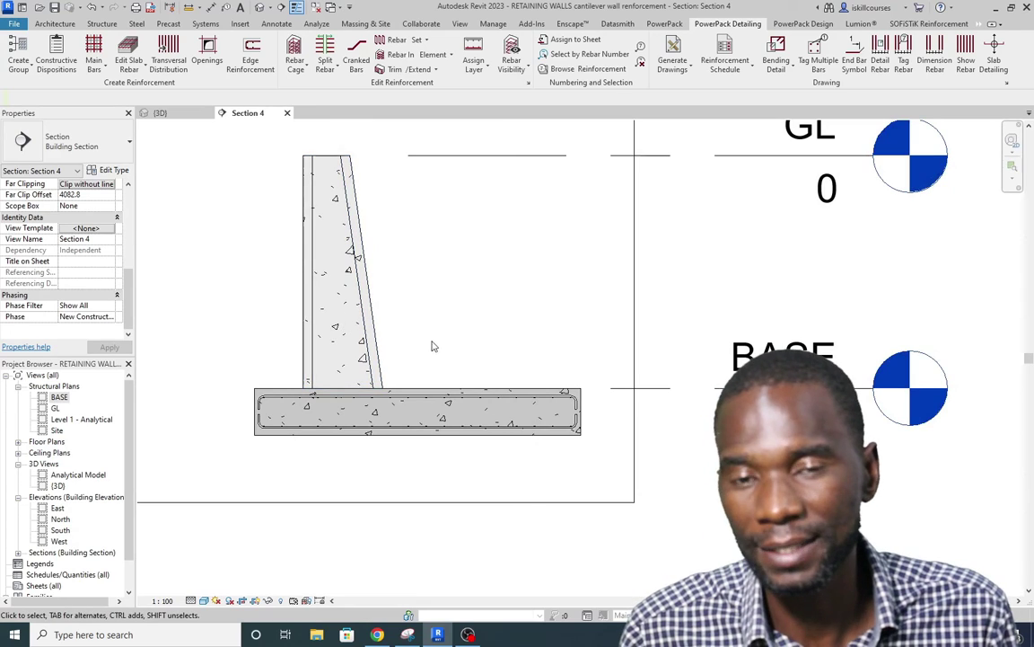
{"action": "scroll", "coordinate": [431, 346], "scroll_direction": "down", "scroll_amount": 1}
{"action": "scroll", "coordinate": [538, 418], "scroll_direction": "up", "scroll_amount": 2}
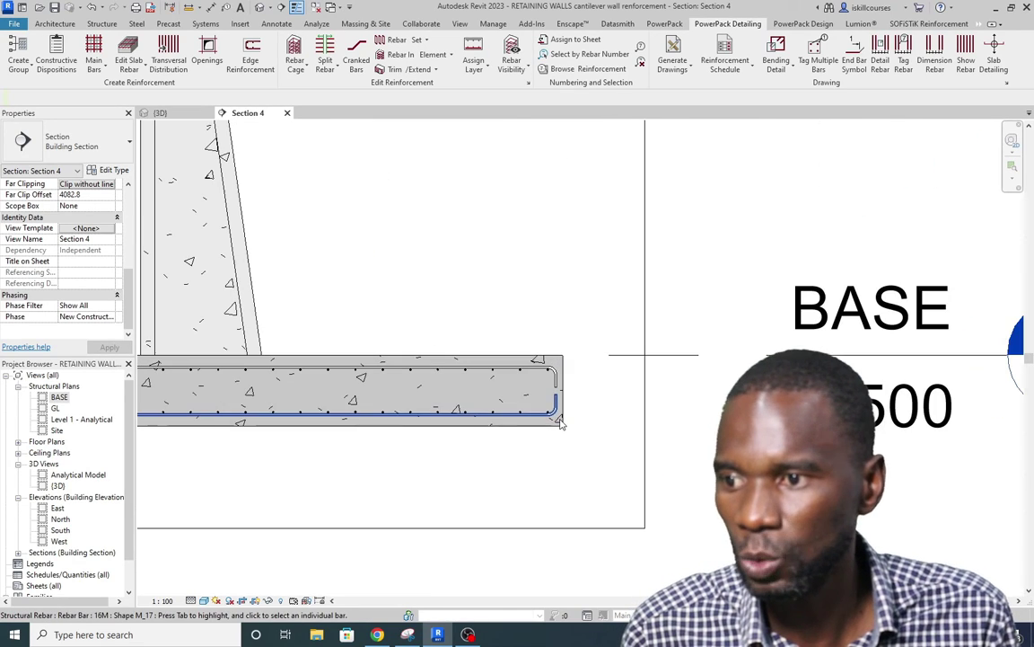
Step: Examine the wall stem's tapered profile and its junction with the reinforced footing in Section 4
{"action": "scroll", "coordinate": [530, 406], "scroll_direction": "down", "scroll_amount": 3}
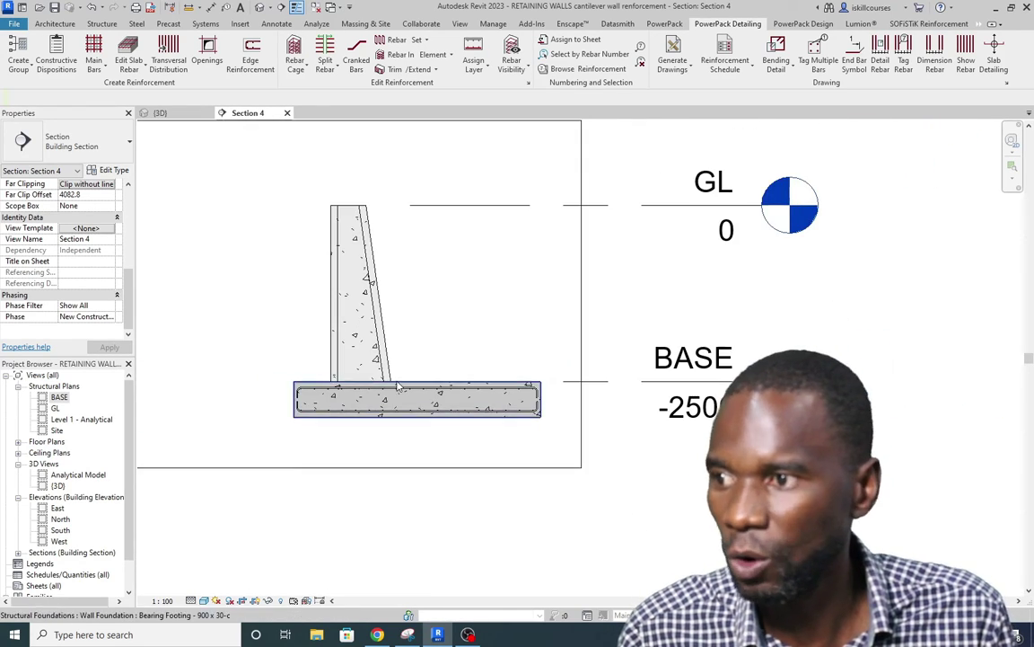
{"action": "scroll", "coordinate": [366, 225], "scroll_direction": "up", "scroll_amount": 2}
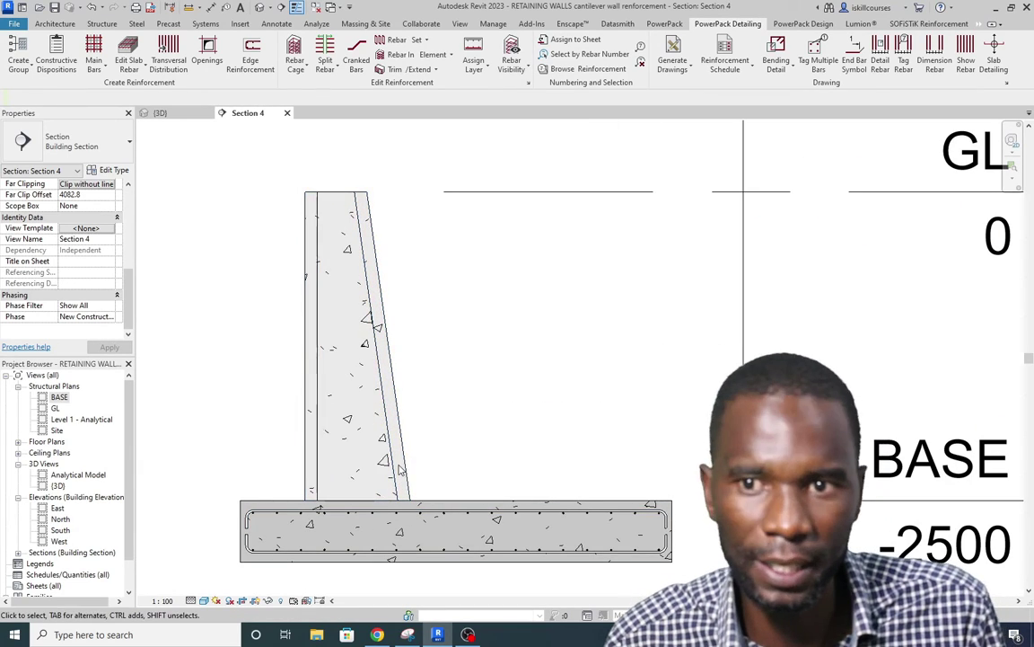
{"action": "scroll", "coordinate": [401, 470], "scroll_direction": "down", "scroll_amount": 2}
{"action": "middle_click_drag", "start_coordinate": [346, 463], "coordinate": [260, 455]}
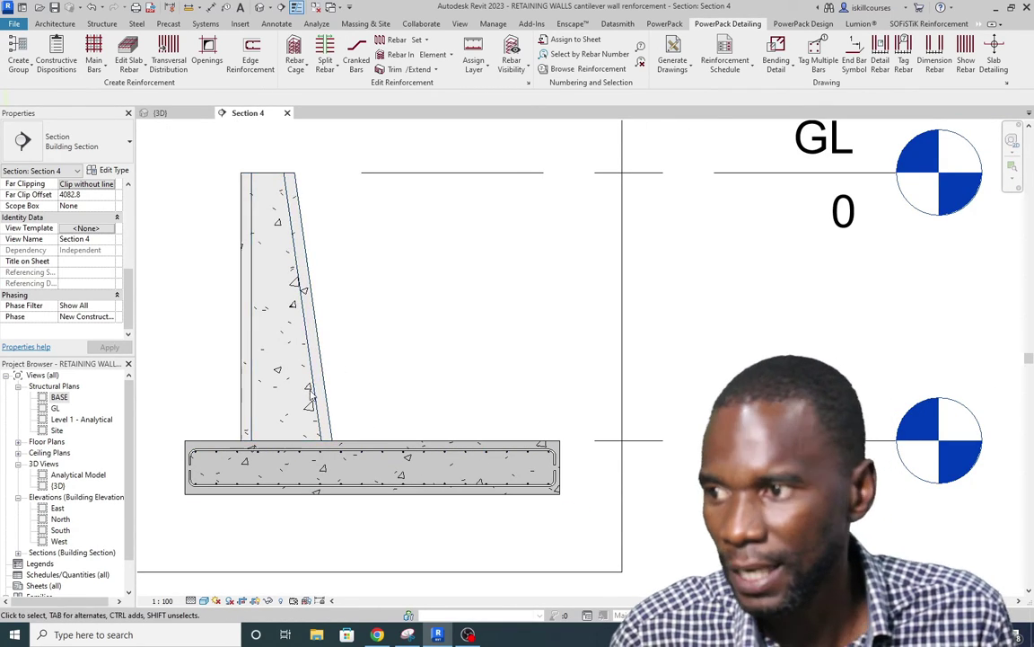
{"action": "scroll", "coordinate": [309, 388], "scroll_direction": "up", "scroll_amount": 3}
{"action": "scroll", "coordinate": [333, 405], "scroll_direction": "down", "scroll_amount": 2}
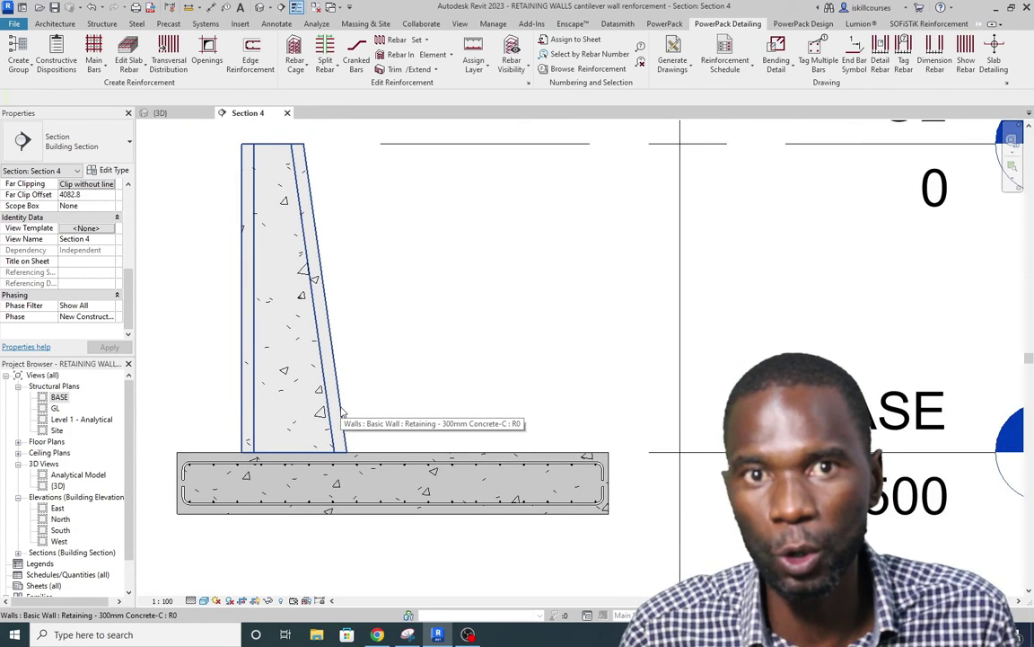
{"action": "scroll", "coordinate": [305, 386], "scroll_direction": "up", "scroll_amount": 1}
{"action": "scroll", "coordinate": [299, 370], "scroll_direction": "down", "scroll_amount": 1}
{"action": "scroll", "coordinate": [360, 422], "scroll_direction": "up", "scroll_amount": 1}
{"action": "scroll", "coordinate": [443, 485], "scroll_direction": "down", "scroll_amount": 1}
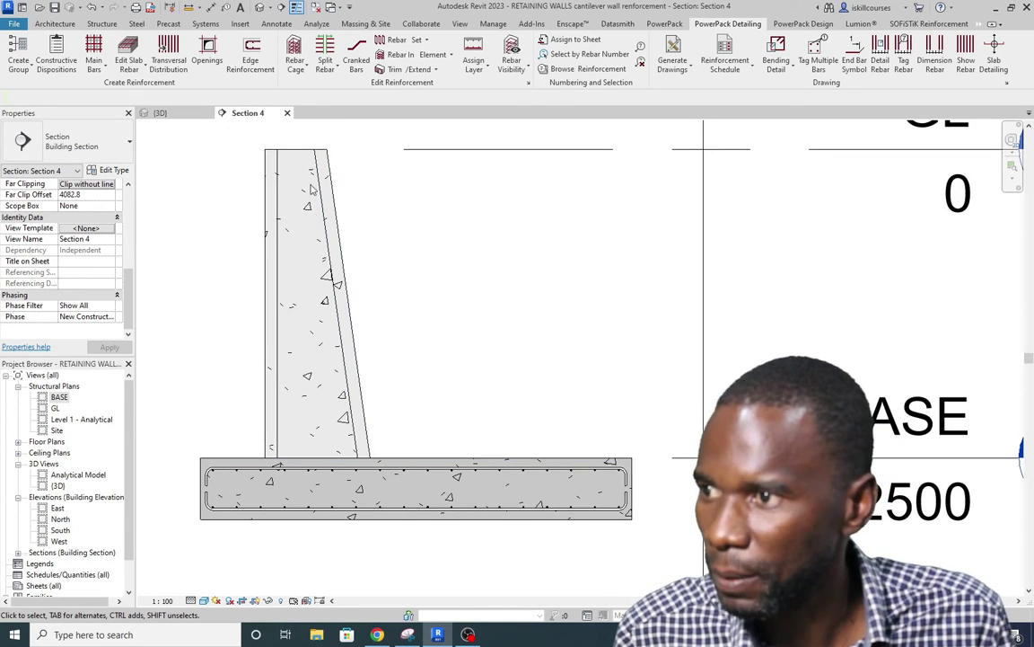
Step: Sketch a 16M starter bar hosted by the retaining wall, with a sloping leg about 1.2 m long running from the footing's bottom mesh along the stem's cover line
{"action": "left_click", "coordinate": [339, 266]}
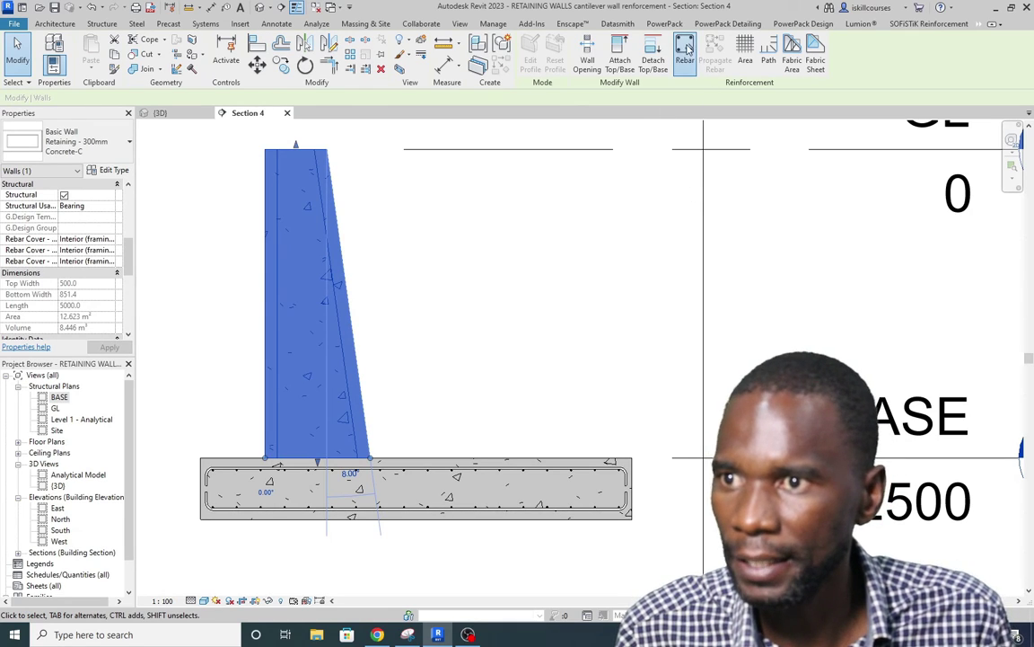
{"action": "left_click", "coordinate": [616, 211]}
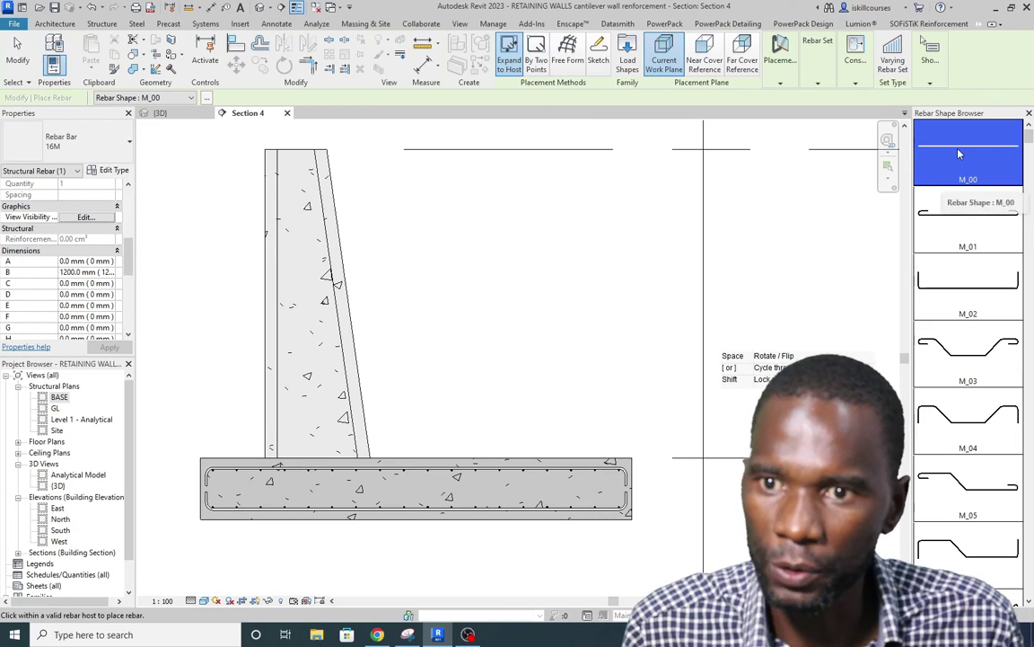
{"action": "left_click", "coordinate": [130, 145]}
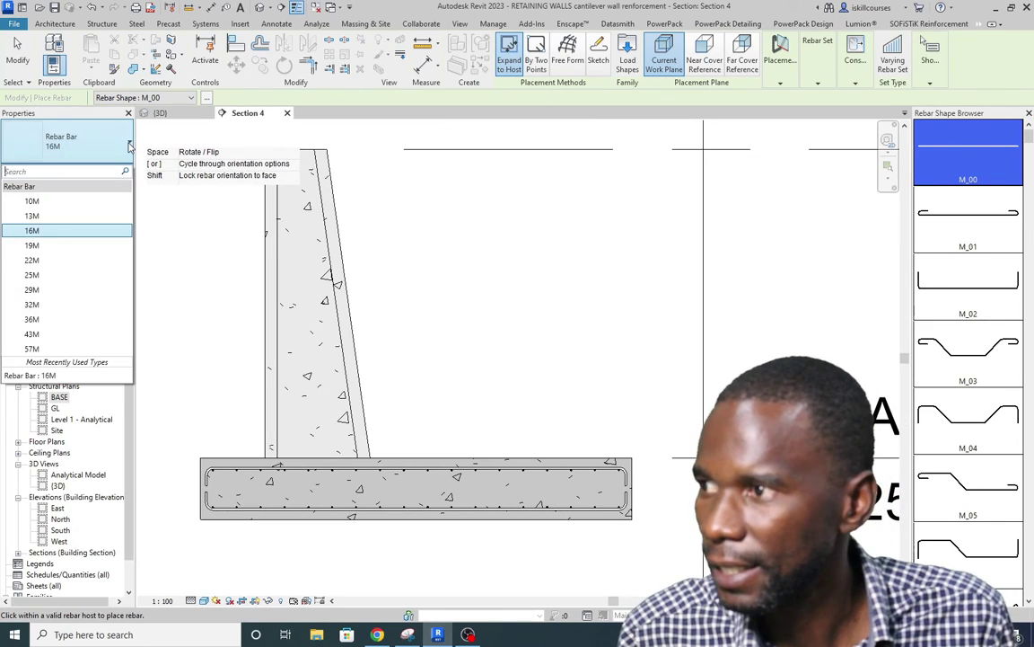
{"action": "left_click", "coordinate": [36, 231]}
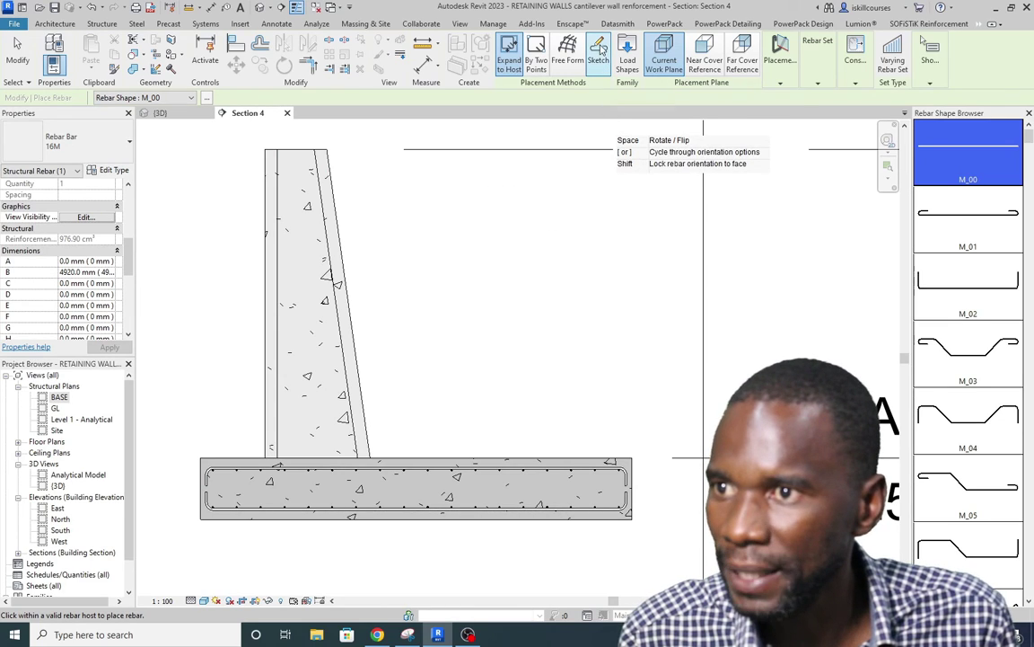
{"action": "left_click", "coordinate": [598, 56]}
{"action": "left_click", "coordinate": [489, 282]}
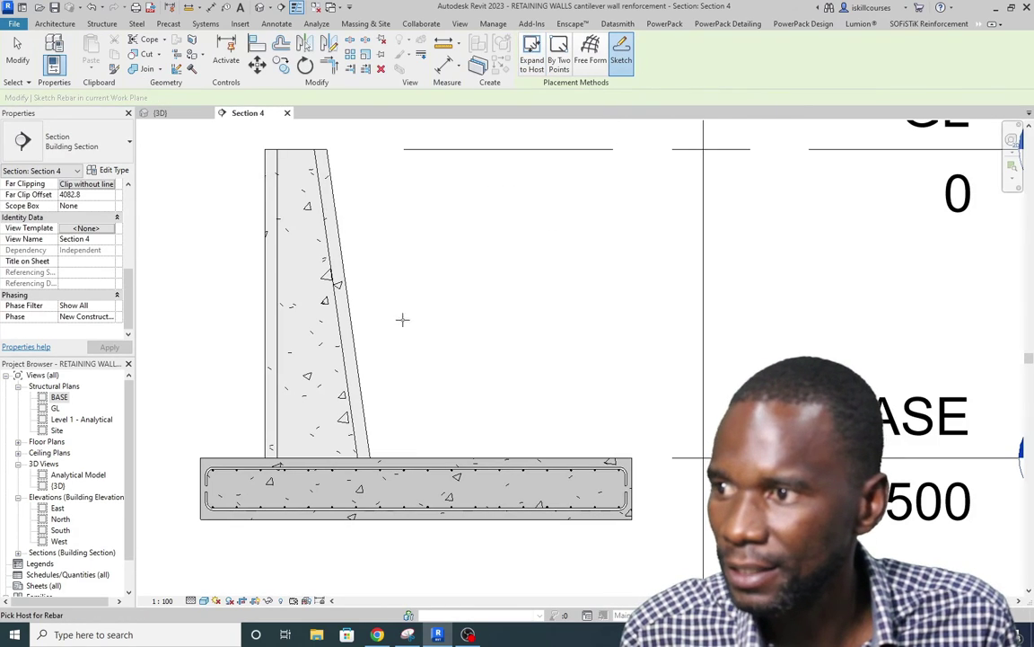
{"action": "left_click", "coordinate": [359, 334]}
{"action": "scroll", "coordinate": [416, 486], "scroll_direction": "up", "scroll_amount": 3}
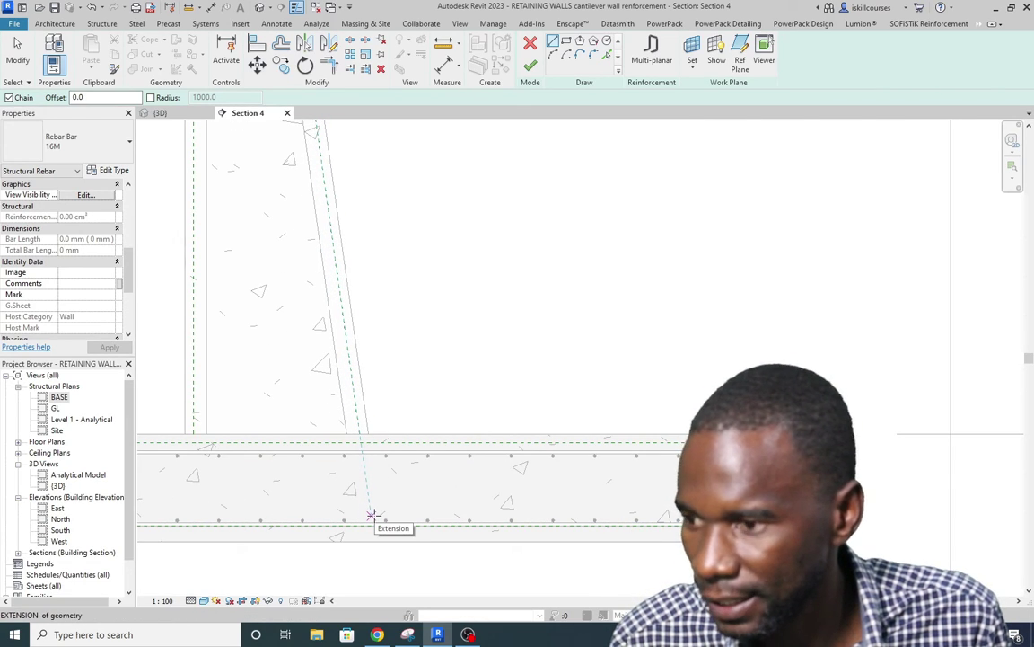
{"action": "left_click", "coordinate": [373, 514]}
{"action": "scroll", "coordinate": [370, 509], "scroll_direction": "down", "scroll_amount": 2}
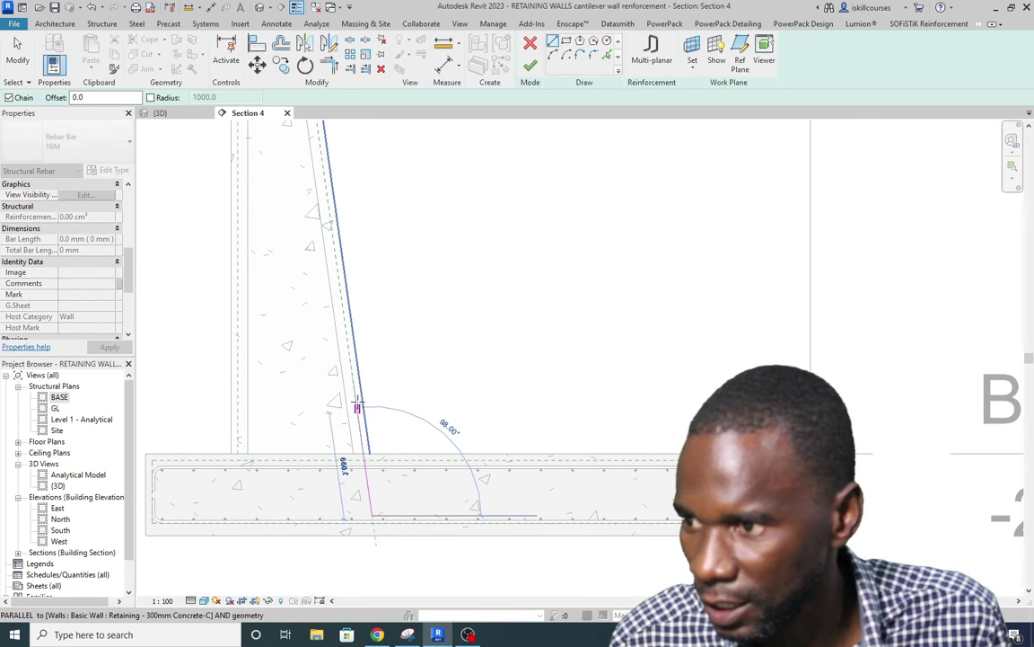
{"action": "left_click", "coordinate": [344, 318]}
{"action": "right_click", "coordinate": [427, 303]}
{"action": "left_click", "coordinate": [453, 307]}
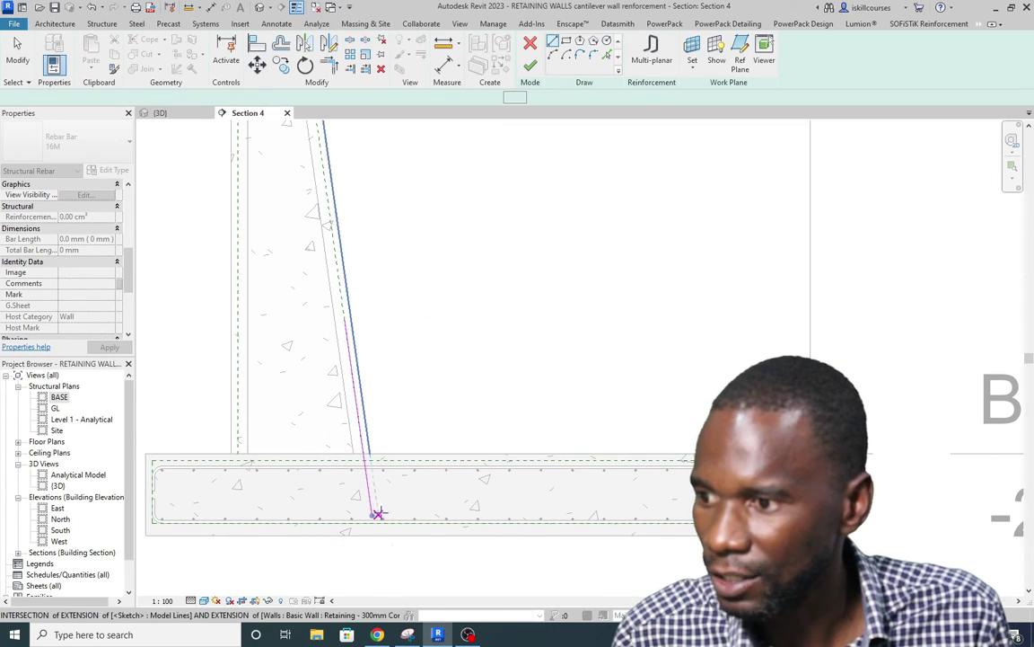
Step: Add a 300 mm horizontal leg at the foot of the sloping line, towards the footing's longer side, and finish the starter bar
{"action": "left_click", "coordinate": [370, 514]}
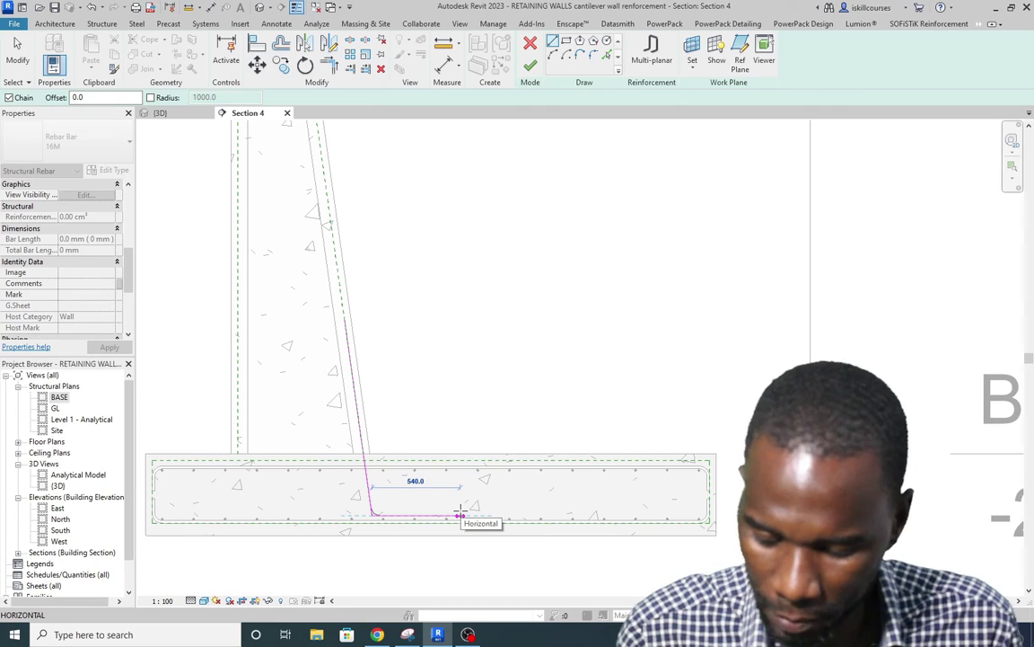
{"action": "type", "text": "300"}
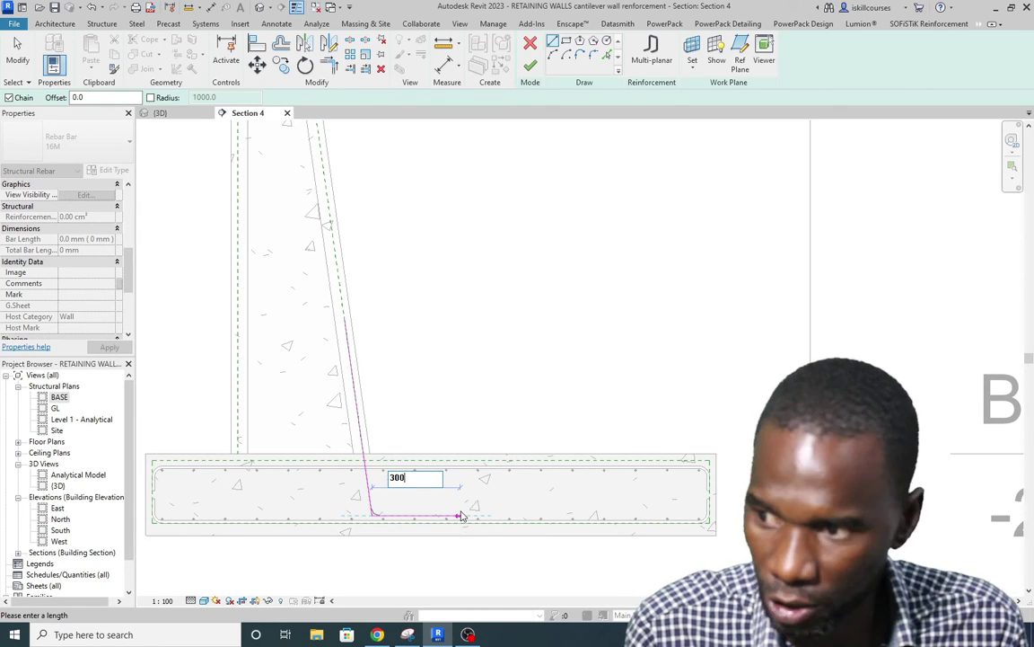
{"action": "key", "text": "Return"}
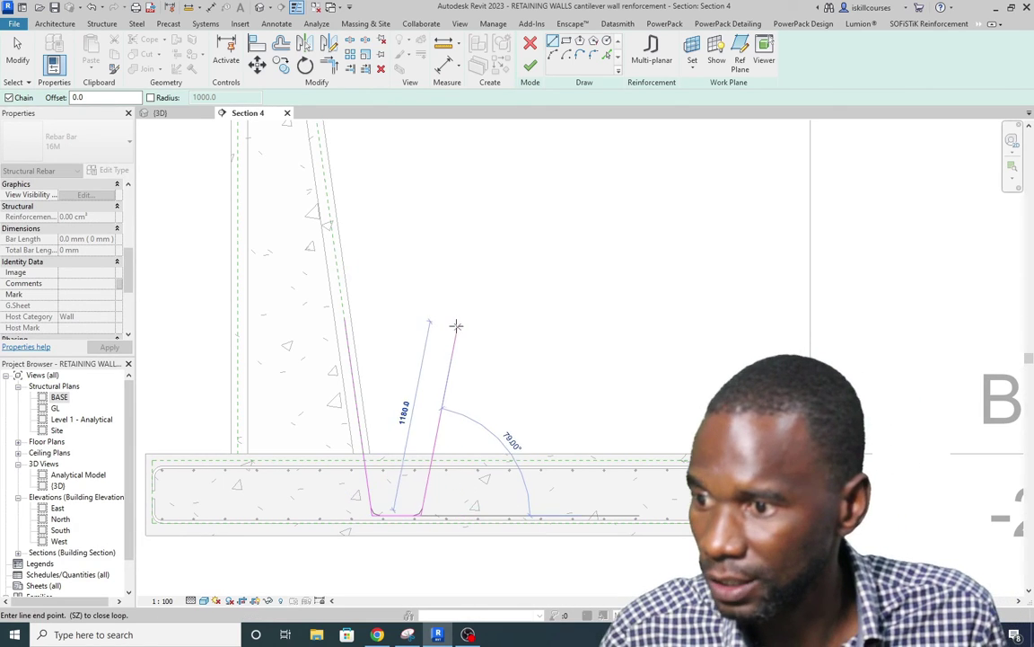
{"action": "right_click", "coordinate": [448, 294]}
{"action": "left_click", "coordinate": [471, 306]}
{"action": "right_click", "coordinate": [457, 296]}
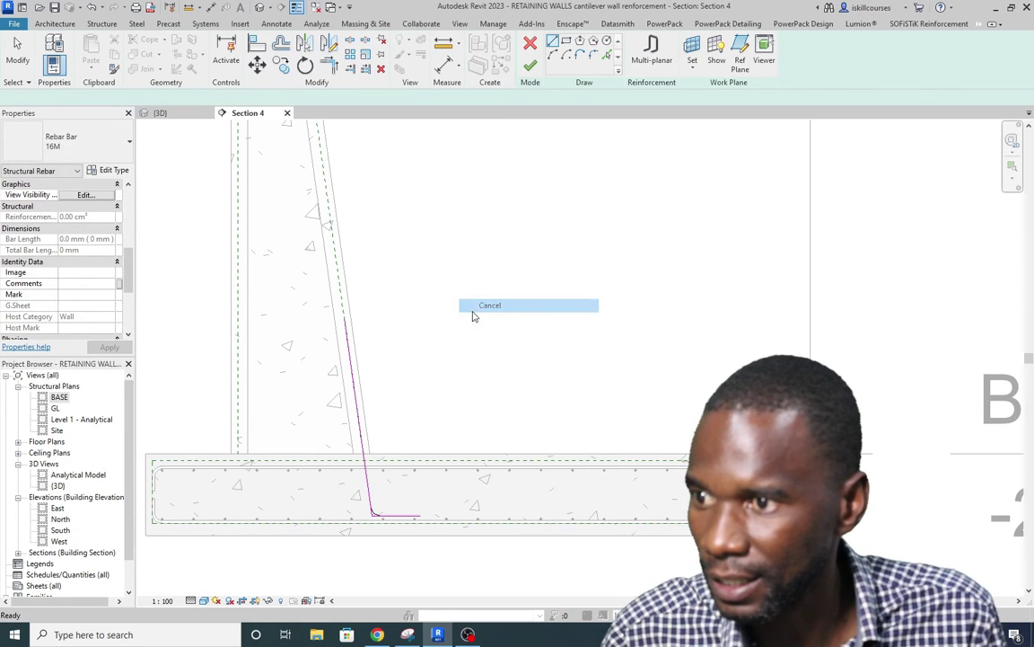
{"action": "left_click", "coordinate": [476, 302]}
{"action": "scroll", "coordinate": [342, 509], "scroll_direction": "up", "scroll_amount": 2}
{"action": "scroll", "coordinate": [342, 509], "scroll_direction": "down", "scroll_amount": 2}
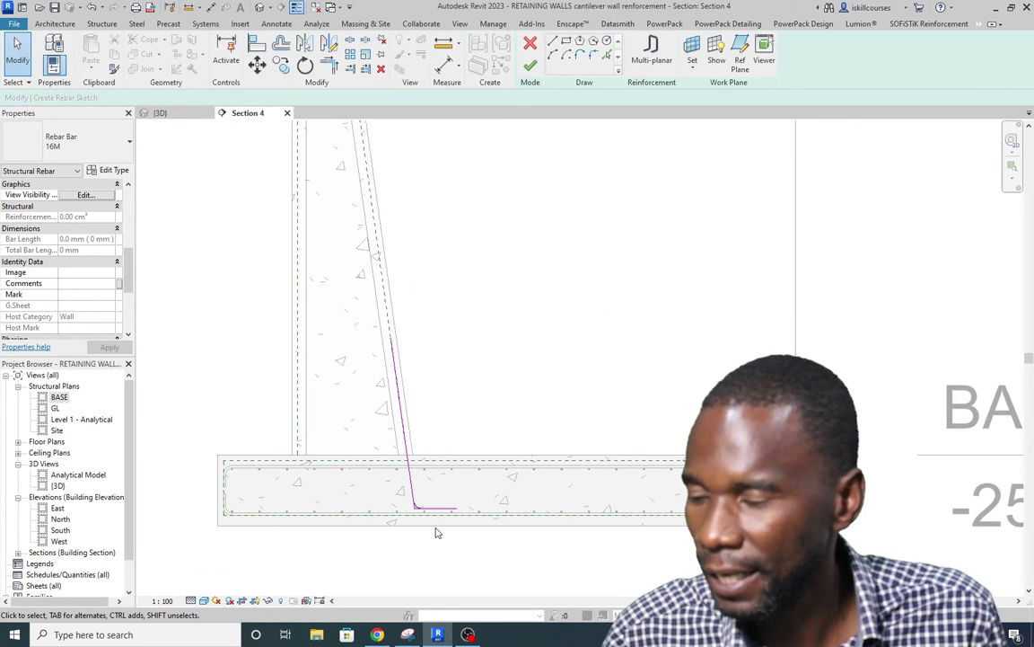
{"action": "left_click", "coordinate": [532, 67]}
{"action": "scroll", "coordinate": [313, 388], "scroll_direction": "down", "scroll_amount": 1}
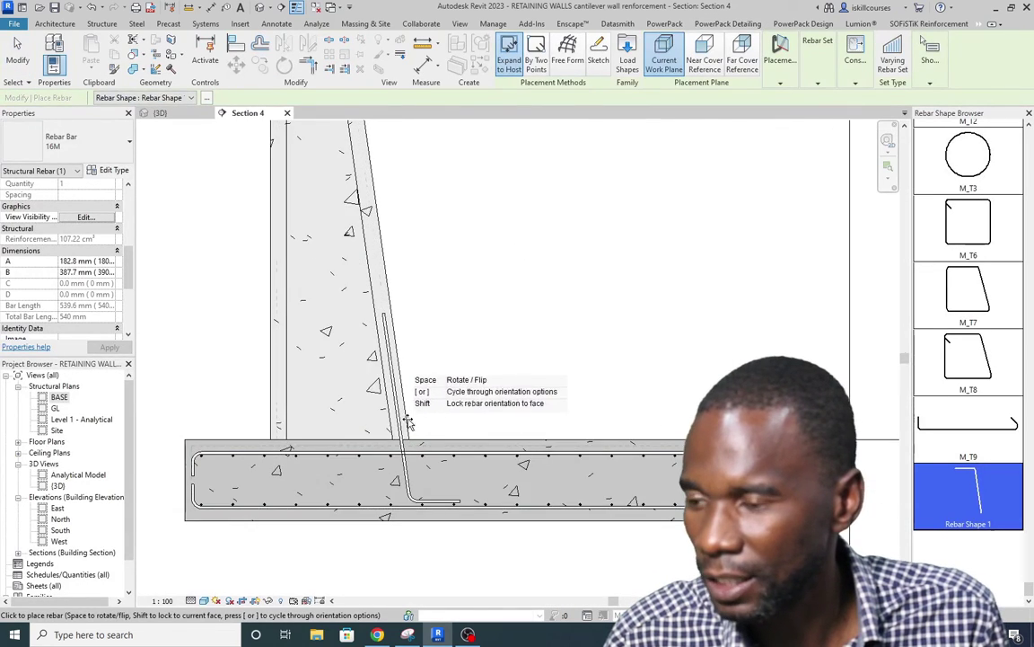
{"action": "scroll", "coordinate": [453, 341], "scroll_direction": "up", "scroll_amount": 3}
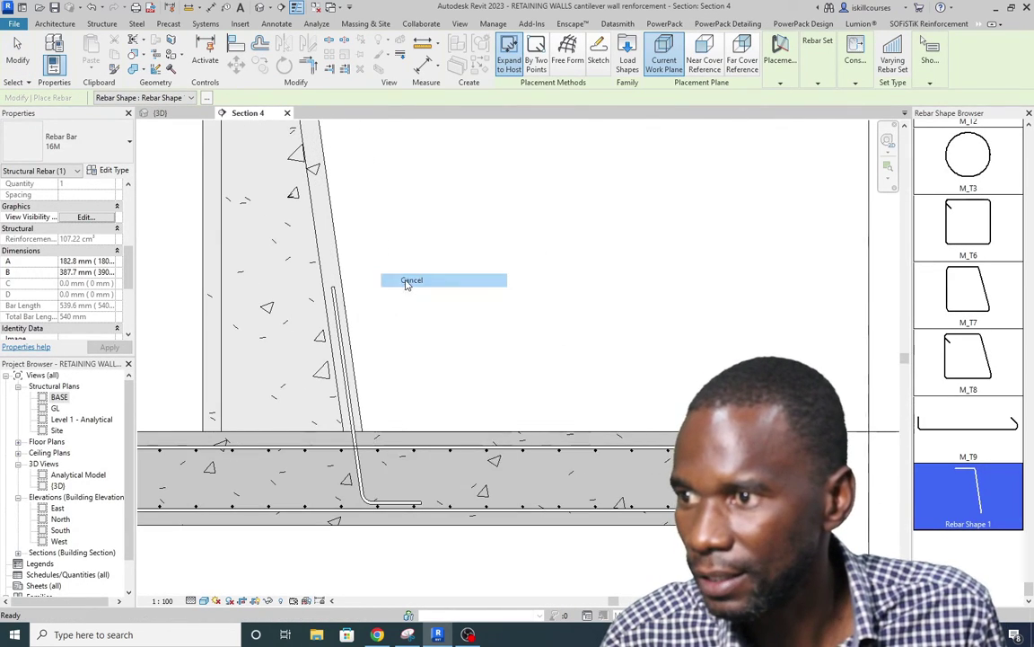
{"action": "key", "text": "Escape"}
{"action": "key", "text": "Escape"}
Step: Lay out the starter bar as a rebar set with a maximum spacing of 200 mm
{"action": "left_click", "coordinate": [344, 369]}
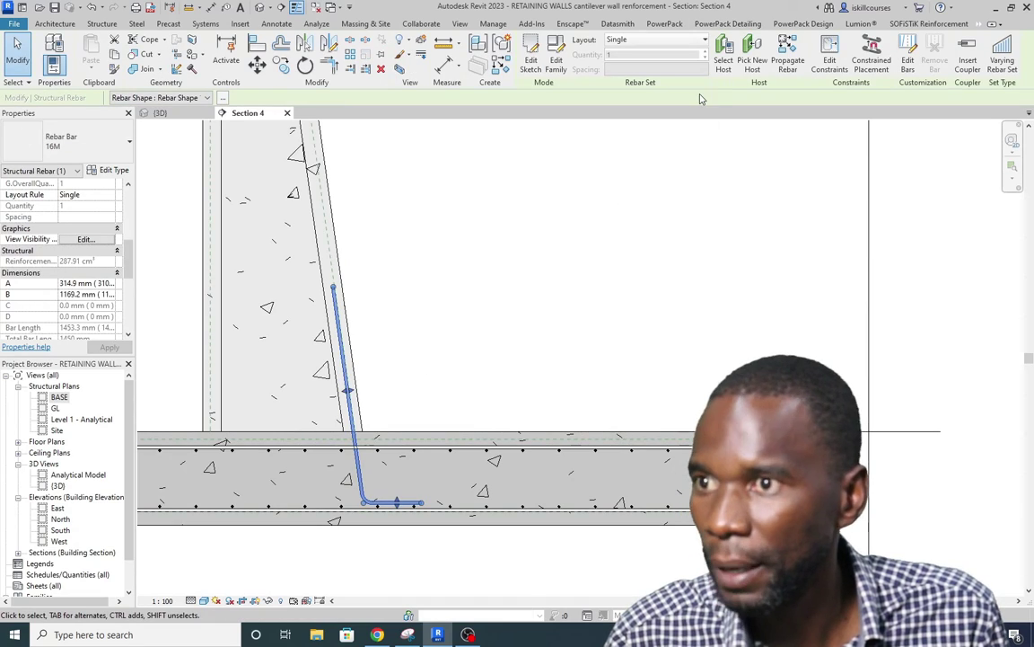
{"action": "left_click", "coordinate": [702, 40]}
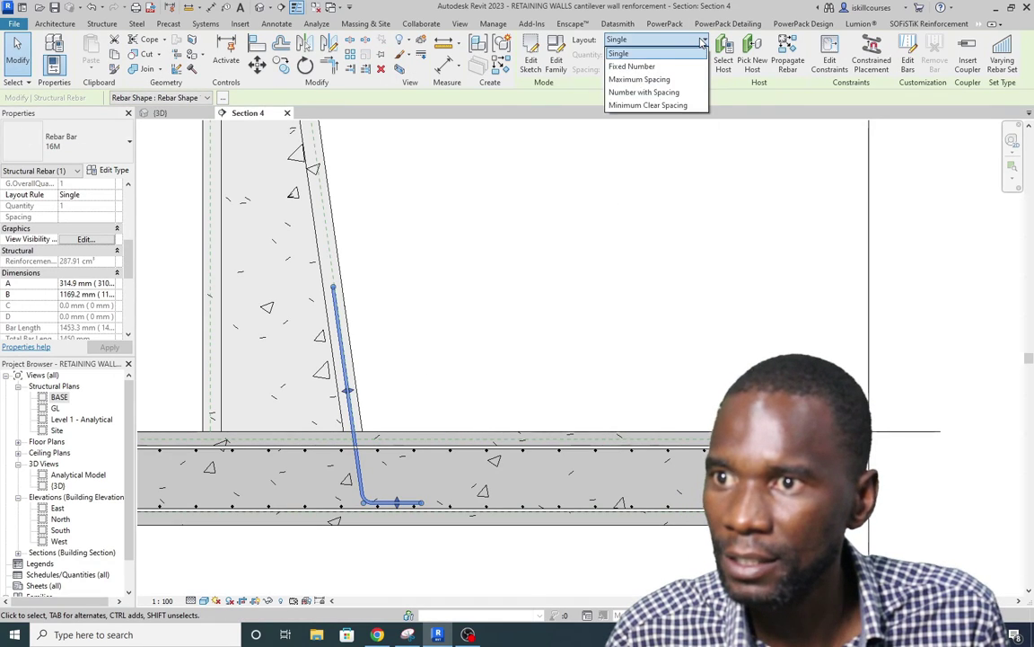
{"action": "left_click", "coordinate": [633, 78]}
{"action": "left_click", "coordinate": [654, 69]}
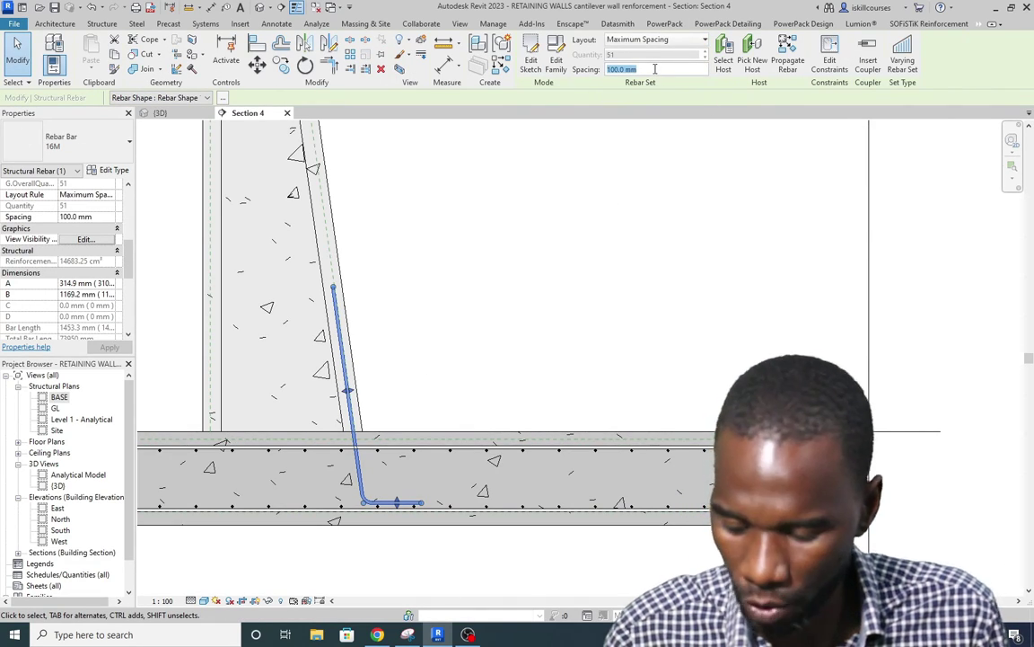
{"action": "type", "text": "200"}
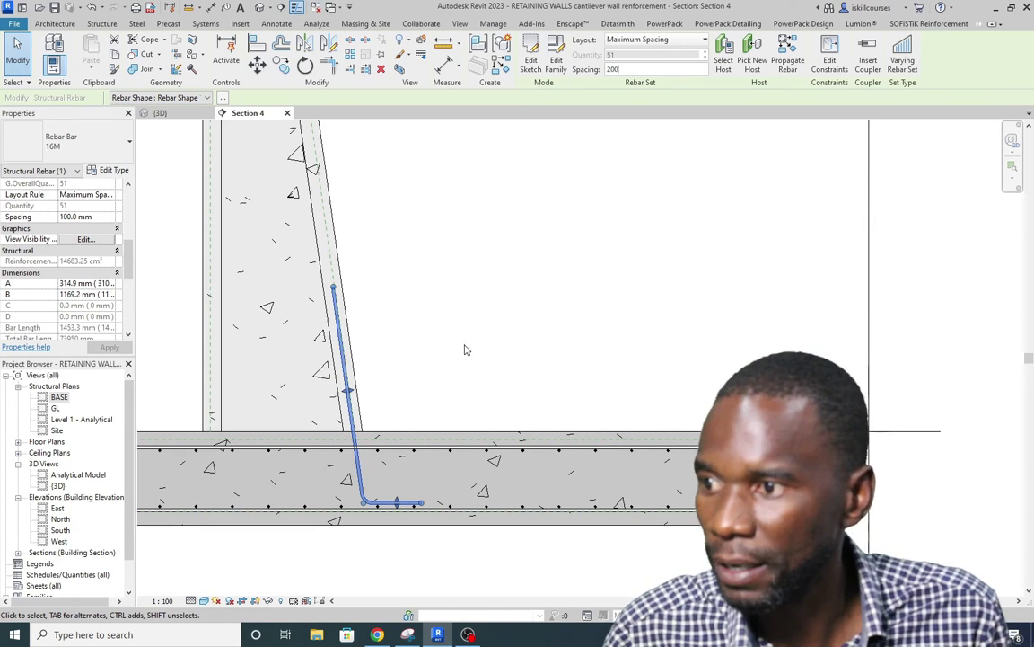
{"action": "left_click", "coordinate": [450, 286]}
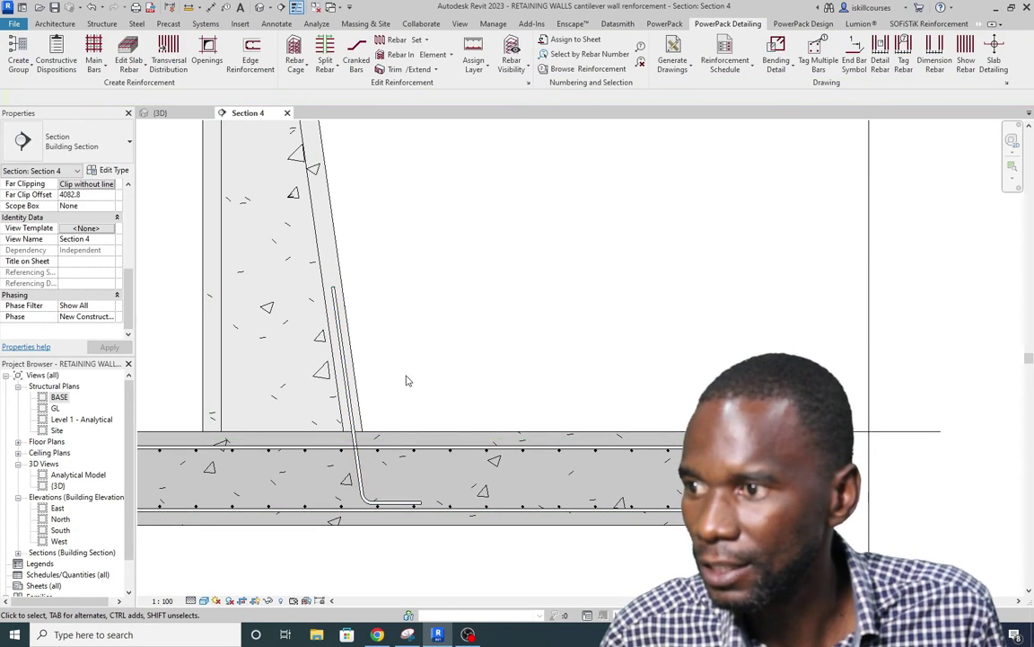
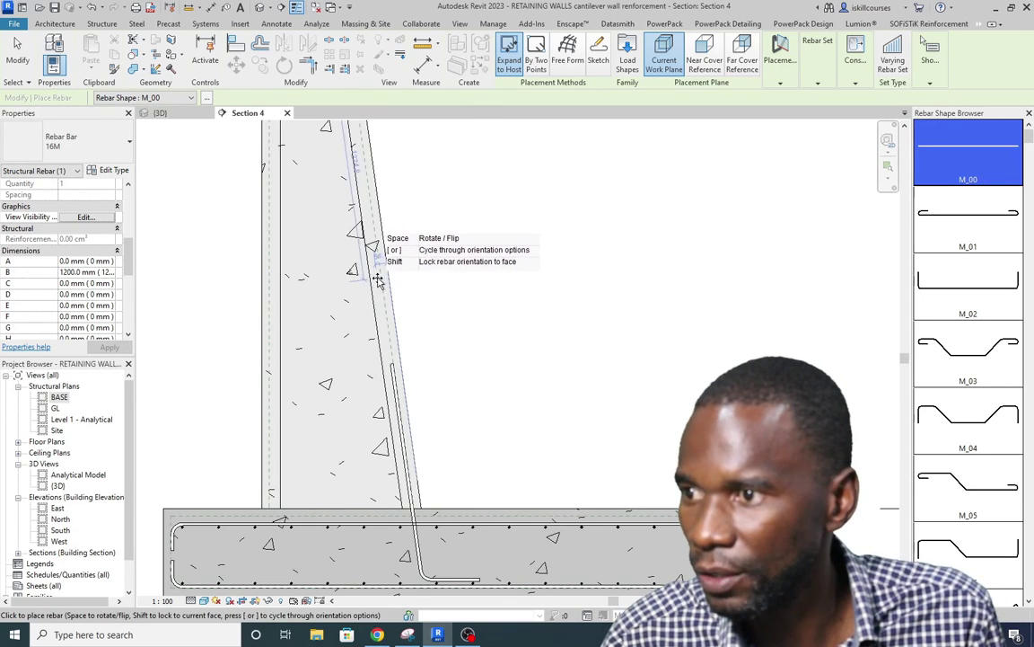
Step: Sketch a sloping 16M wall bar along the inclined face's cover line, from just above the footing to the cover corner at the stem's top
{"action": "left_click", "coordinate": [600, 56]}
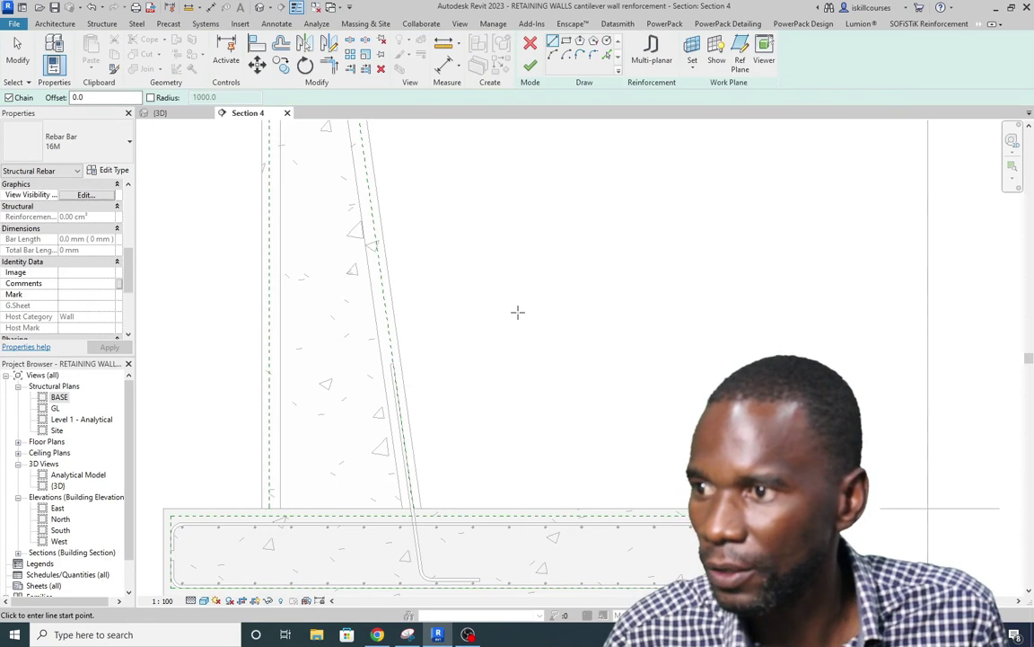
{"action": "scroll", "coordinate": [401, 503], "scroll_direction": "up", "scroll_amount": 3}
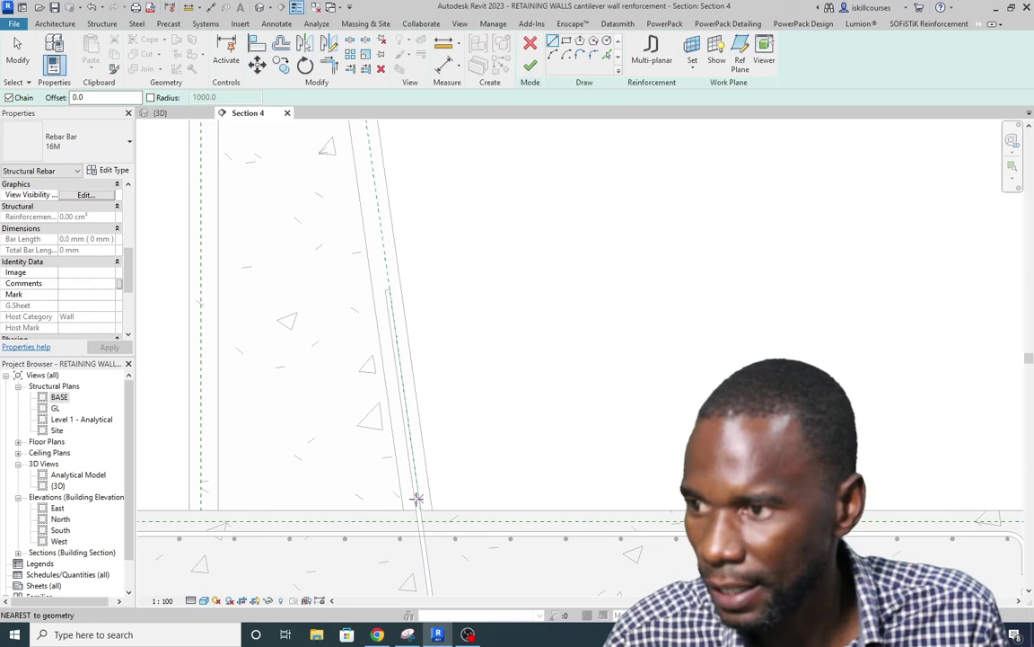
{"action": "left_click", "coordinate": [416, 497]}
{"action": "scroll", "coordinate": [419, 499], "scroll_direction": "down", "scroll_amount": 4}
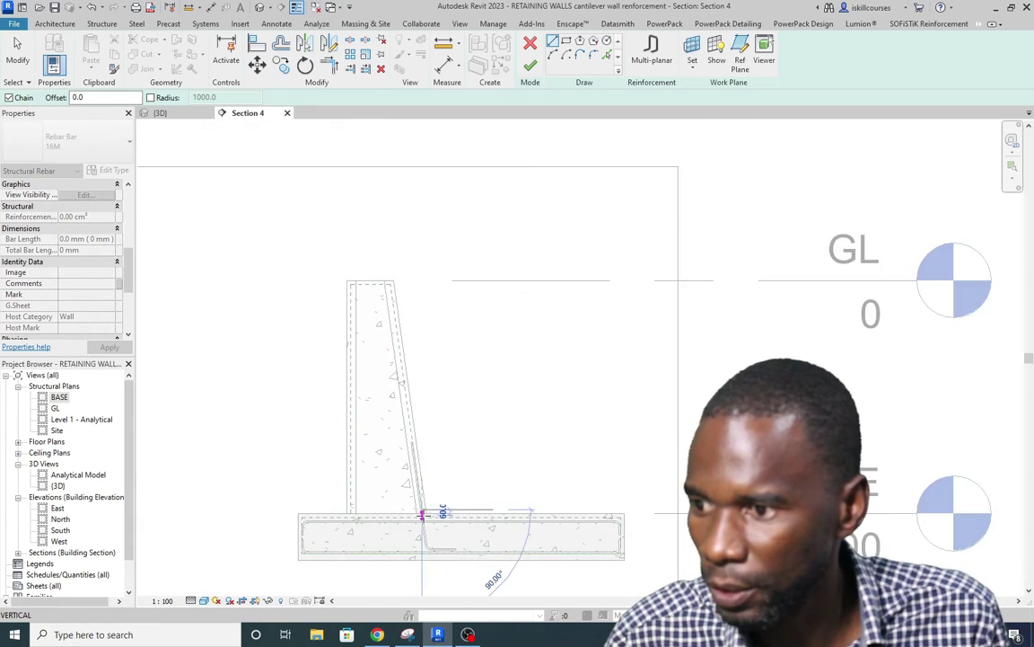
{"action": "scroll", "coordinate": [392, 363], "scroll_direction": "up", "scroll_amount": 3}
{"action": "scroll", "coordinate": [392, 364], "scroll_direction": "up", "scroll_amount": 2}
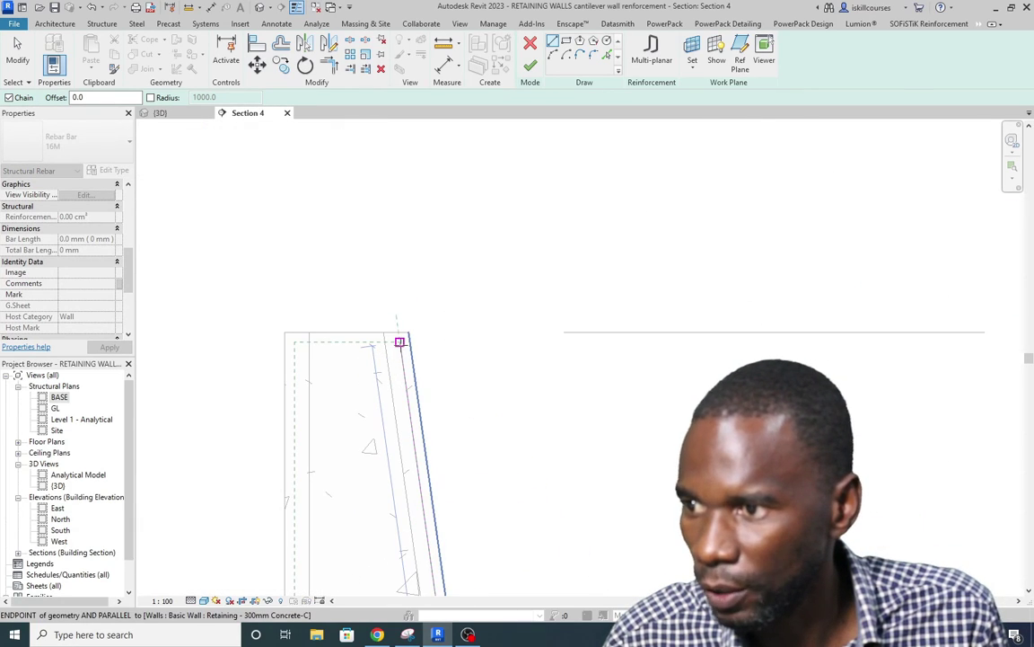
{"action": "left_click", "coordinate": [400, 342]}
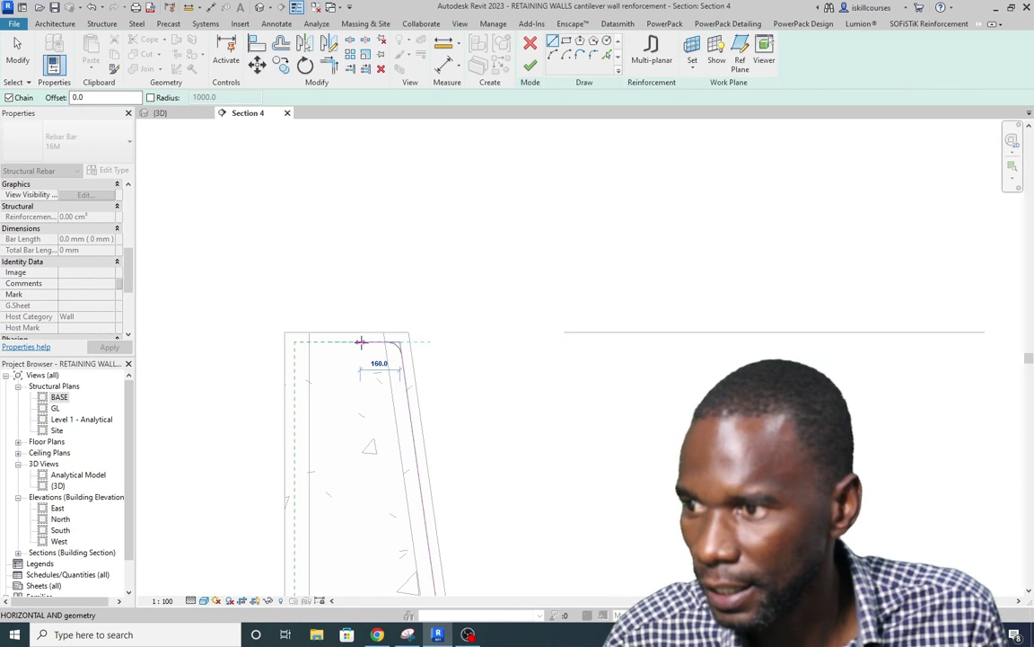
Step: Add an inward horizontal leg about 160 mm long along the stem's top cover line and finish the wall bar sketch
{"action": "left_click", "coordinate": [361, 342]}
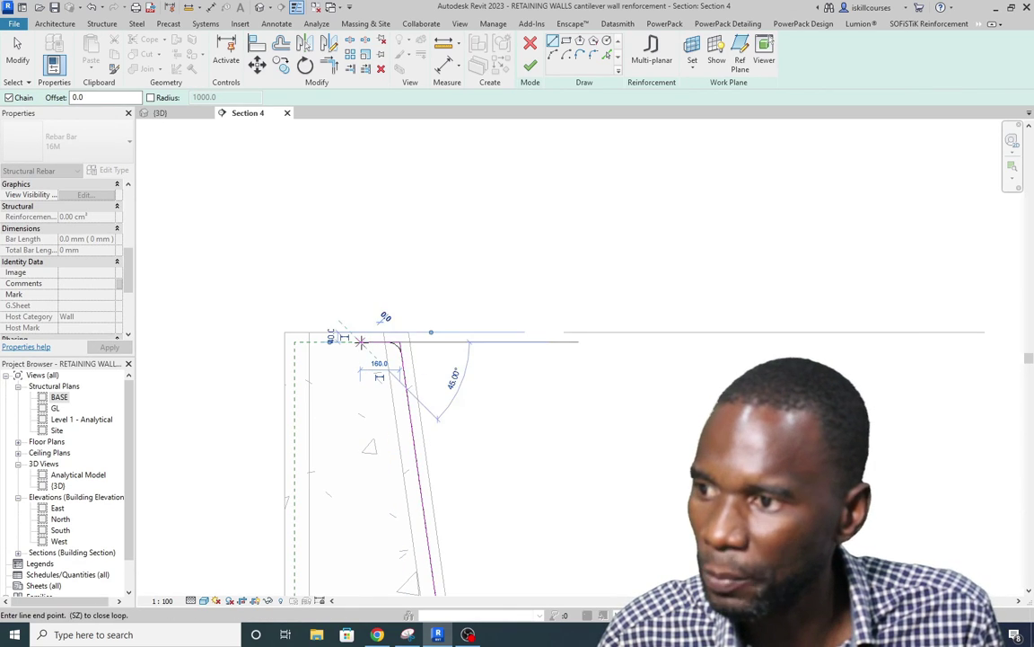
{"action": "right_click", "coordinate": [417, 266]}
{"action": "left_click", "coordinate": [431, 272]}
{"action": "scroll", "coordinate": [388, 266], "scroll_direction": "down", "scroll_amount": 3}
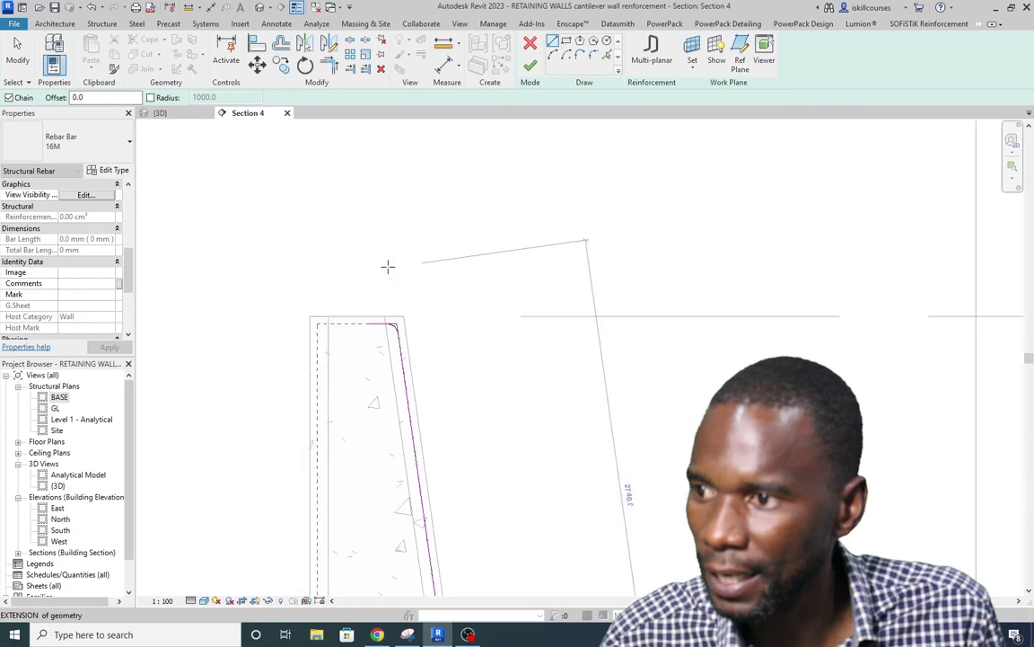
{"action": "scroll", "coordinate": [387, 267], "scroll_direction": "up", "scroll_amount": 2}
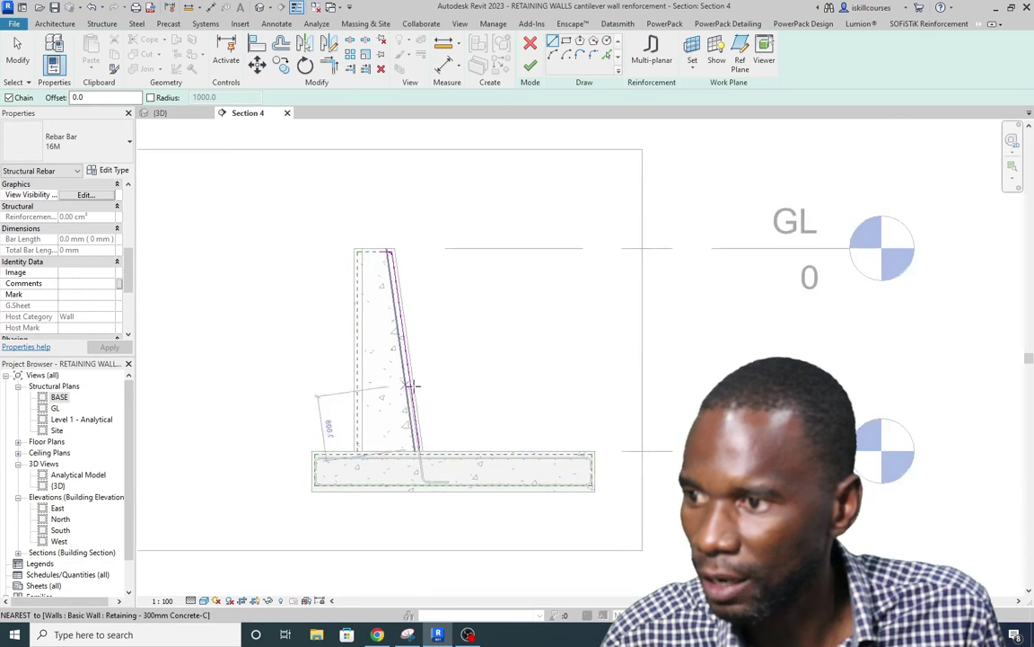
{"action": "left_click", "coordinate": [531, 66]}
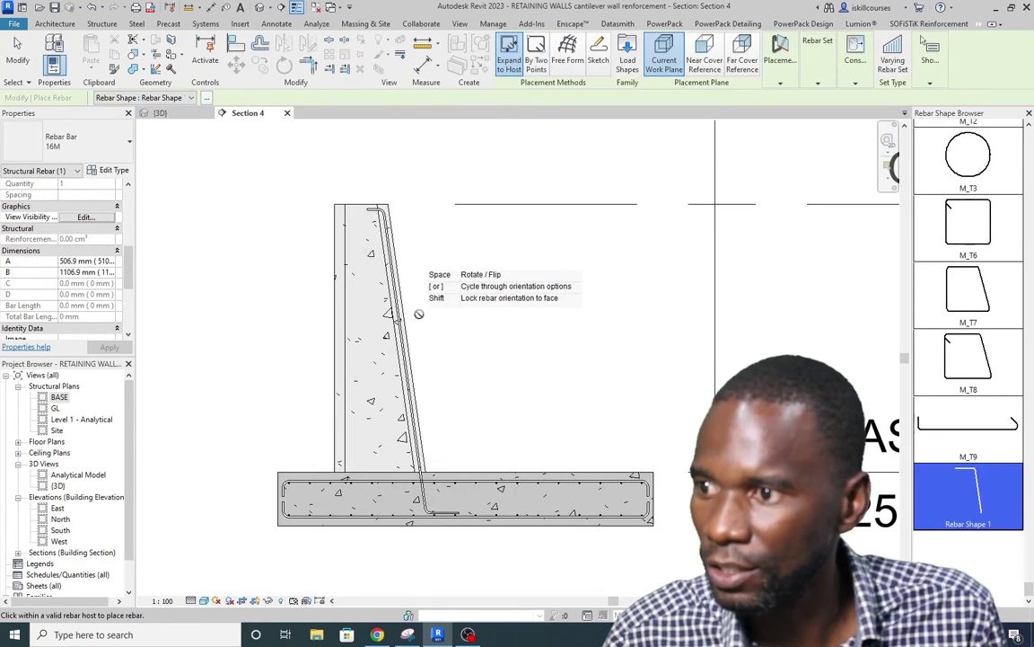
Step: Lay out the sloping wall bar as a rebar set with a maximum spacing of 200 mm
{"action": "scroll", "coordinate": [418, 313], "scroll_direction": "up", "scroll_amount": 4}
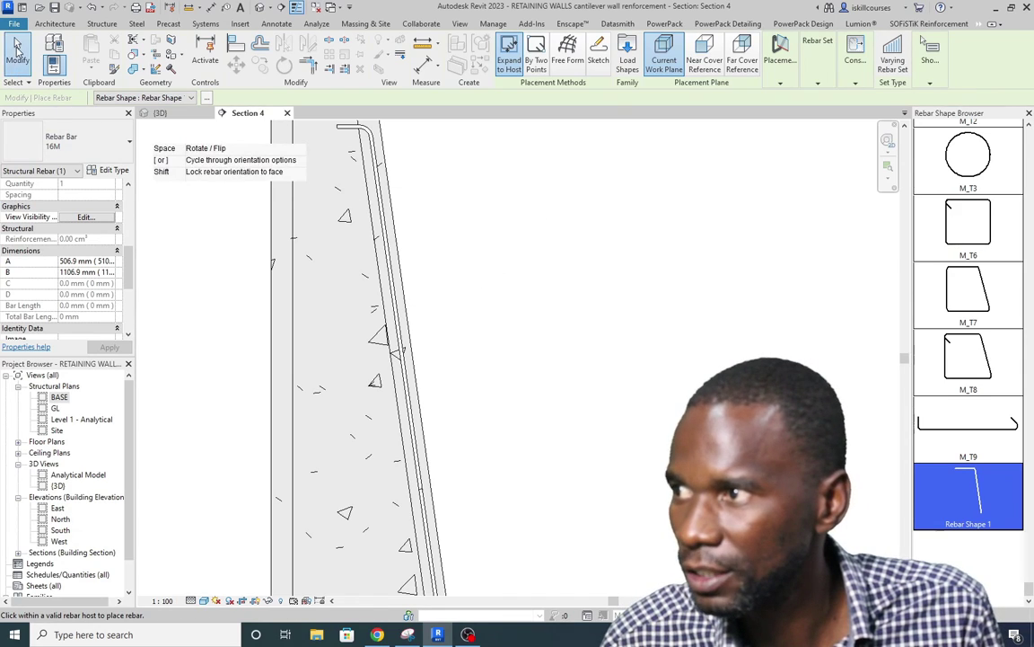
{"action": "left_click", "coordinate": [18, 50]}
{"action": "left_click", "coordinate": [368, 289]}
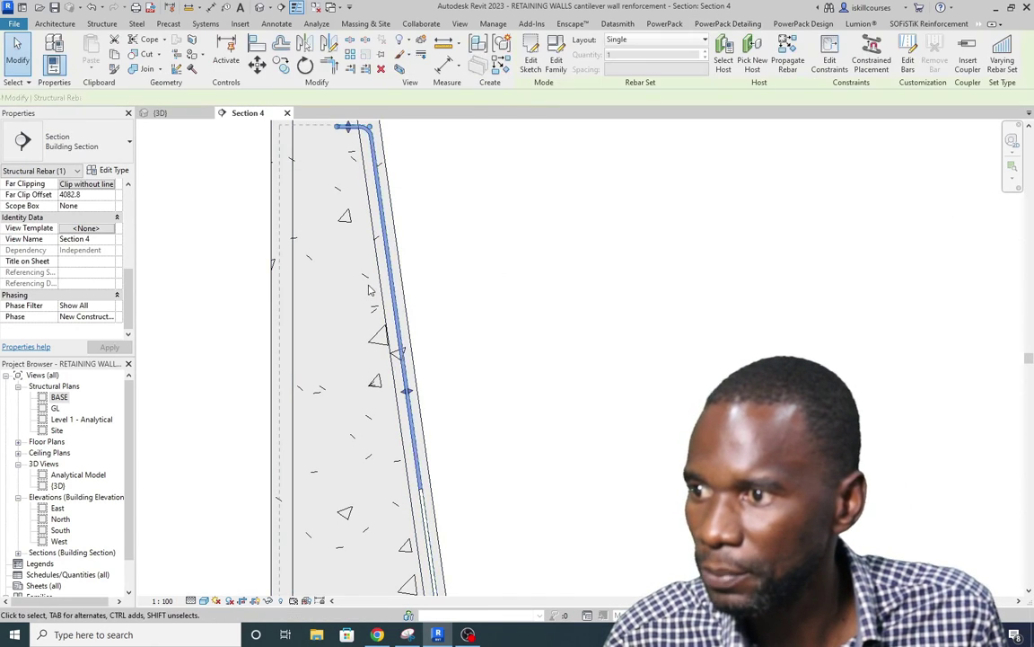
{"action": "scroll", "coordinate": [368, 289], "scroll_direction": "down", "scroll_amount": 2}
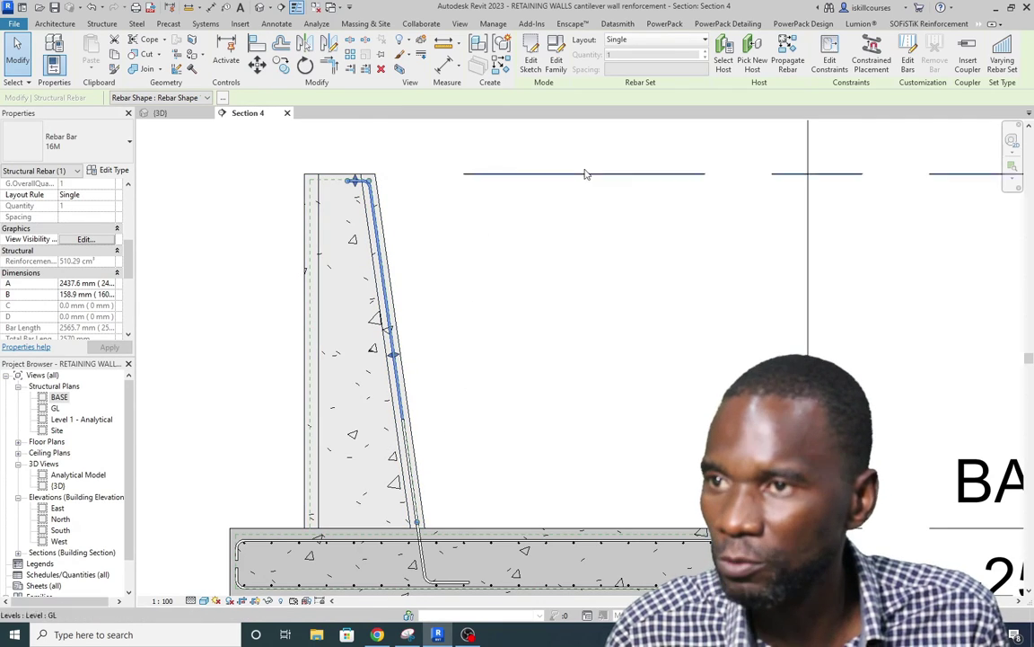
{"action": "left_click", "coordinate": [703, 41]}
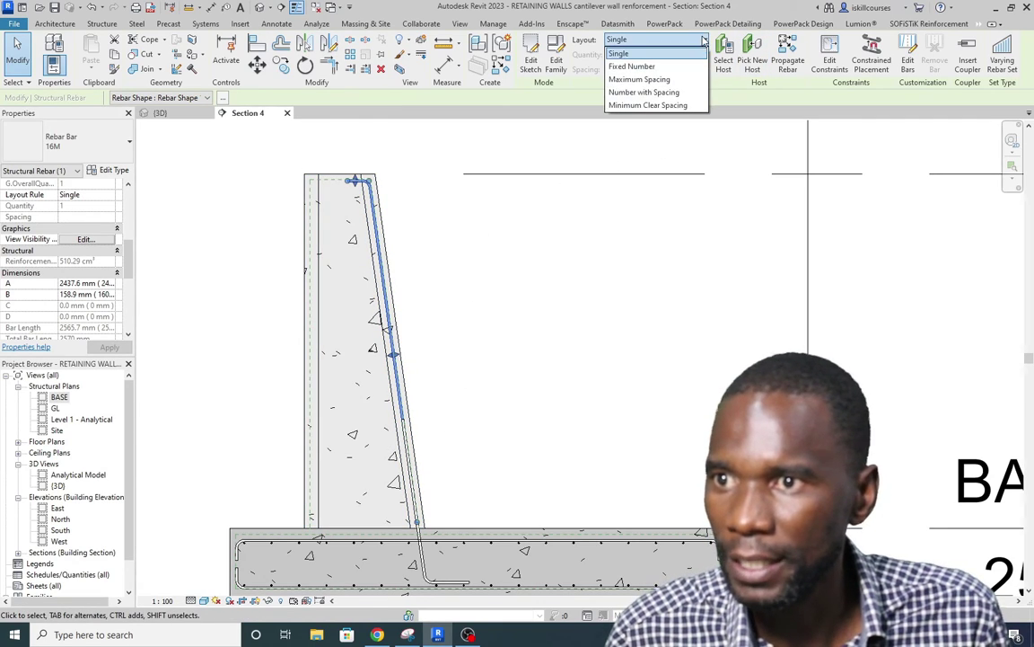
{"action": "left_click", "coordinate": [640, 79]}
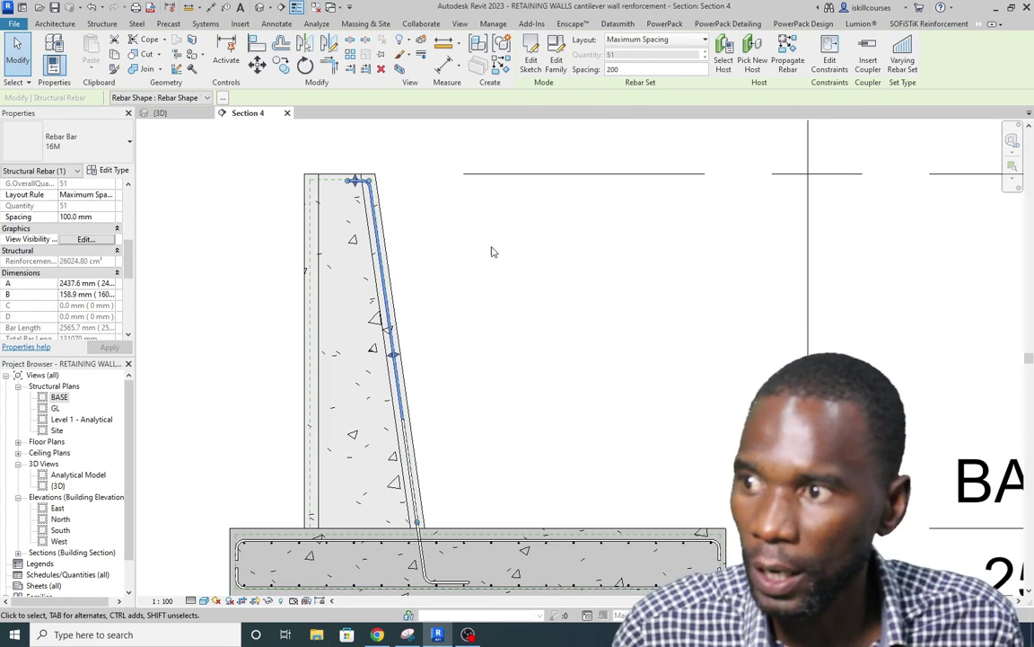
{"action": "left_click", "coordinate": [445, 279]}
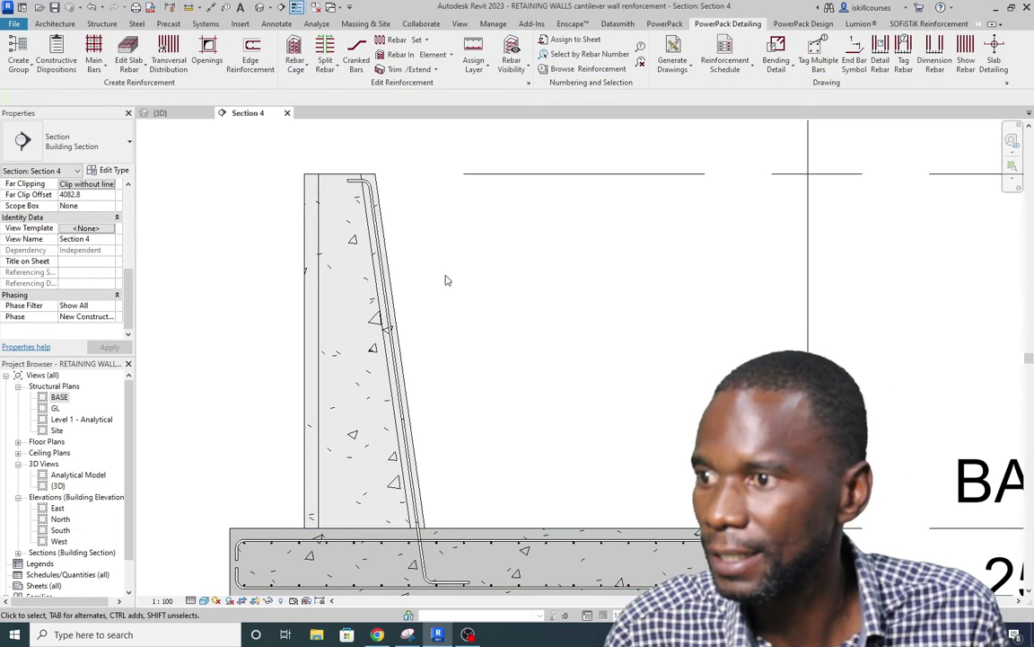
Step: Displace the sloping wall bar set slightly inward along Y by about 0.7, away from the starter bars, with Displace Elements
{"action": "scroll", "coordinate": [446, 280], "scroll_direction": "down", "scroll_amount": 1}
{"action": "scroll", "coordinate": [431, 284], "scroll_direction": "up", "scroll_amount": 2}
{"action": "scroll", "coordinate": [431, 284], "scroll_direction": "down", "scroll_amount": 2}
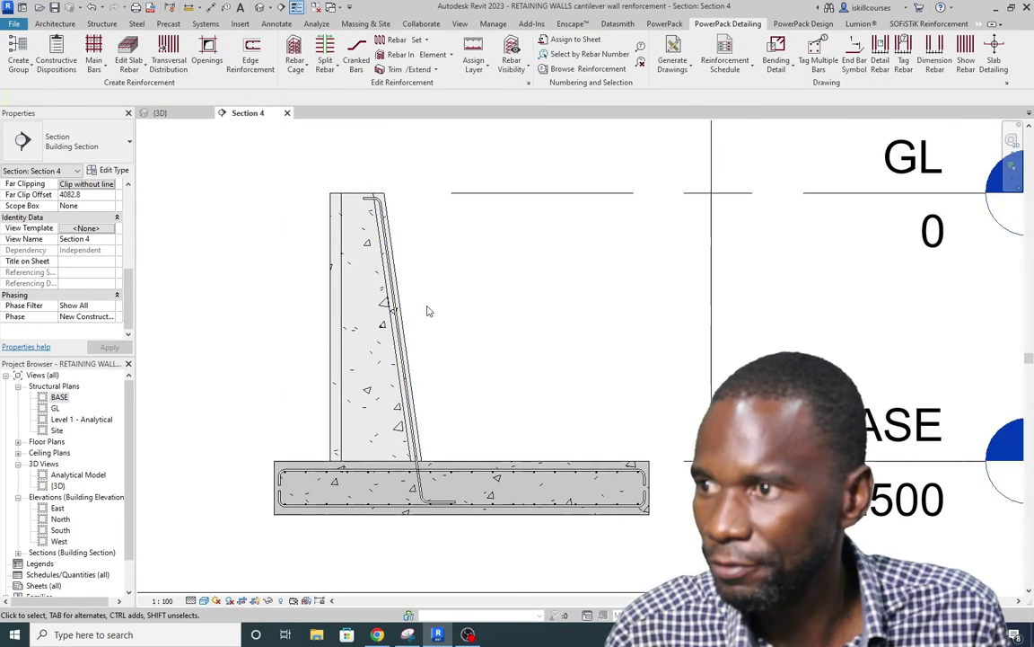
{"action": "scroll", "coordinate": [364, 413], "scroll_direction": "up", "scroll_amount": 3}
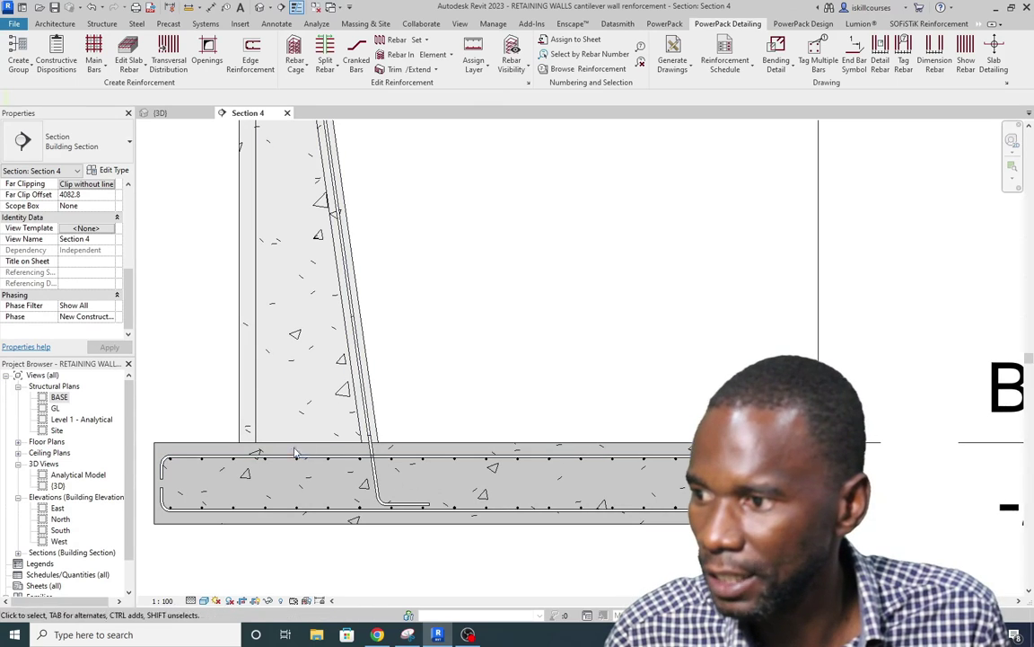
{"action": "scroll", "coordinate": [395, 424], "scroll_direction": "down", "scroll_amount": 1}
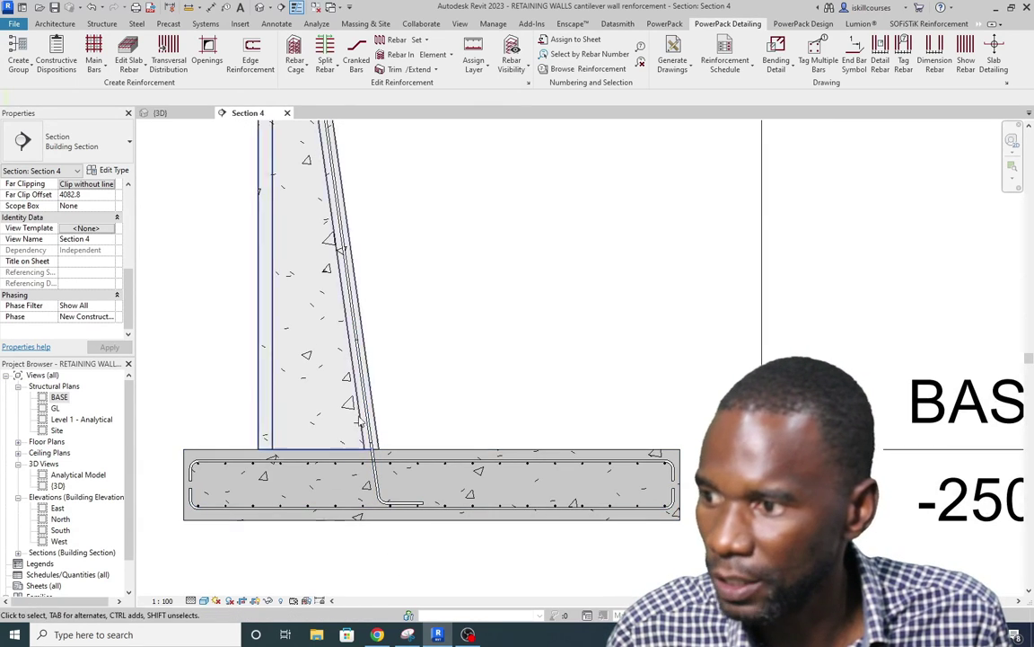
{"action": "scroll", "coordinate": [358, 249], "scroll_direction": "up", "scroll_amount": 2}
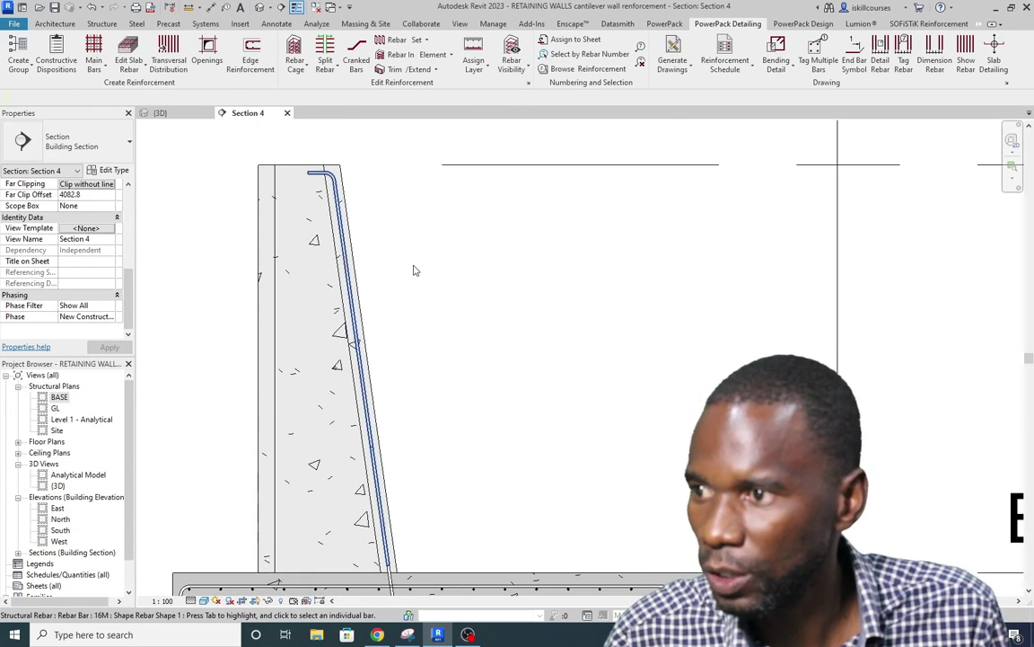
{"action": "left_click", "coordinate": [345, 270]}
{"action": "scroll", "coordinate": [377, 359], "scroll_direction": "down", "scroll_amount": 1}
{"action": "scroll", "coordinate": [382, 452], "scroll_direction": "up", "scroll_amount": 2}
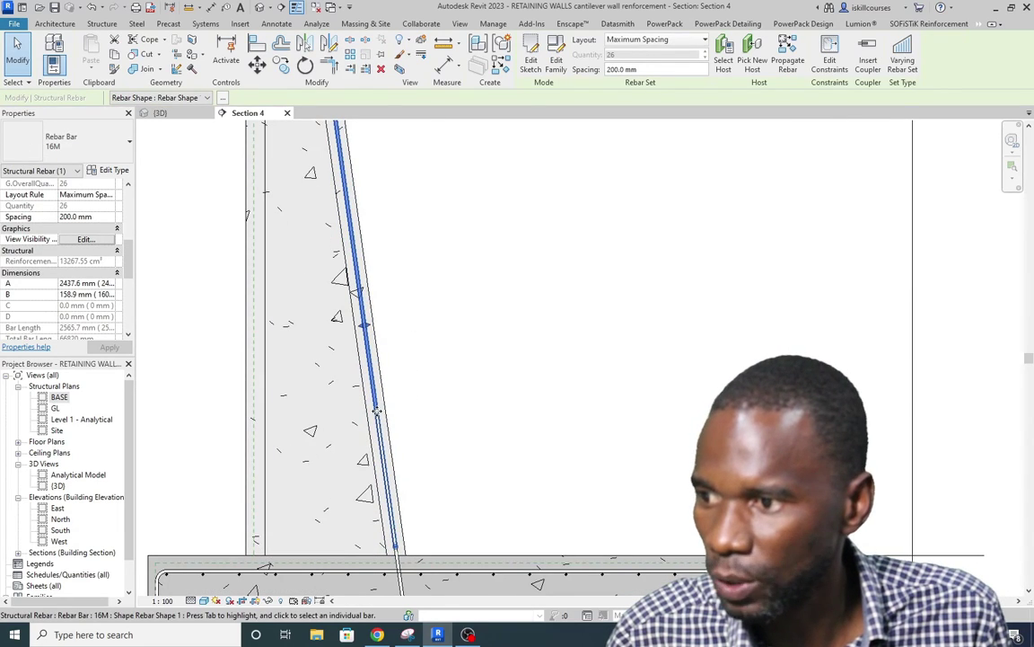
{"action": "scroll", "coordinate": [382, 442], "scroll_direction": "down", "scroll_amount": 2}
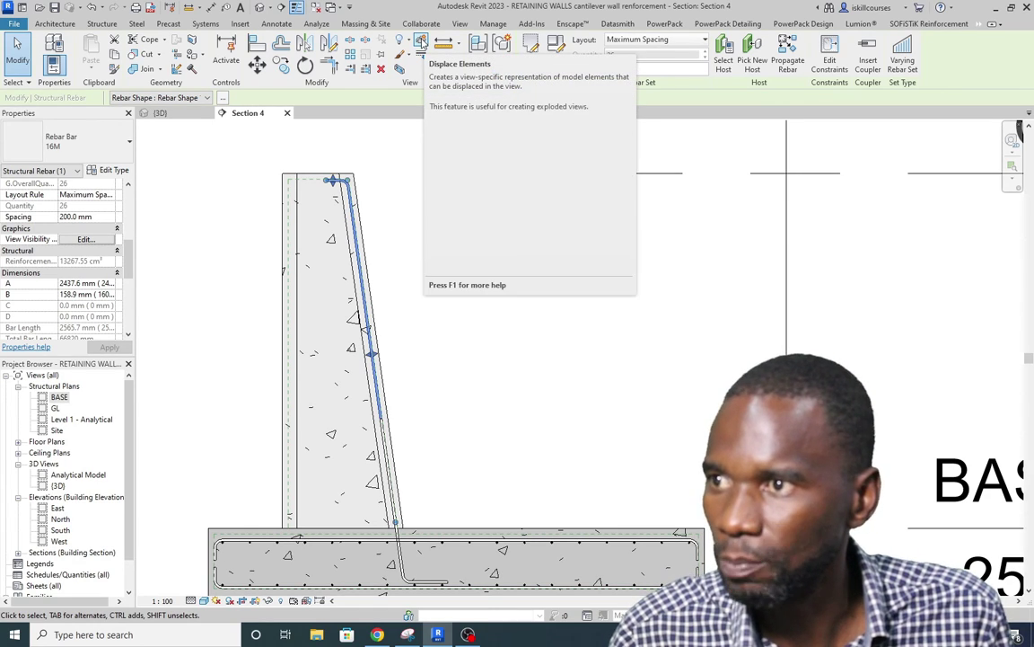
{"action": "left_click", "coordinate": [421, 43]}
{"action": "scroll", "coordinate": [339, 367], "scroll_direction": "up", "scroll_amount": 2}
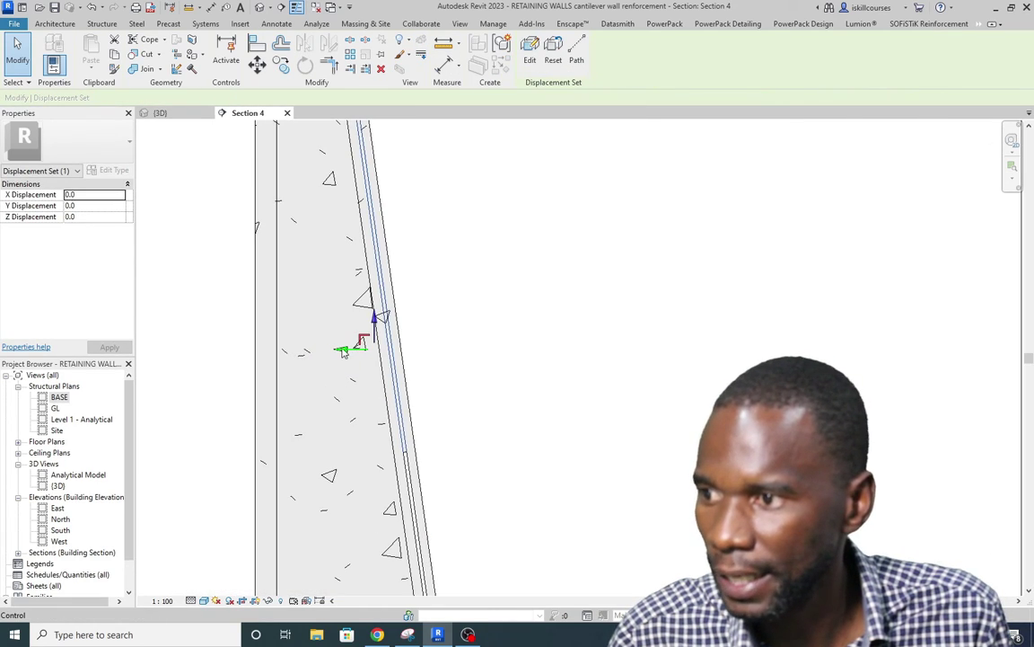
{"action": "left_click_drag", "start_coordinate": [342, 351], "coordinate": [337, 349]}
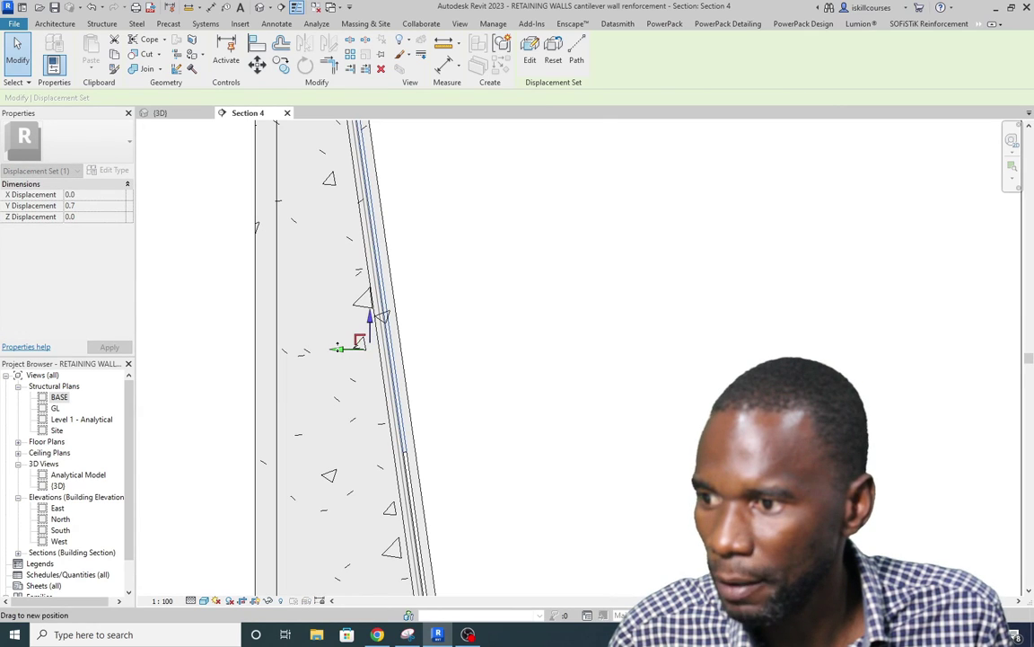
{"action": "left_click", "coordinate": [456, 397]}
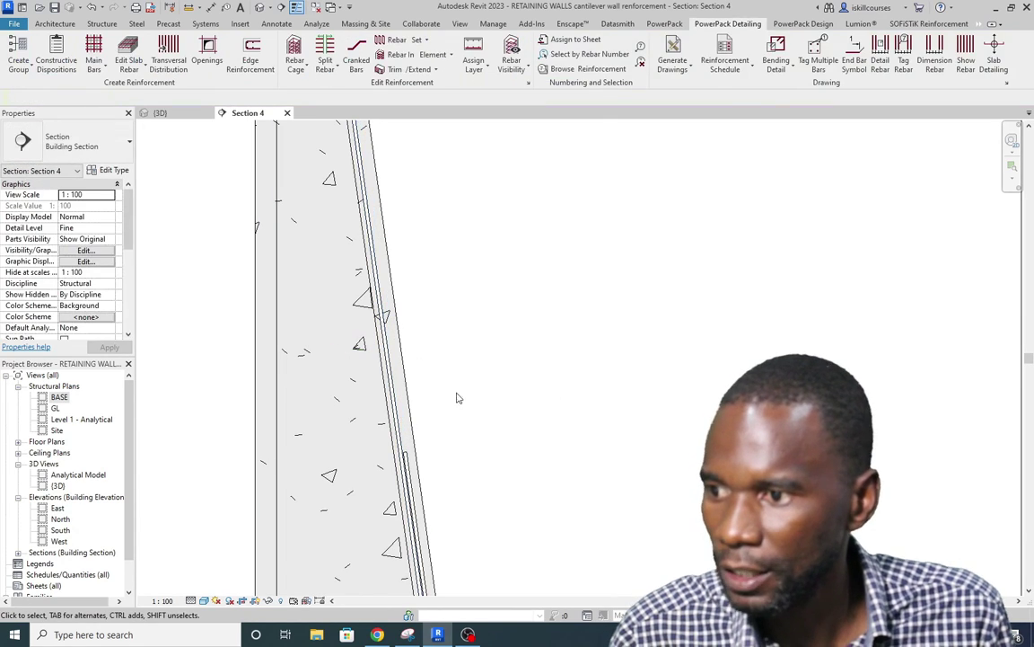
Step: Examine the lap between the displaced wall bars and the starter bars, down to the footing mesh
{"action": "scroll", "coordinate": [455, 397], "scroll_direction": "down", "scroll_amount": 3}
{"action": "scroll", "coordinate": [422, 485], "scroll_direction": "up", "scroll_amount": 3}
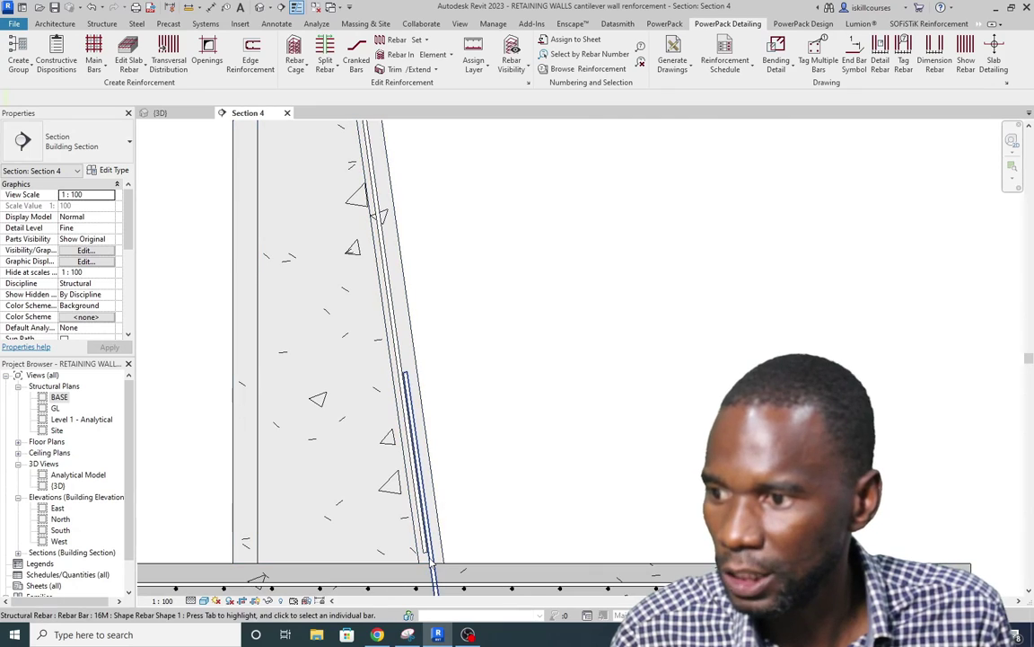
{"action": "scroll", "coordinate": [440, 477], "scroll_direction": "up", "scroll_amount": 2}
{"action": "scroll", "coordinate": [216, 288], "scroll_direction": "down", "scroll_amount": 1}
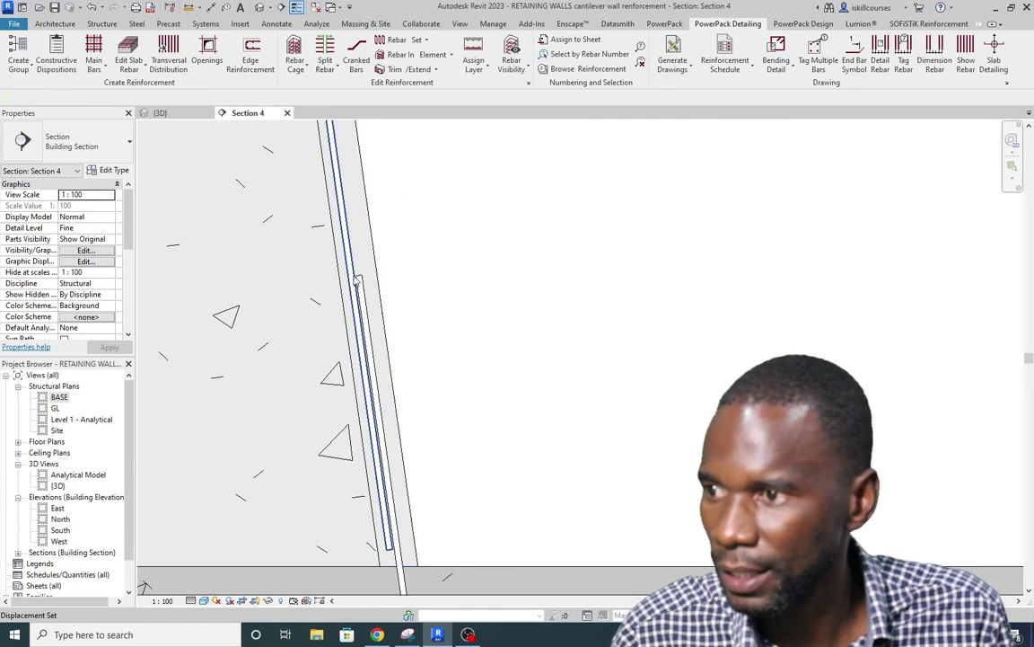
{"action": "scroll", "coordinate": [354, 356], "scroll_direction": "down", "scroll_amount": 2}
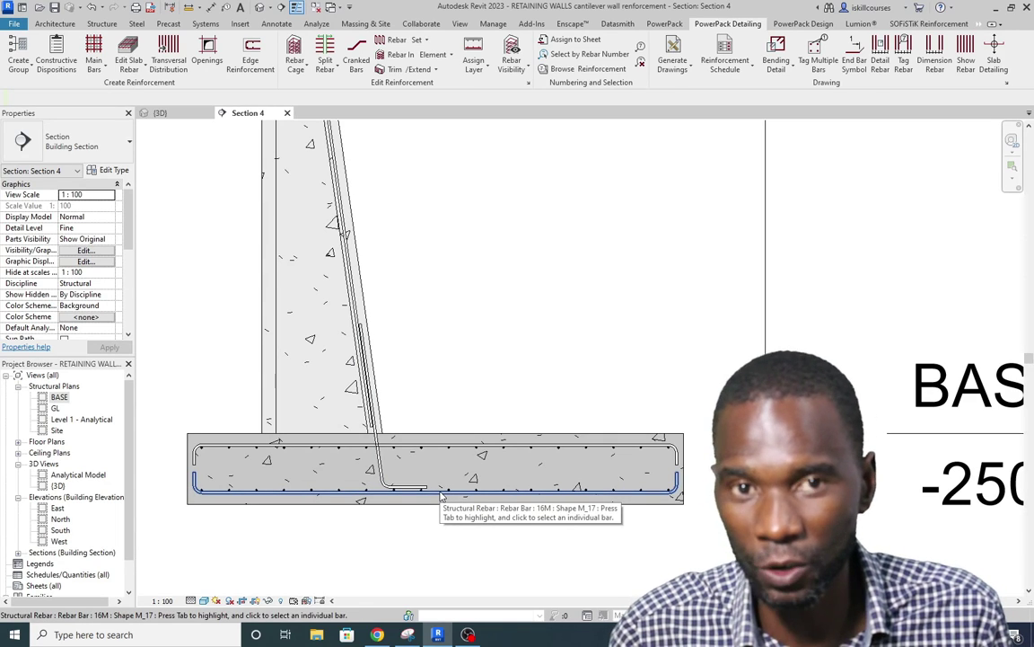
{"action": "scroll", "coordinate": [431, 485], "scroll_direction": "up", "scroll_amount": 1}
{"action": "scroll", "coordinate": [386, 404], "scroll_direction": "down", "scroll_amount": 2}
{"action": "scroll", "coordinate": [379, 394], "scroll_direction": "up", "scroll_amount": 1}
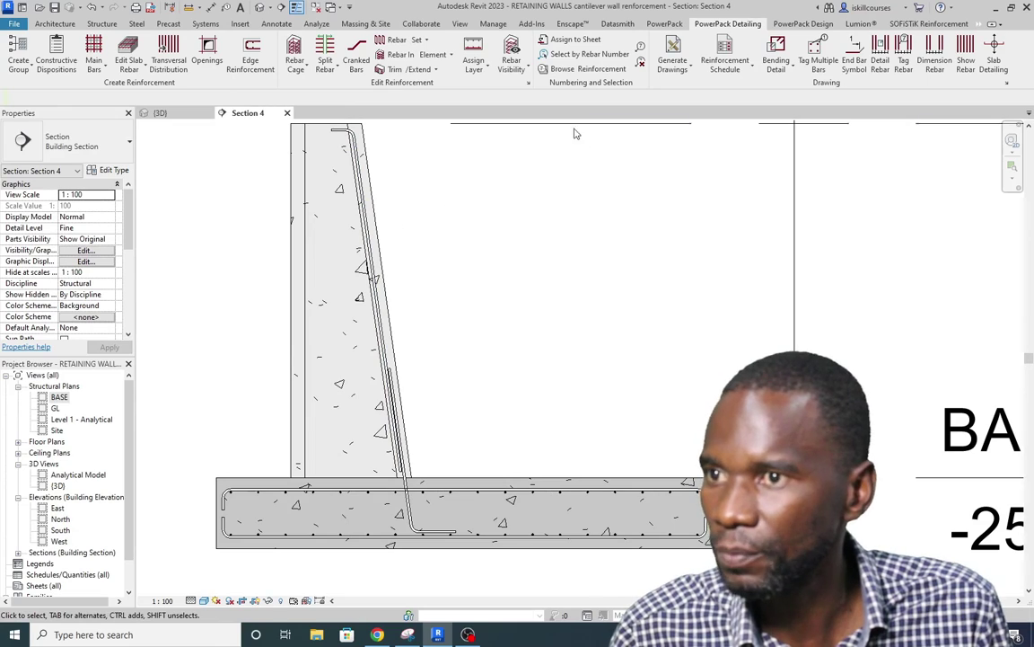
Step: Sketch a vertical 16M starter bar line hosted in the wall, along the vertical face's cover line, from the footing's bottom mesh into the stem
{"action": "left_click", "coordinate": [382, 227]}
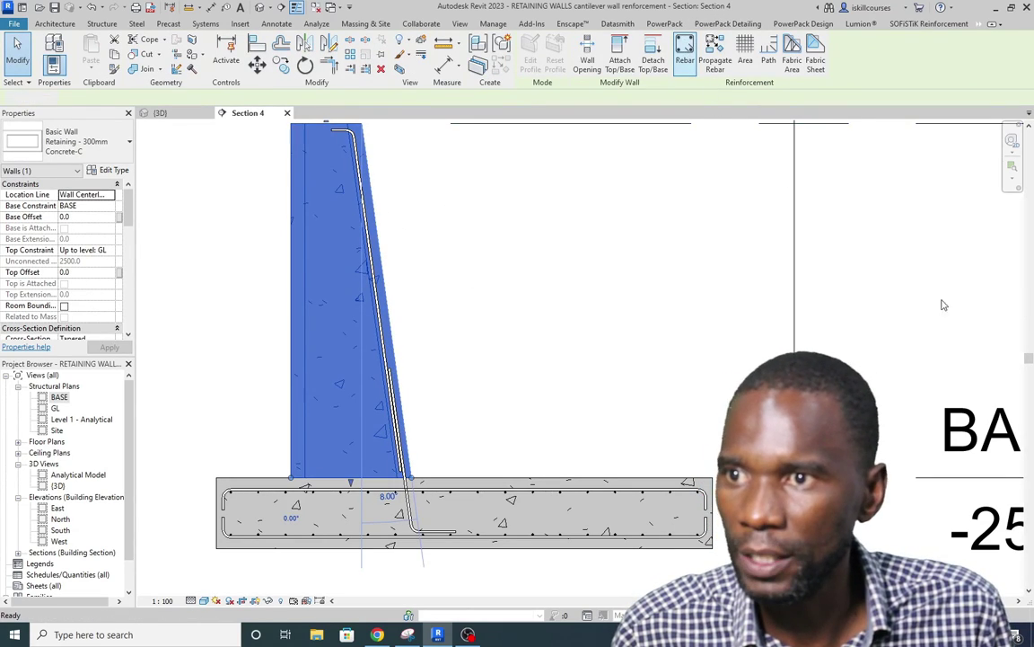
{"action": "key", "text": "r"}
{"action": "key", "text": "b"}
{"action": "scroll", "coordinate": [974, 306], "scroll_direction": "up", "scroll_amount": 6}
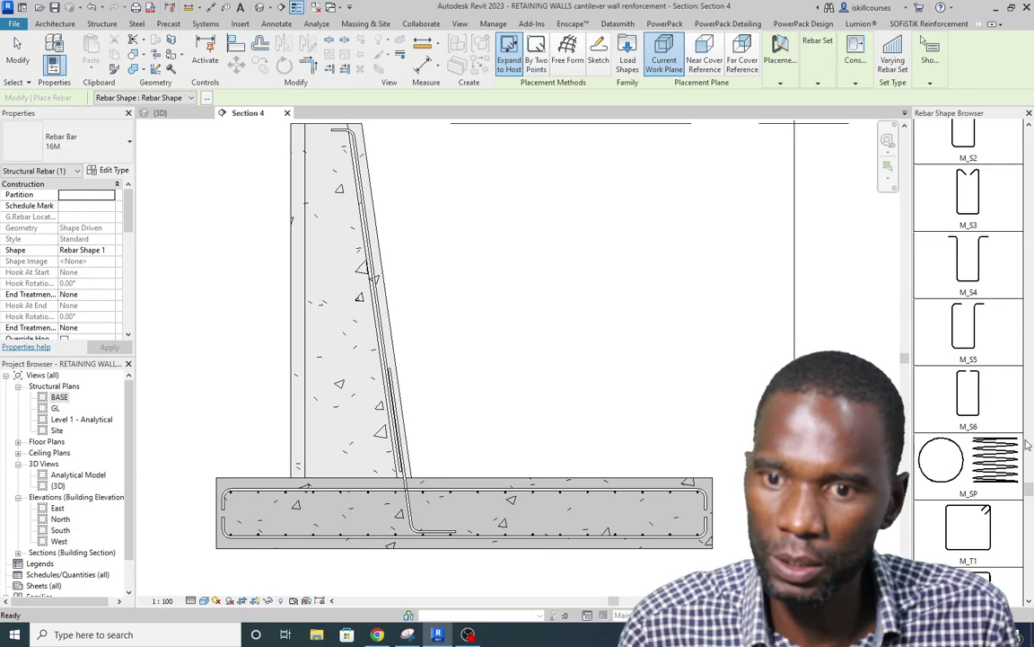
{"action": "left_click_drag", "start_coordinate": [1030, 492], "coordinate": [1030, 135]}
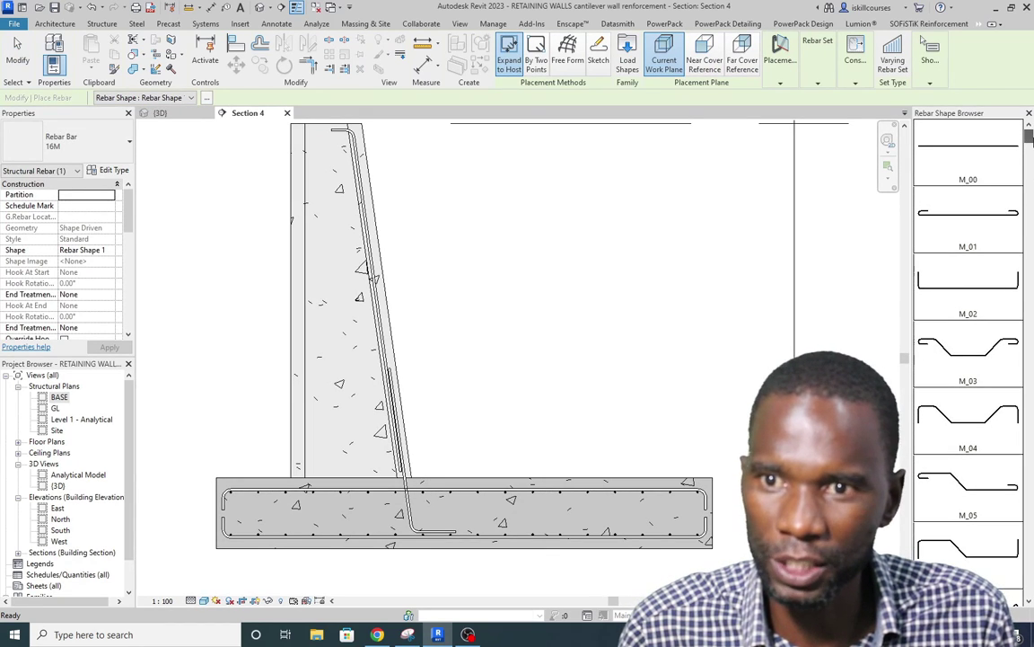
{"action": "left_click", "coordinate": [965, 170]}
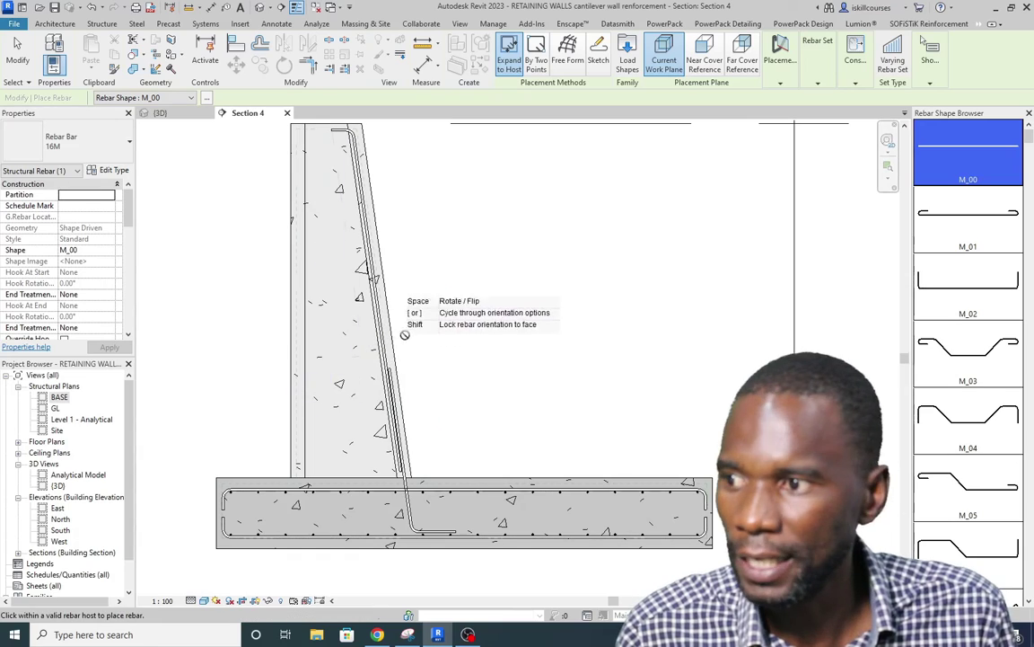
{"action": "left_click", "coordinate": [598, 54]}
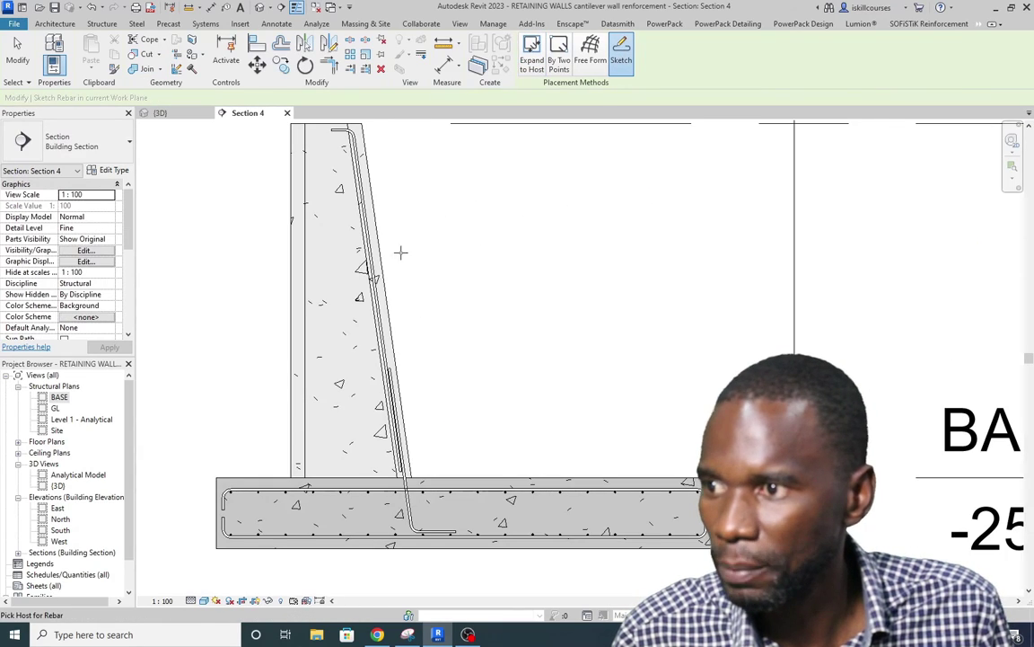
{"action": "left_click", "coordinate": [384, 262]}
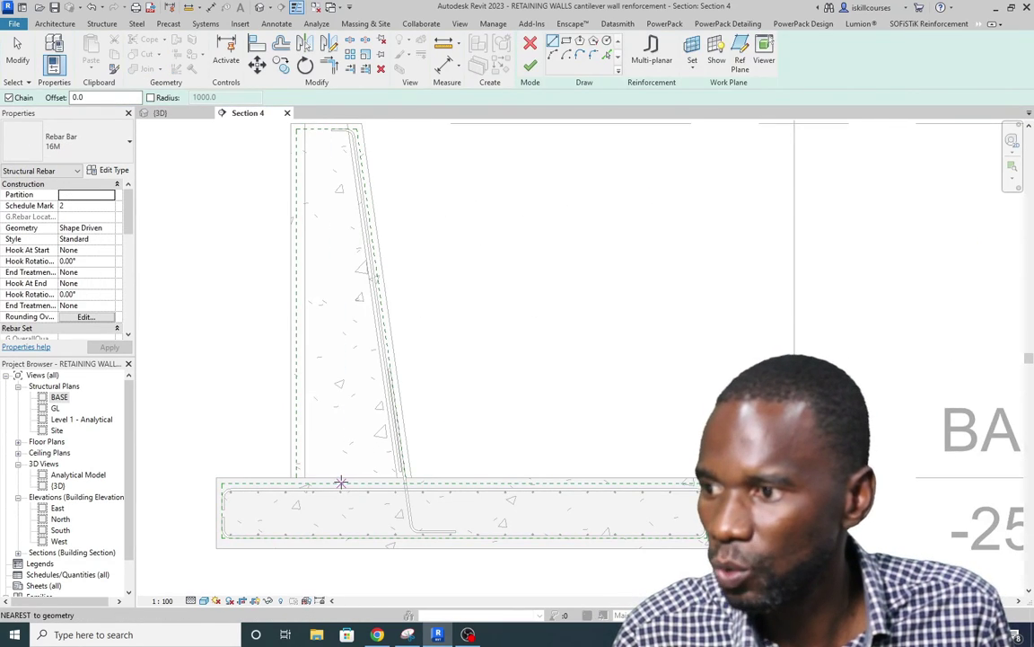
{"action": "scroll", "coordinate": [298, 504], "scroll_direction": "up", "scroll_amount": 5}
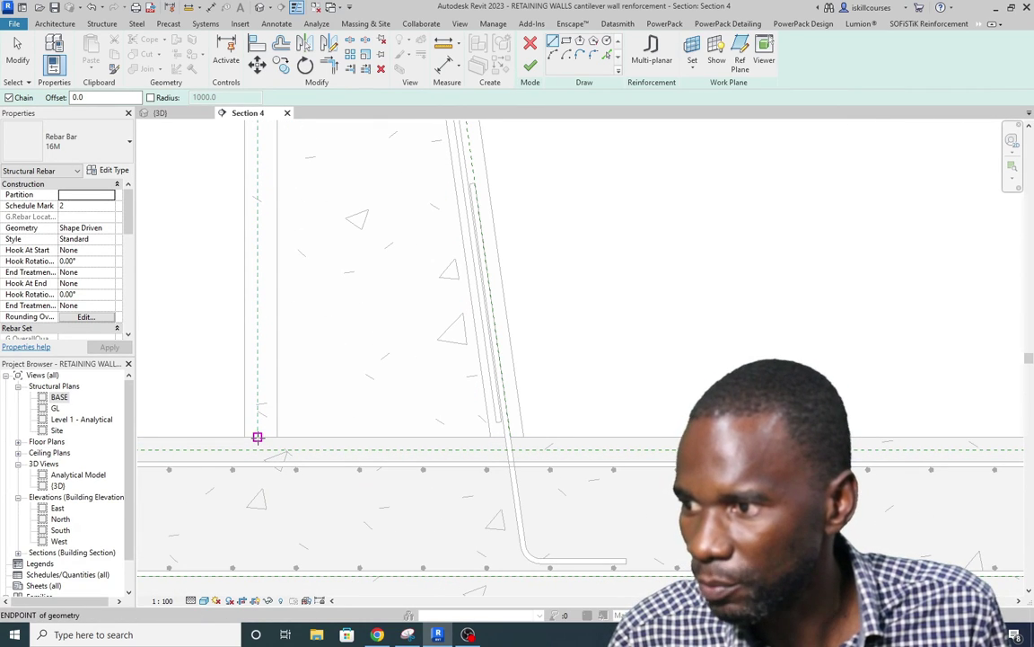
{"action": "left_click", "coordinate": [255, 558]}
{"action": "scroll", "coordinate": [320, 512], "scroll_direction": "down", "scroll_amount": 2}
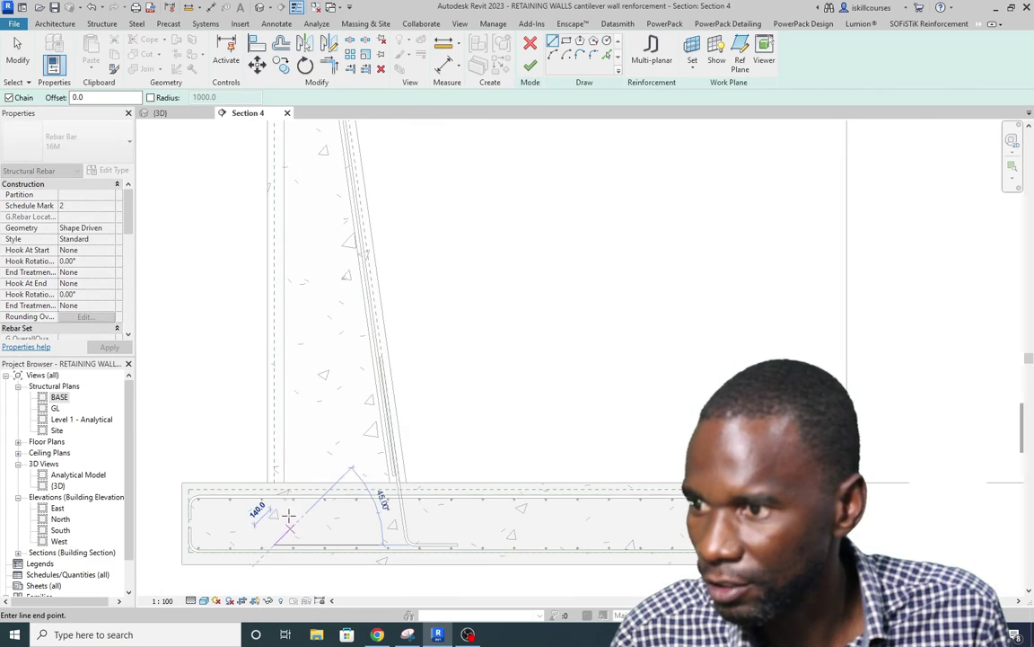
{"action": "left_click", "coordinate": [274, 359]}
{"action": "right_click", "coordinate": [330, 326]}
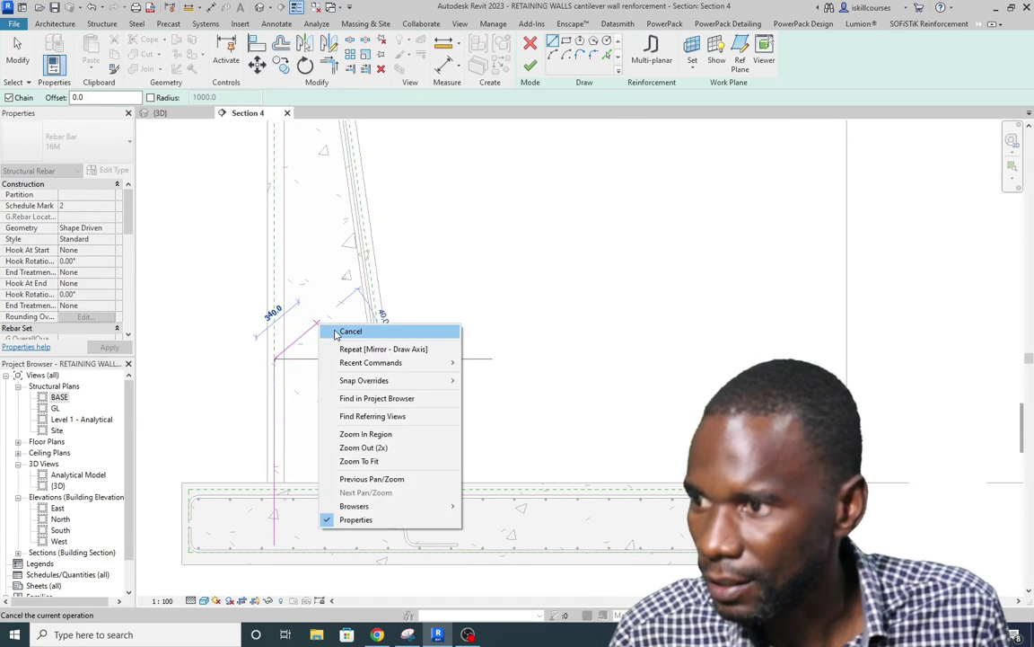
{"action": "left_click", "coordinate": [347, 331]}
Step: Add a horizontal leg about 440 mm long at the vertical line's foot, towards the footing's nearer edge, and finish the starter bar sketch
{"action": "left_click", "coordinate": [274, 545]}
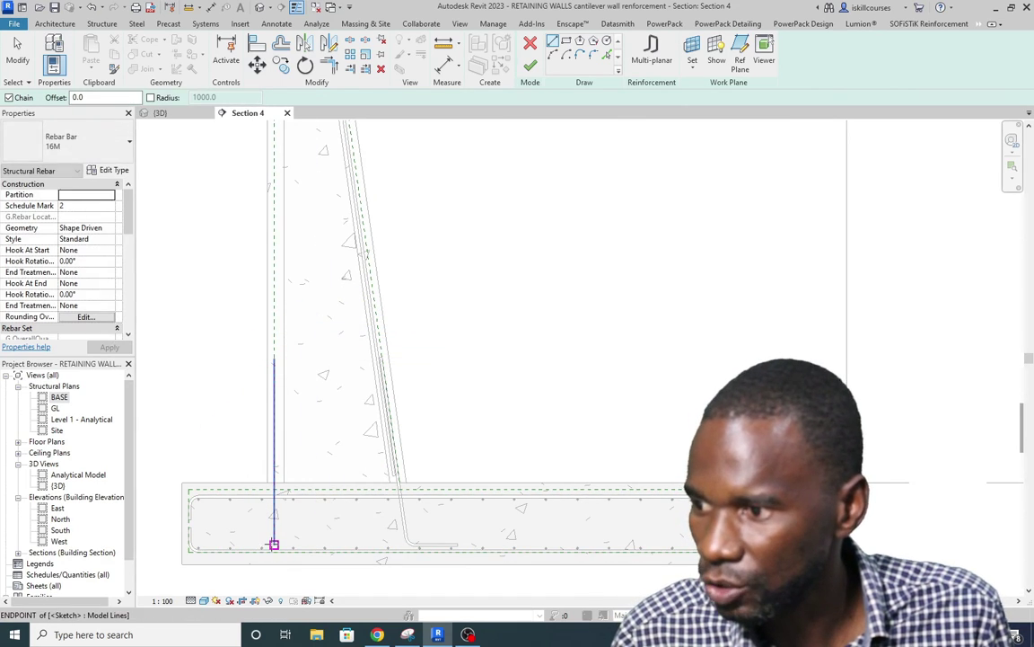
{"action": "left_click", "coordinate": [201, 544]}
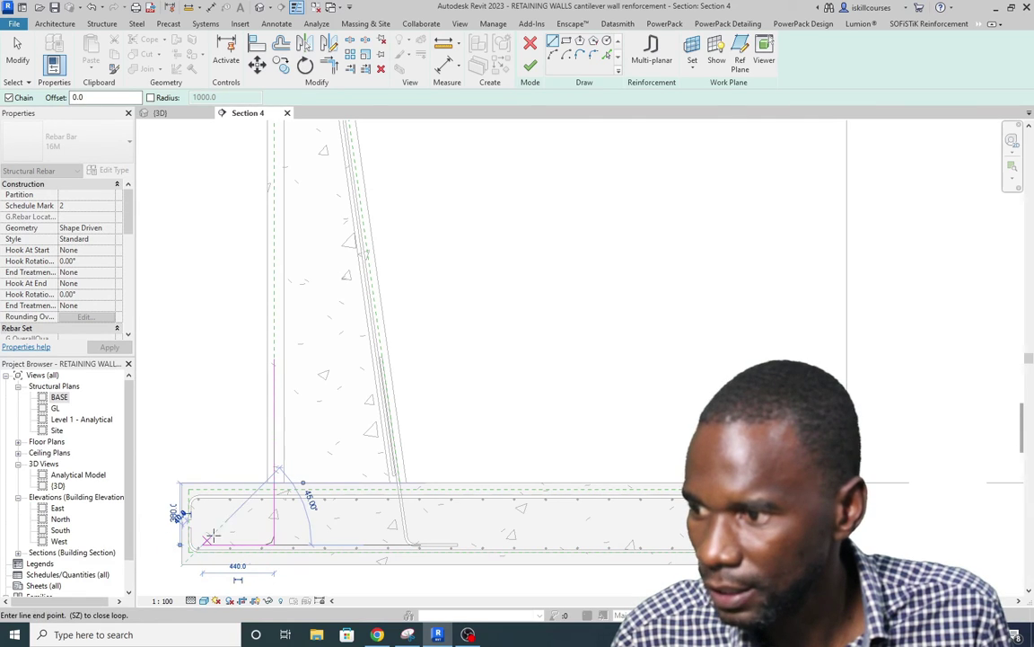
{"action": "right_click", "coordinate": [224, 393]}
{"action": "left_click", "coordinate": [254, 396]}
{"action": "scroll", "coordinate": [293, 428], "scroll_direction": "down", "scroll_amount": 4}
{"action": "scroll", "coordinate": [431, 171], "scroll_direction": "up", "scroll_amount": 2}
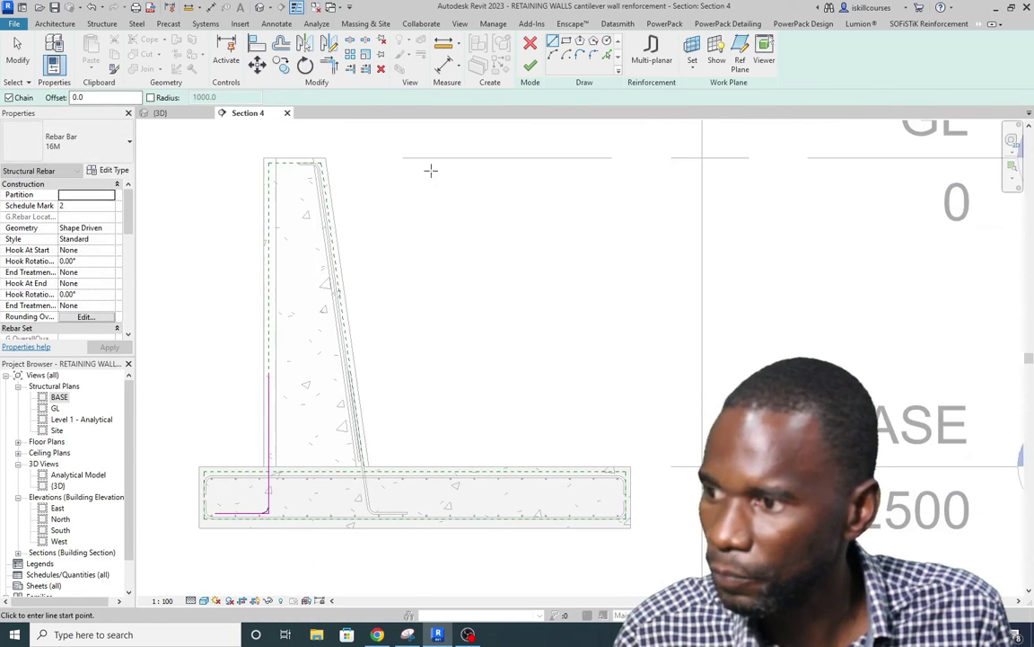
{"action": "left_click", "coordinate": [531, 66]}
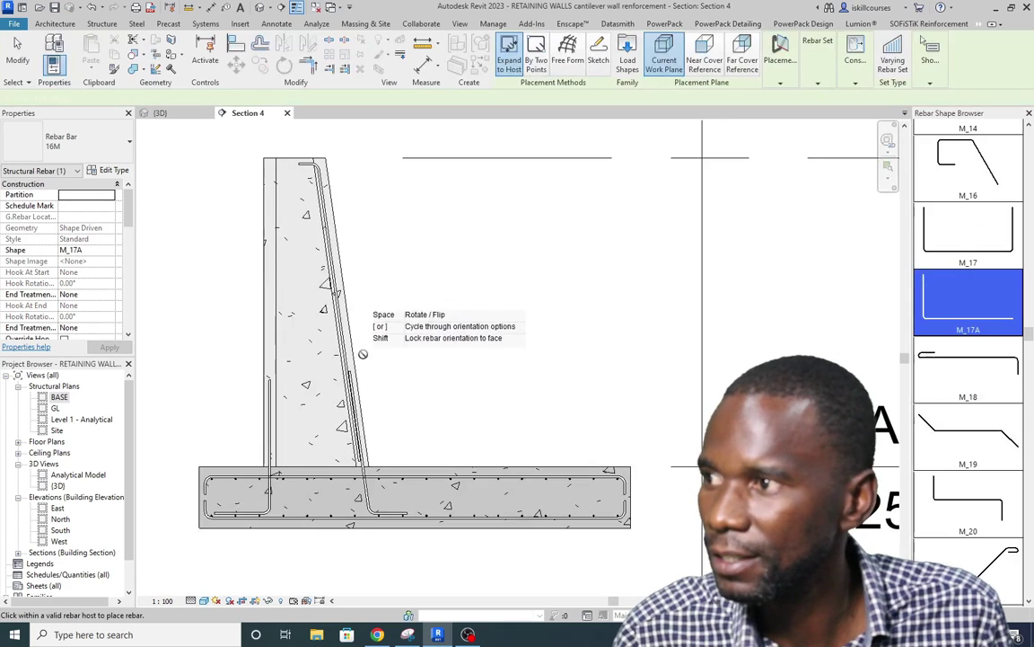
Step: Distribute the new L-shaped starter bar on the wall's vertical face with a Maximum Spacing layout at 200 mm
{"action": "scroll", "coordinate": [290, 305], "scroll_direction": "up", "scroll_amount": 2}
{"action": "right_click", "coordinate": [224, 206]}
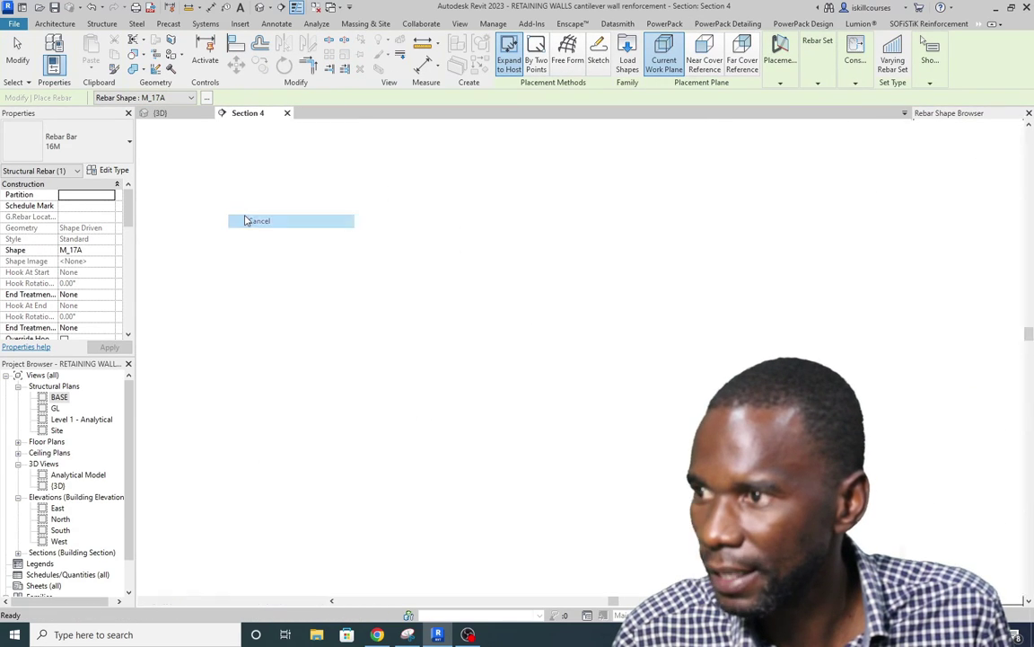
{"action": "left_click", "coordinate": [246, 211]}
{"action": "left_click", "coordinate": [270, 381]}
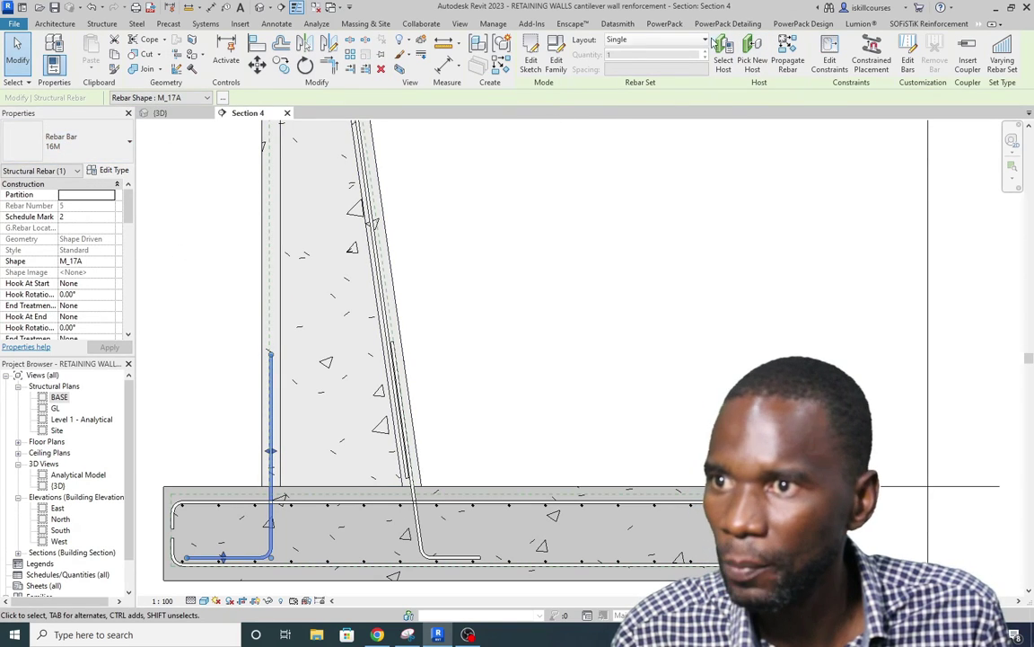
{"action": "left_click", "coordinate": [705, 41]}
{"action": "left_click", "coordinate": [628, 78]}
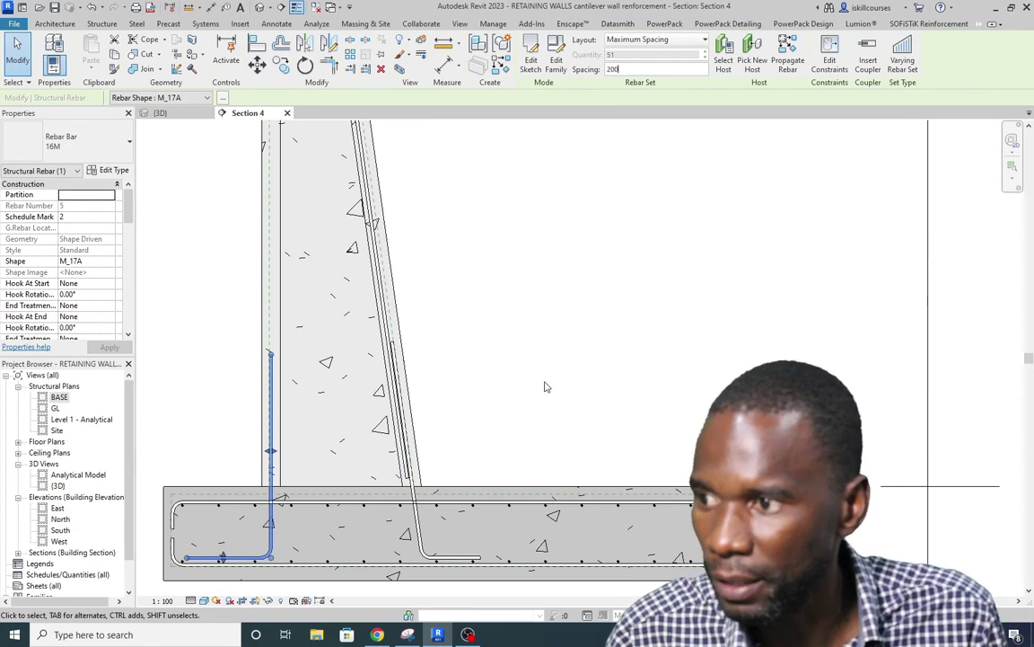
{"action": "left_click", "coordinate": [467, 341]}
{"action": "scroll", "coordinate": [404, 341], "scroll_direction": "down", "scroll_amount": 3}
{"action": "scroll", "coordinate": [300, 346], "scroll_direction": "up", "scroll_amount": 3}
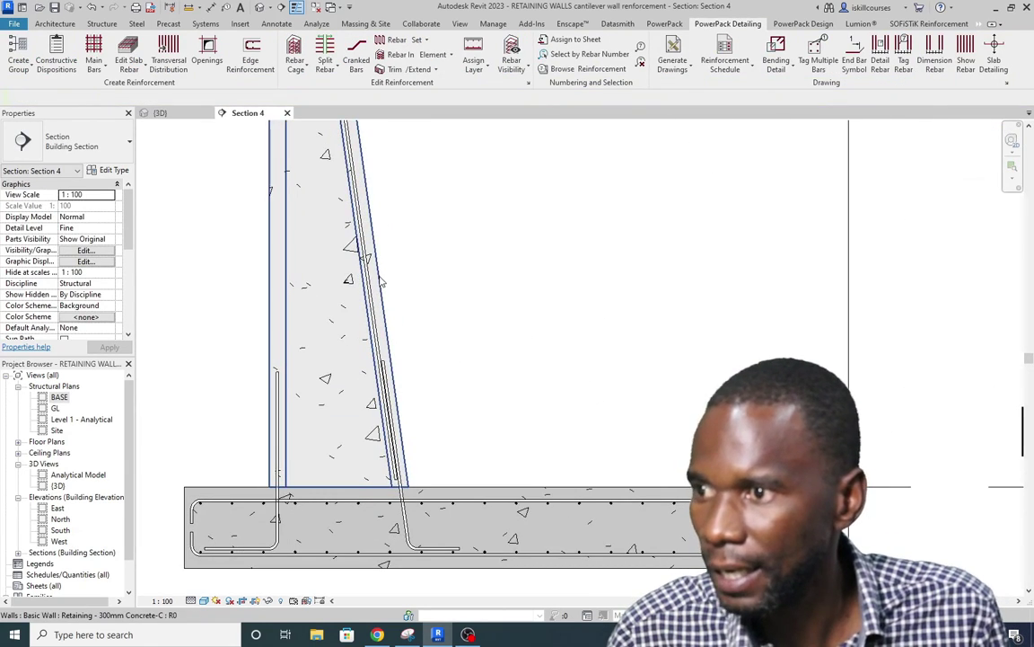
{"action": "left_click", "coordinate": [381, 282]}
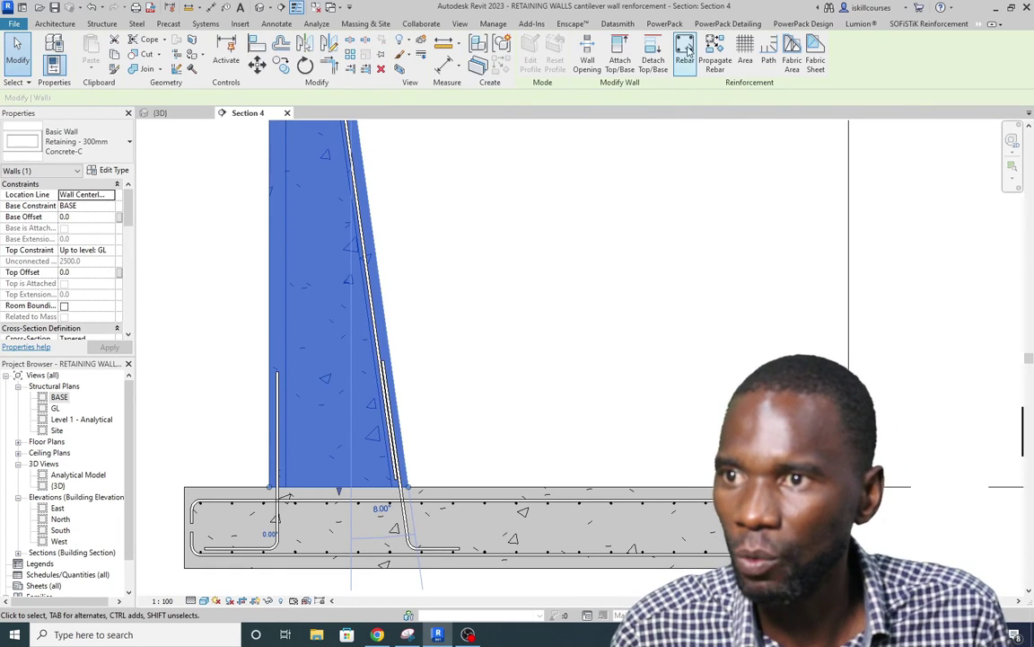
{"action": "left_click", "coordinate": [685, 53]}
{"action": "right_click", "coordinate": [482, 198]}
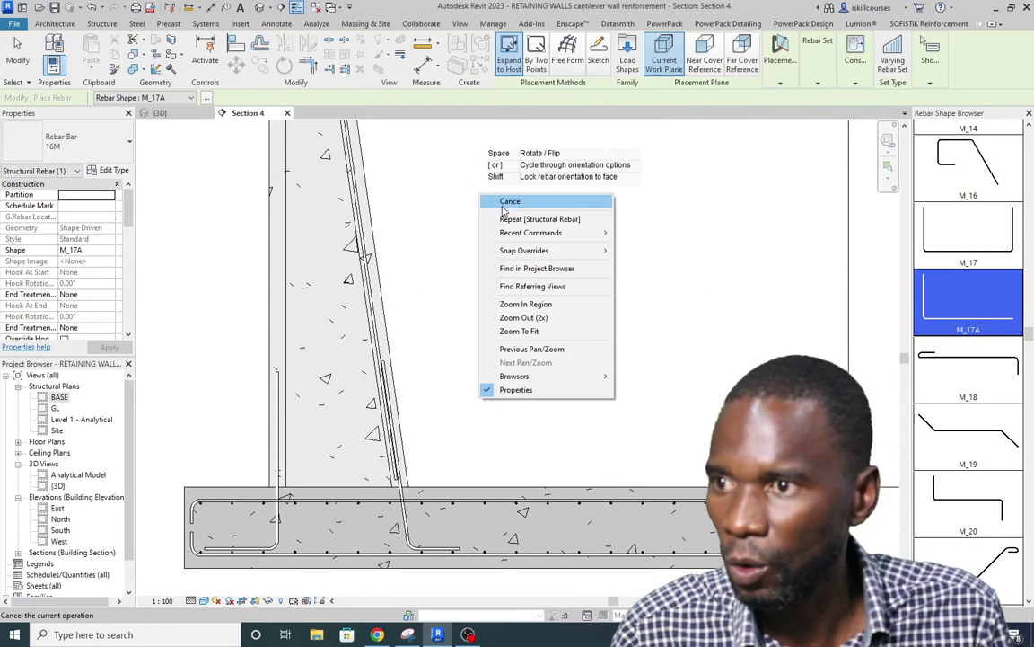
{"action": "left_click", "coordinate": [505, 203]}
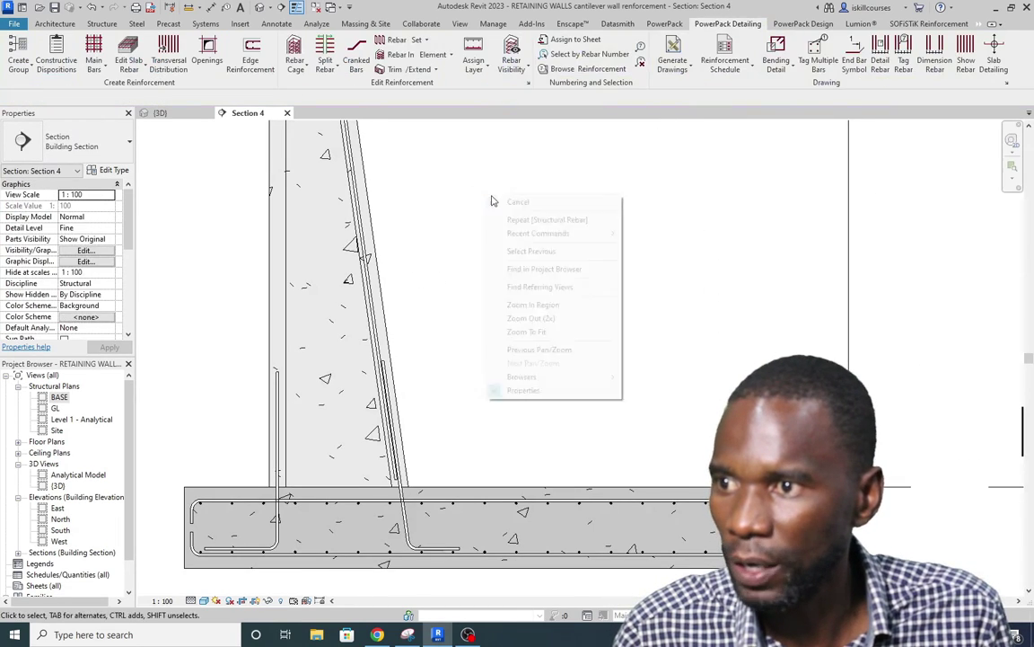
Step: Create a similar 16M rebar from an existing bar, choose shape M_00, and start sketching it with the wall as host
{"action": "left_click", "coordinate": [422, 325]}
{"action": "right_click", "coordinate": [504, 210]}
{"action": "left_click", "coordinate": [556, 375]}
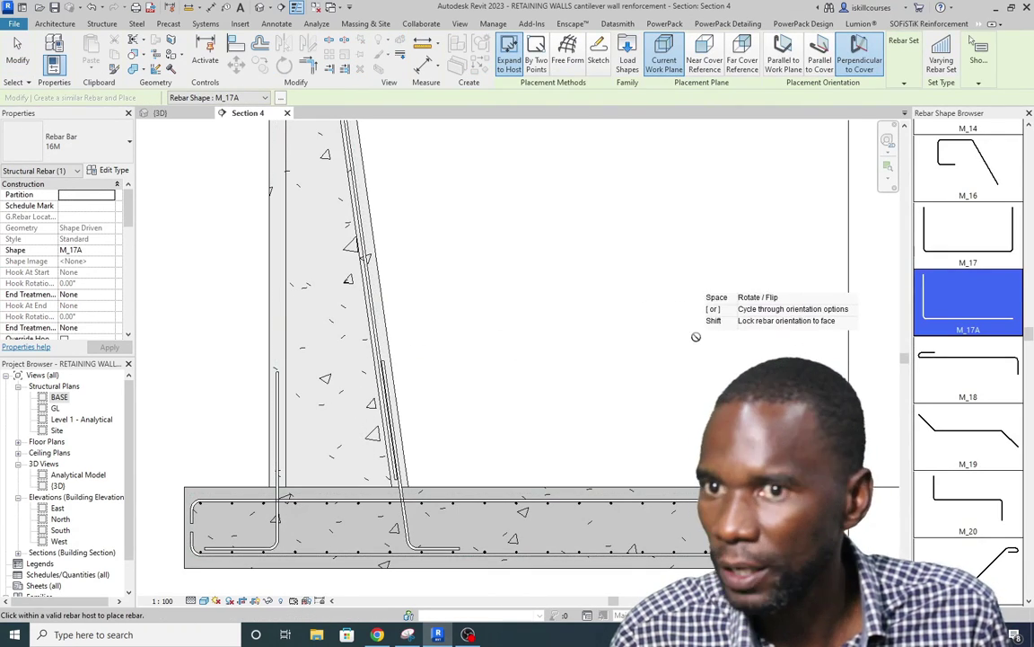
{"action": "scroll", "coordinate": [988, 297], "scroll_direction": "up", "scroll_amount": 5}
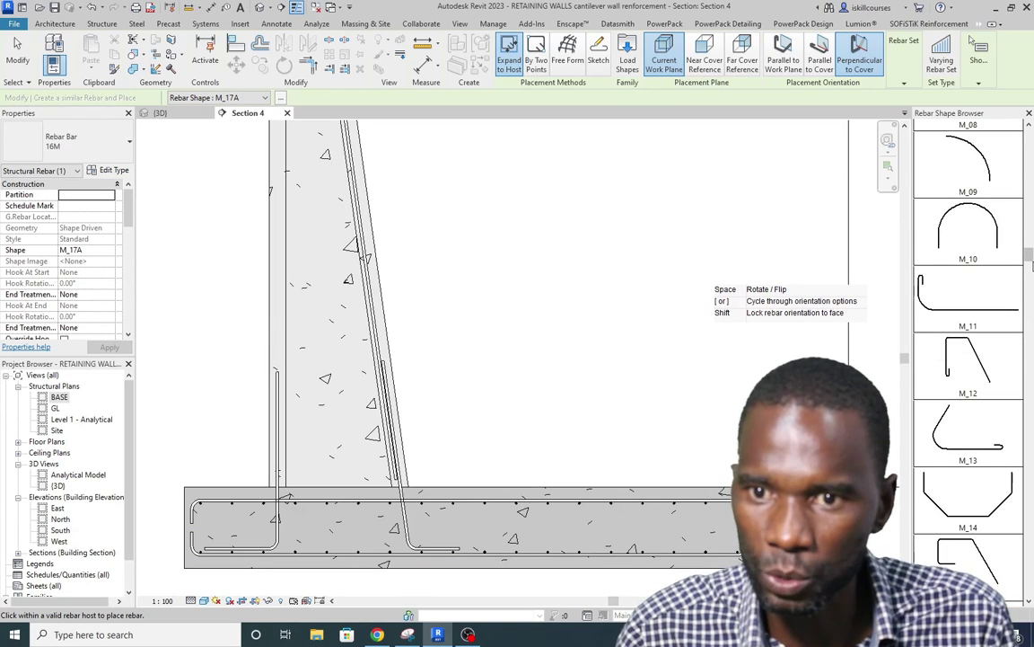
{"action": "left_click_drag", "start_coordinate": [1031, 260], "coordinate": [1030, 143]}
{"action": "left_click", "coordinate": [939, 148]}
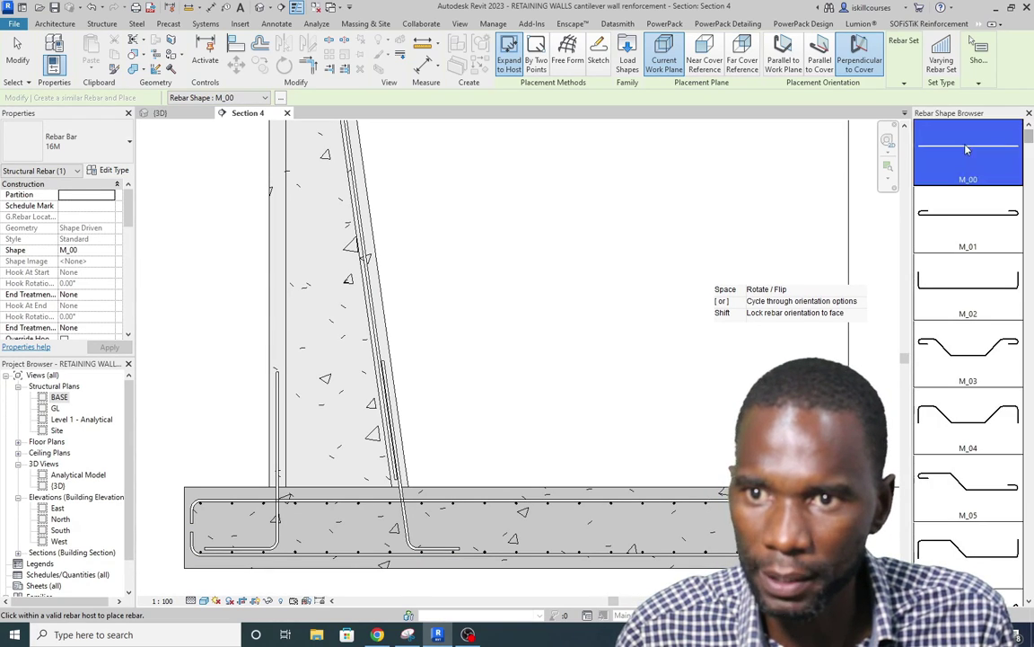
{"action": "left_click", "coordinate": [600, 52]}
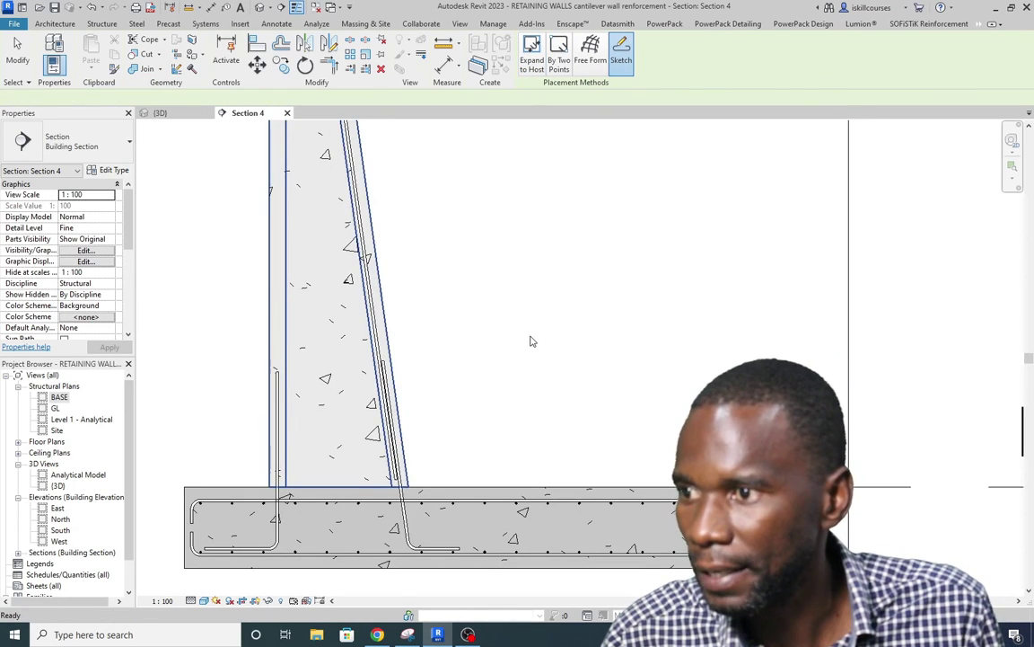
Step: Sketch the vertical wall bar line along the vertical face's cover line, from the top cover corner down to just above the footing
{"action": "scroll", "coordinate": [329, 436], "scroll_direction": "down", "scroll_amount": 2}
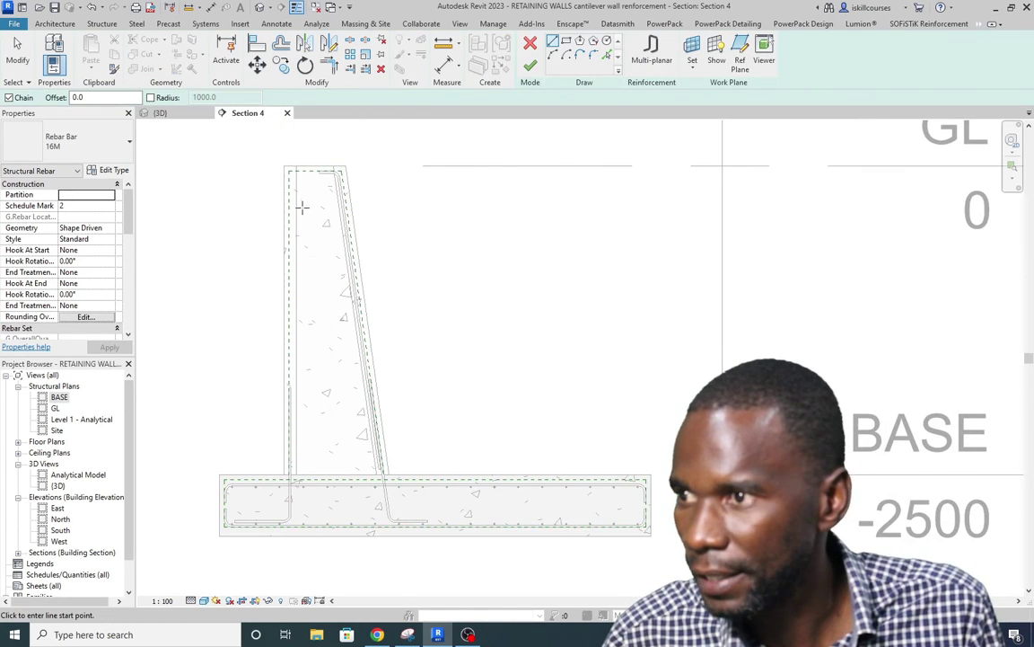
{"action": "scroll", "coordinate": [286, 171], "scroll_direction": "up", "scroll_amount": 3}
{"action": "left_click", "coordinate": [286, 167]}
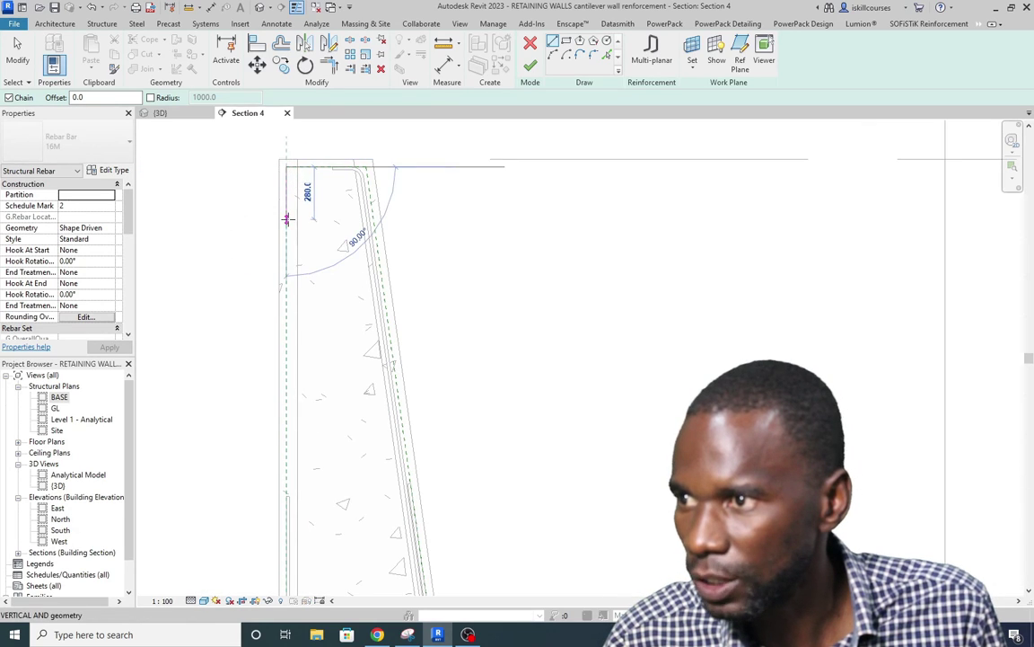
{"action": "scroll", "coordinate": [297, 287], "scroll_direction": "down", "scroll_amount": 2}
{"action": "scroll", "coordinate": [284, 449], "scroll_direction": "up", "scroll_amount": 2}
{"action": "scroll", "coordinate": [285, 477], "scroll_direction": "up", "scroll_amount": 1}
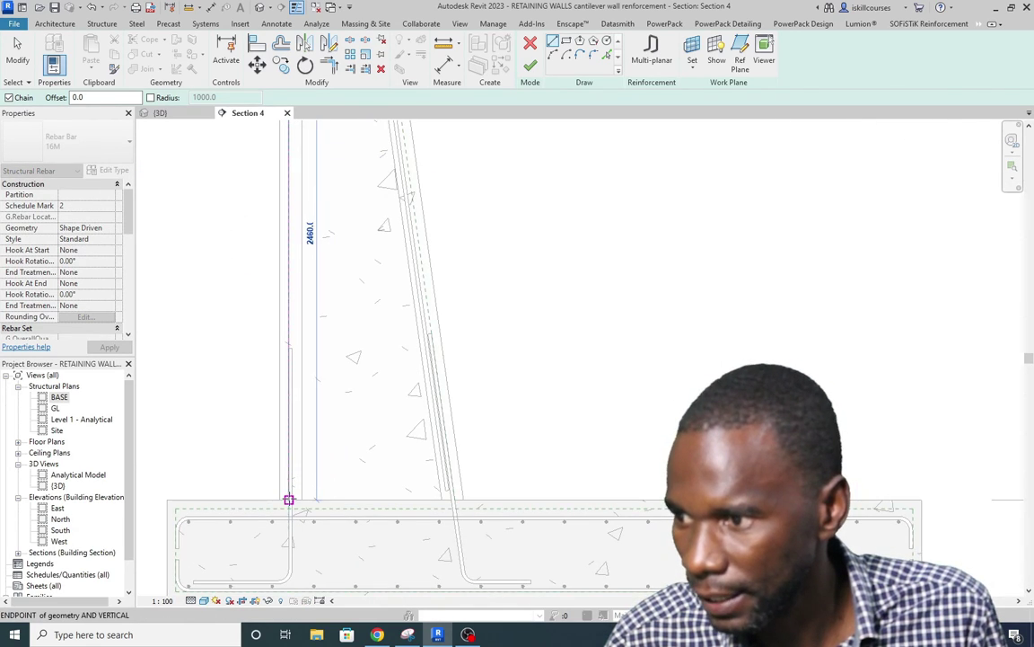
{"action": "left_click", "coordinate": [289, 490]}
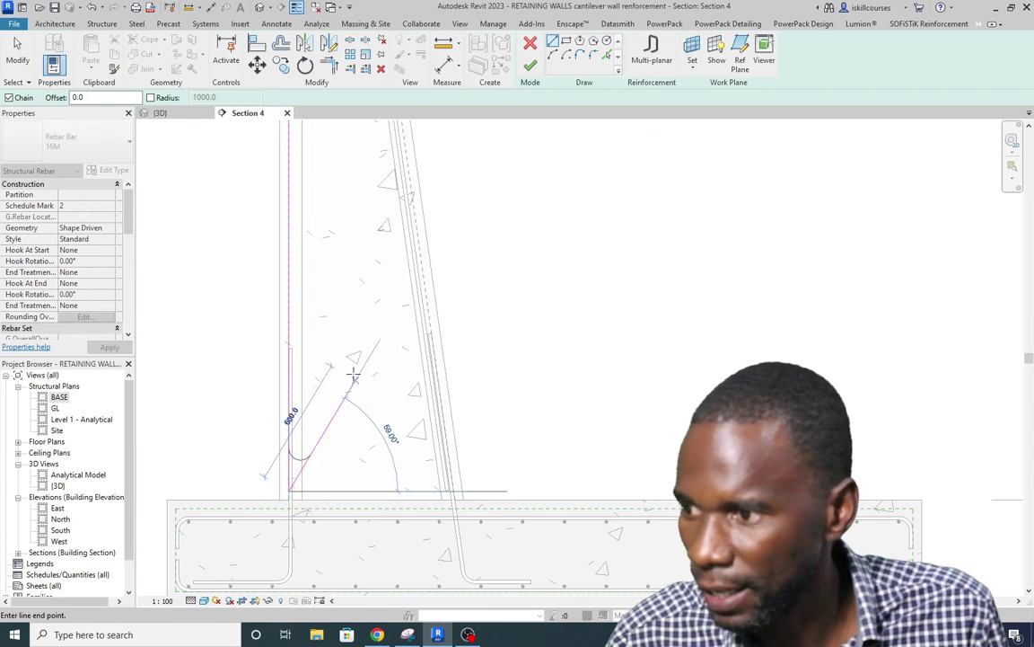
{"action": "right_click", "coordinate": [357, 363]}
{"action": "left_click", "coordinate": [381, 366]}
Step: Add a horizontal leg about 160 mm long at the bar's upper end, along the top cover line, and finish the rebar sketch
{"action": "scroll", "coordinate": [347, 470], "scroll_direction": "down", "scroll_amount": 2}
{"action": "scroll", "coordinate": [320, 148], "scroll_direction": "up", "scroll_amount": 3}
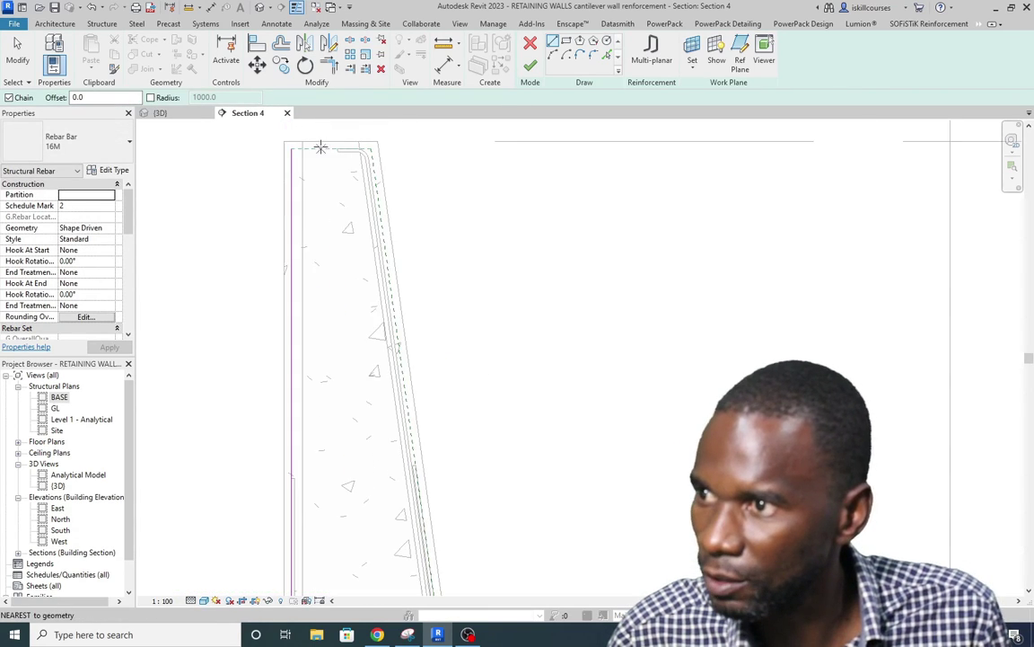
{"action": "left_click", "coordinate": [277, 150]}
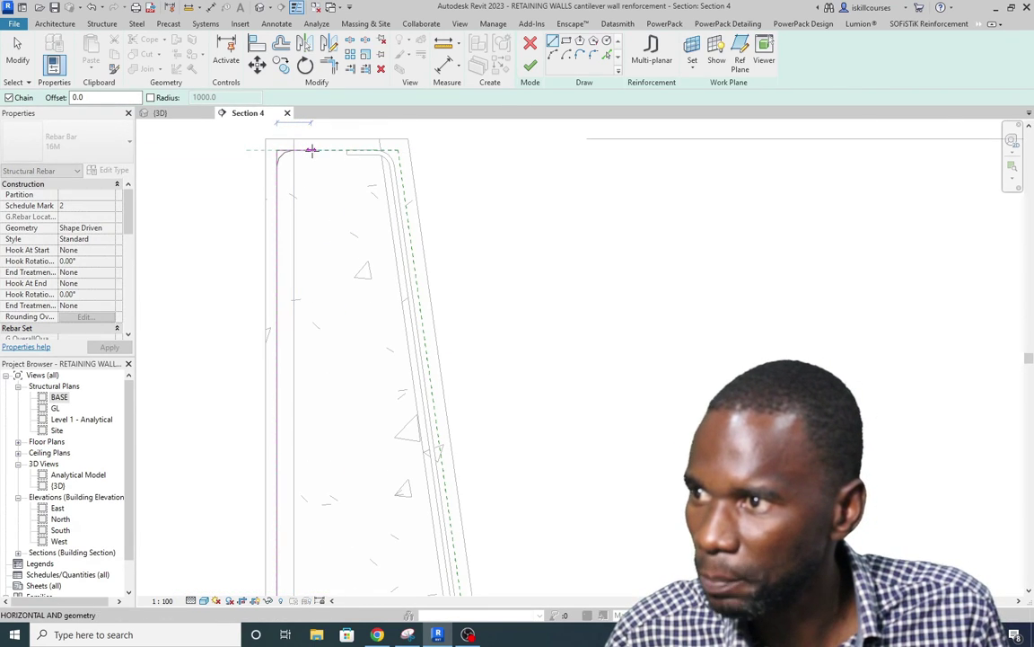
{"action": "scroll", "coordinate": [323, 160], "scroll_direction": "down", "scroll_amount": 1}
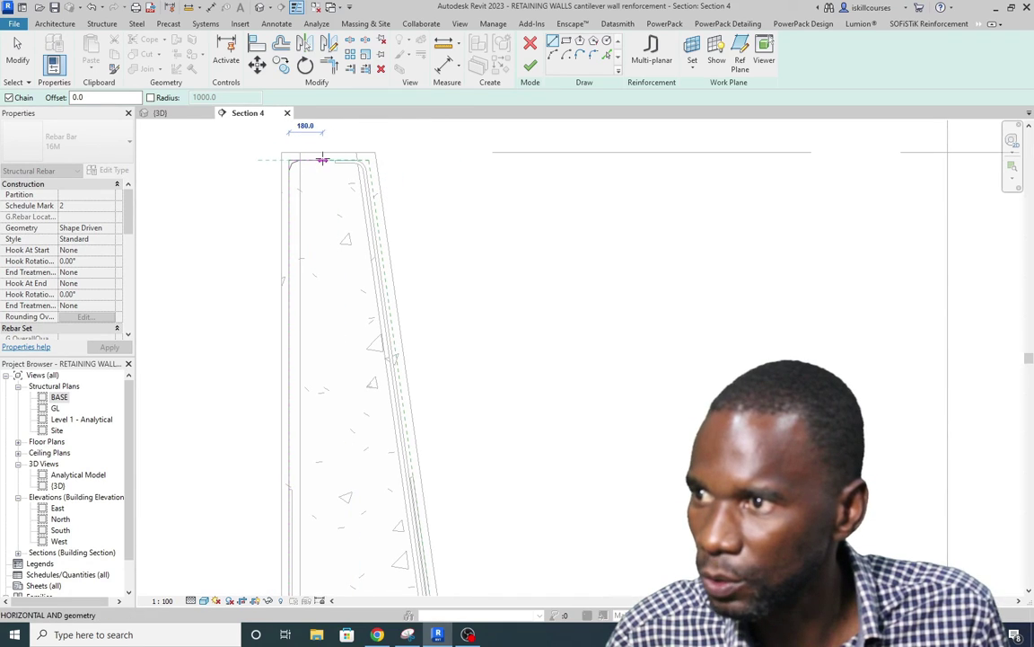
{"action": "left_click", "coordinate": [319, 159]}
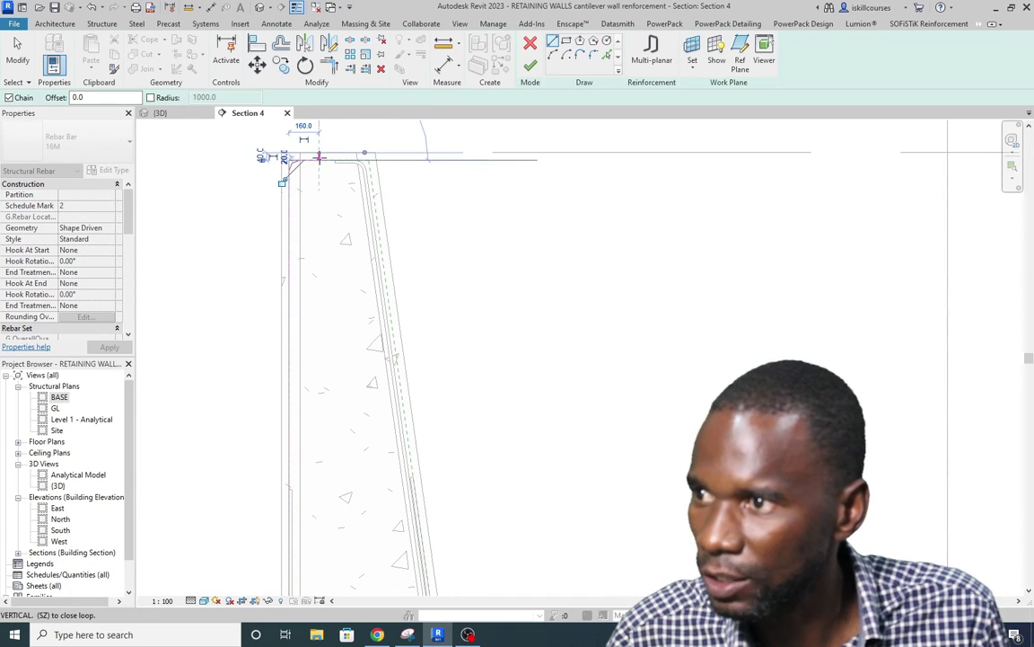
{"action": "right_click", "coordinate": [325, 157]}
{"action": "left_click", "coordinate": [359, 165]}
{"action": "scroll", "coordinate": [307, 307], "scroll_direction": "down", "scroll_amount": 3}
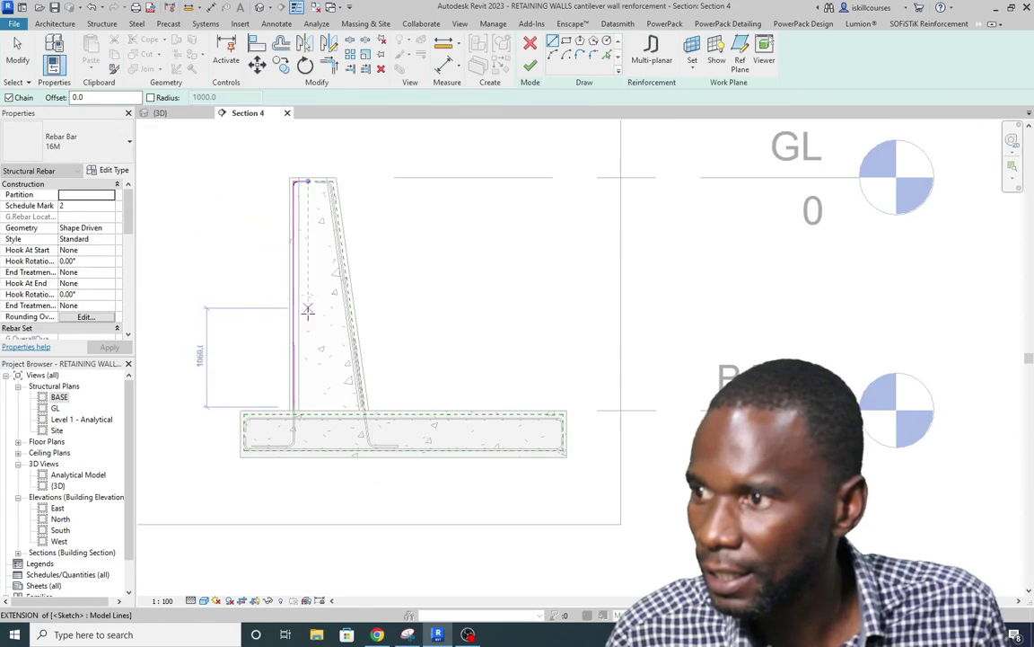
{"action": "scroll", "coordinate": [312, 284], "scroll_direction": "up", "scroll_amount": 2}
{"action": "right_click", "coordinate": [311, 284]}
{"action": "left_click", "coordinate": [344, 292]}
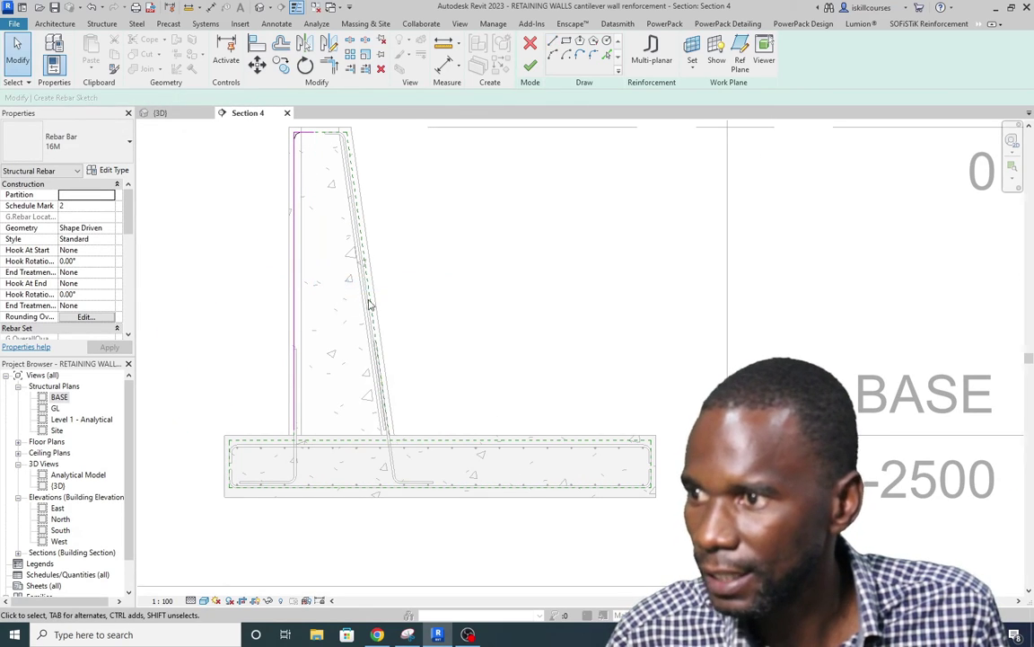
{"action": "left_click", "coordinate": [530, 69]}
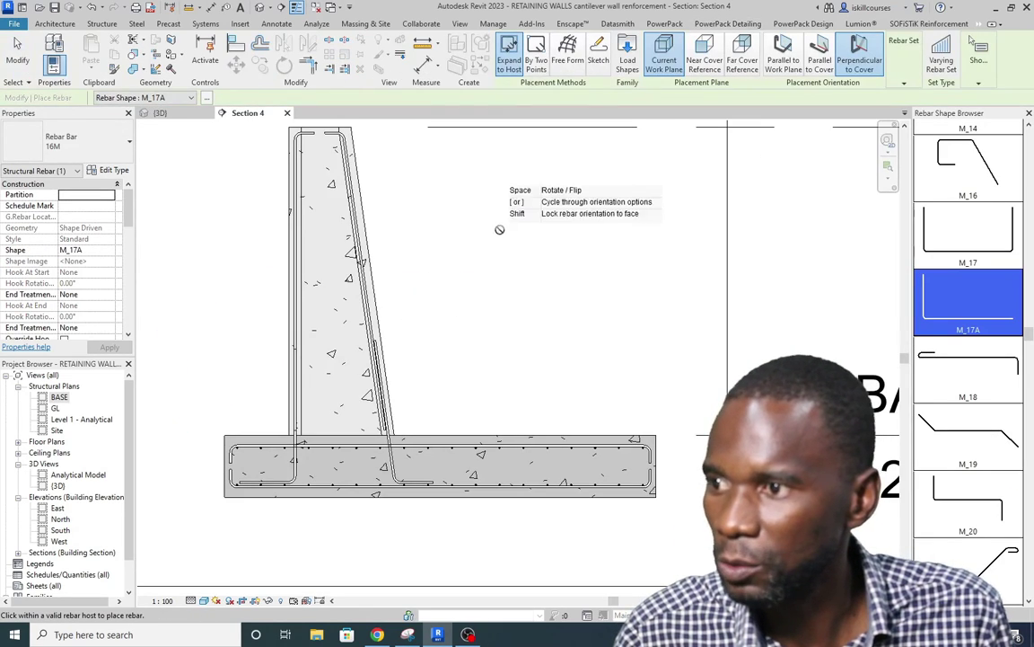
{"action": "left_click", "coordinate": [17, 54]}
Step: Distribute the vertical-face main bar along the wall with a Maximum Spacing layout
{"action": "scroll", "coordinate": [272, 270], "scroll_direction": "up", "scroll_amount": 4}
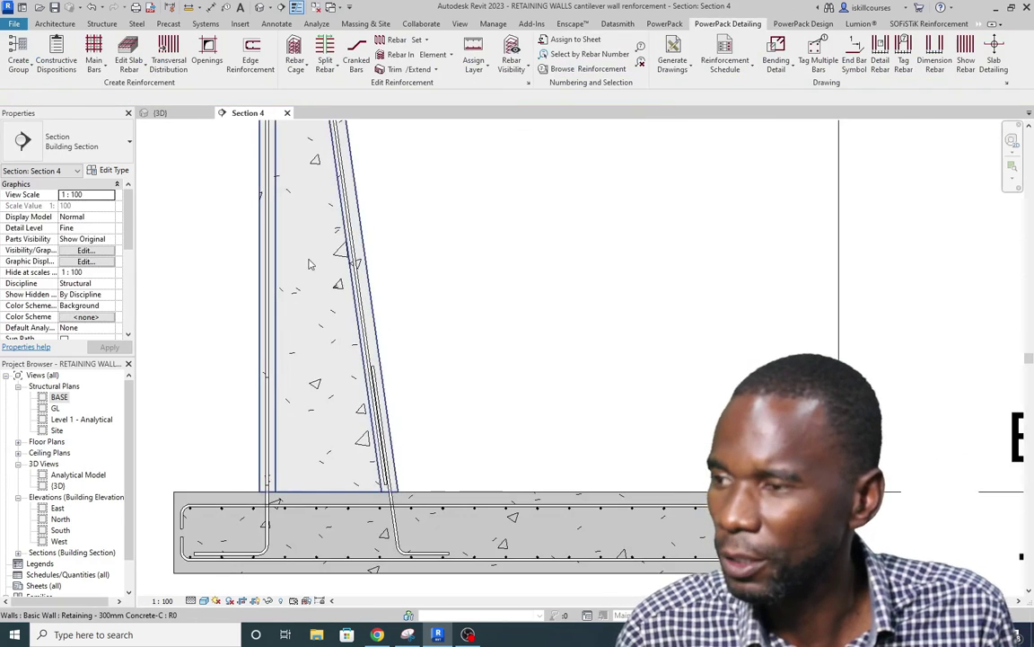
{"action": "left_click", "coordinate": [250, 256]}
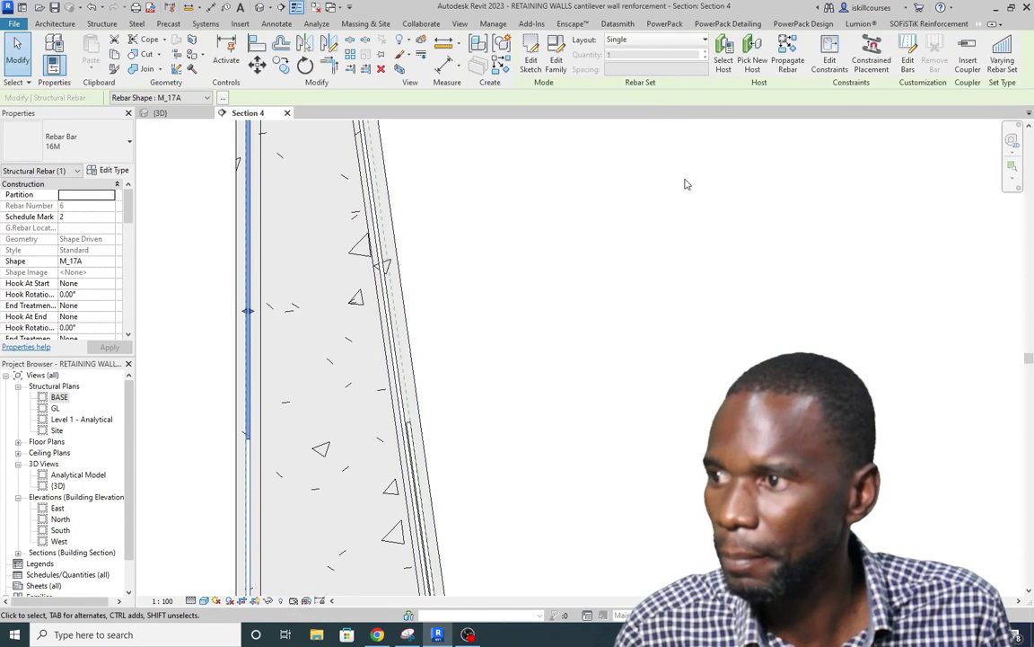
{"action": "left_click", "coordinate": [703, 40]}
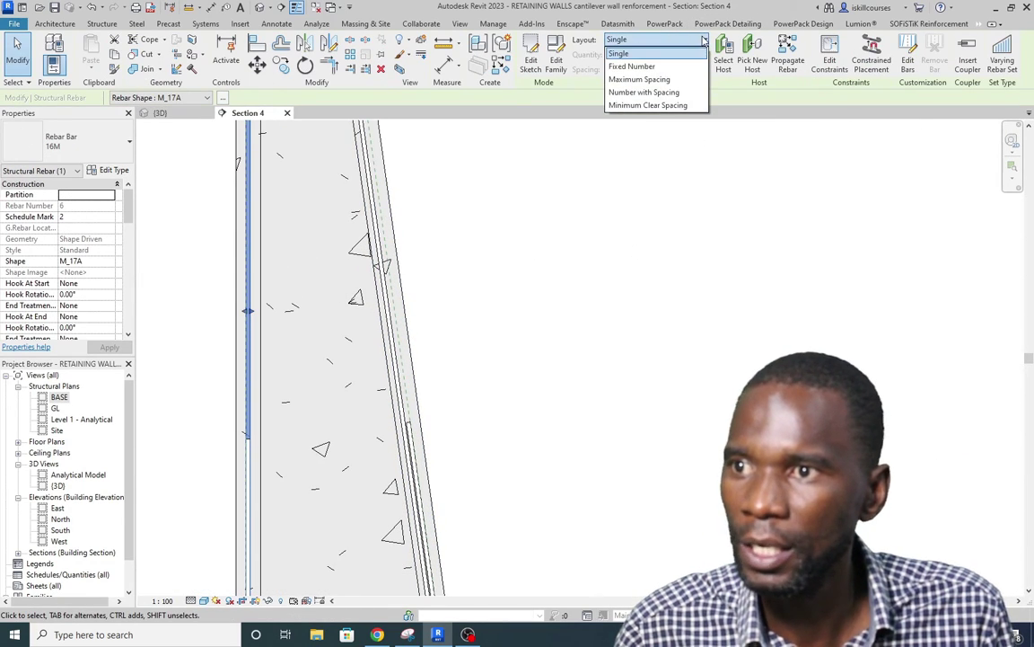
{"action": "left_click", "coordinate": [656, 78]}
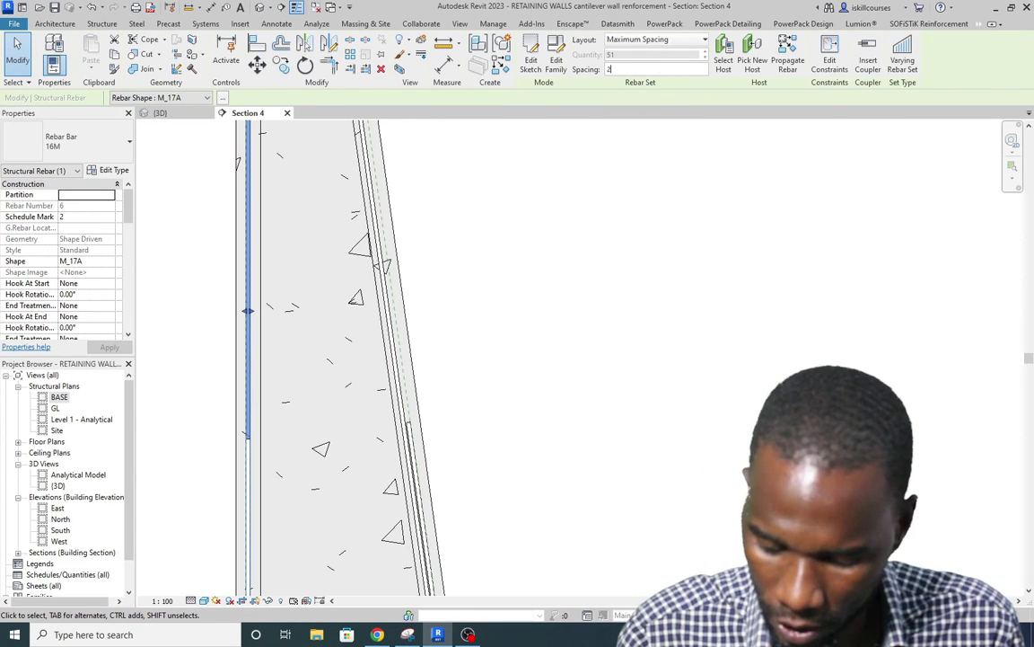
{"action": "left_click", "coordinate": [534, 310]}
Step: Displace the vertical-face main bar set inward by -18.1 along Y with Displace Elements, clear of the starter bars
{"action": "scroll", "coordinate": [534, 310], "scroll_direction": "down", "scroll_amount": 5}
{"action": "scroll", "coordinate": [290, 330], "scroll_direction": "up", "scroll_amount": 5}
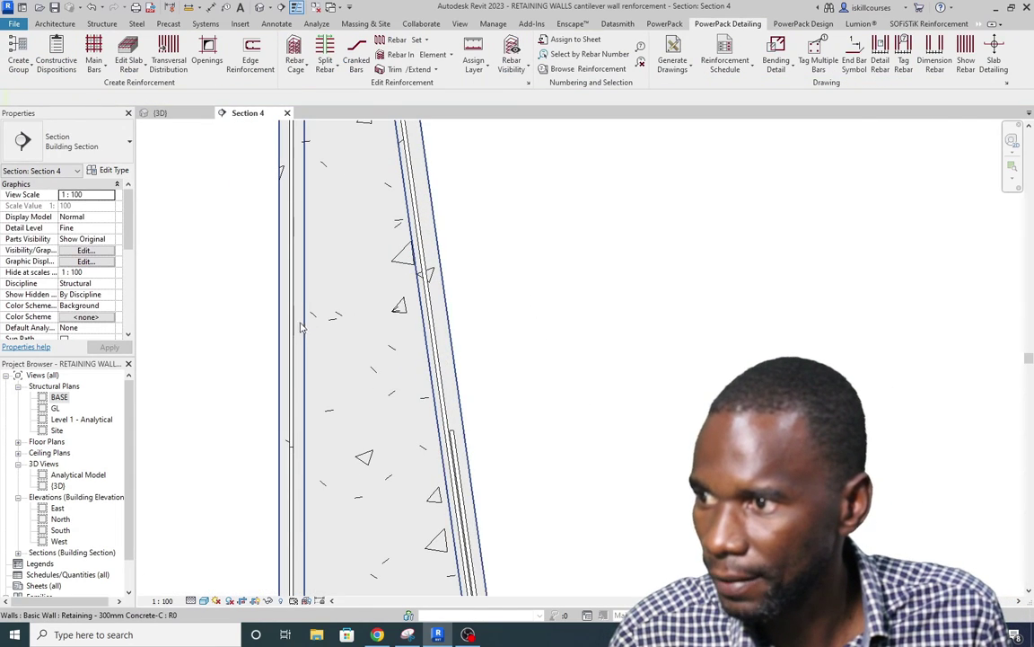
{"action": "left_click", "coordinate": [292, 329]}
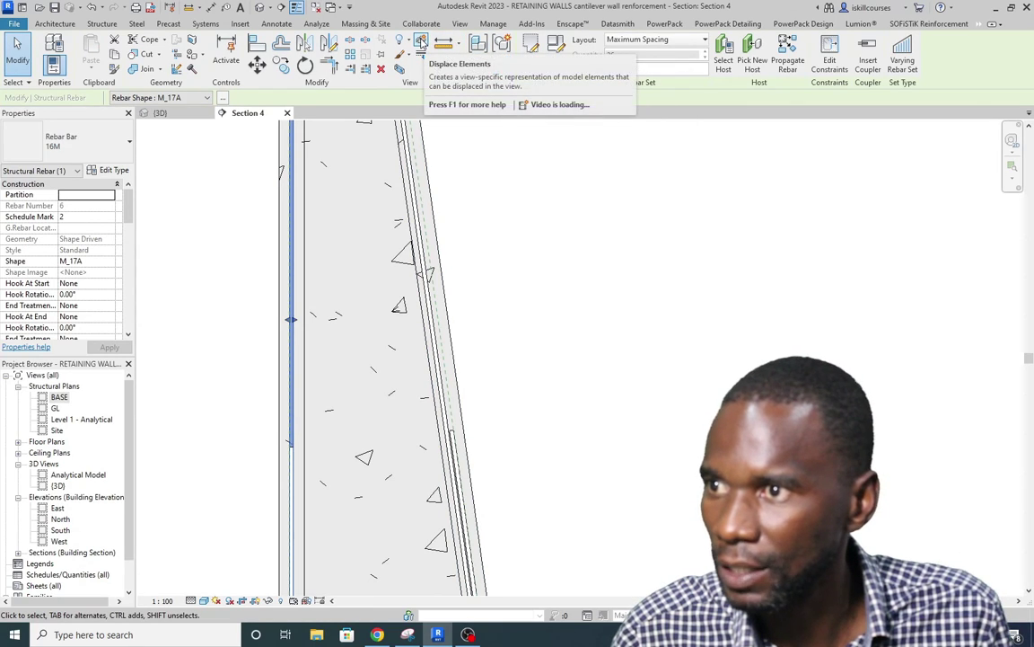
{"action": "scroll", "coordinate": [299, 346], "scroll_direction": "down", "scroll_amount": 3}
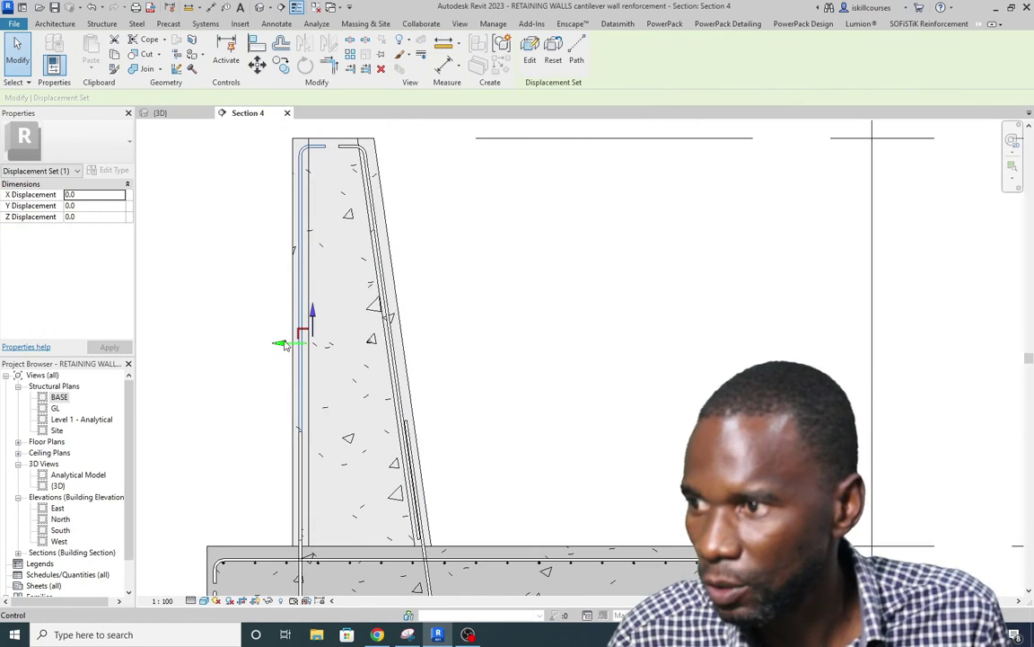
{"action": "left_click_drag", "start_coordinate": [281, 345], "coordinate": [278, 339]}
{"action": "scroll", "coordinate": [289, 395], "scroll_direction": "up", "scroll_amount": 3}
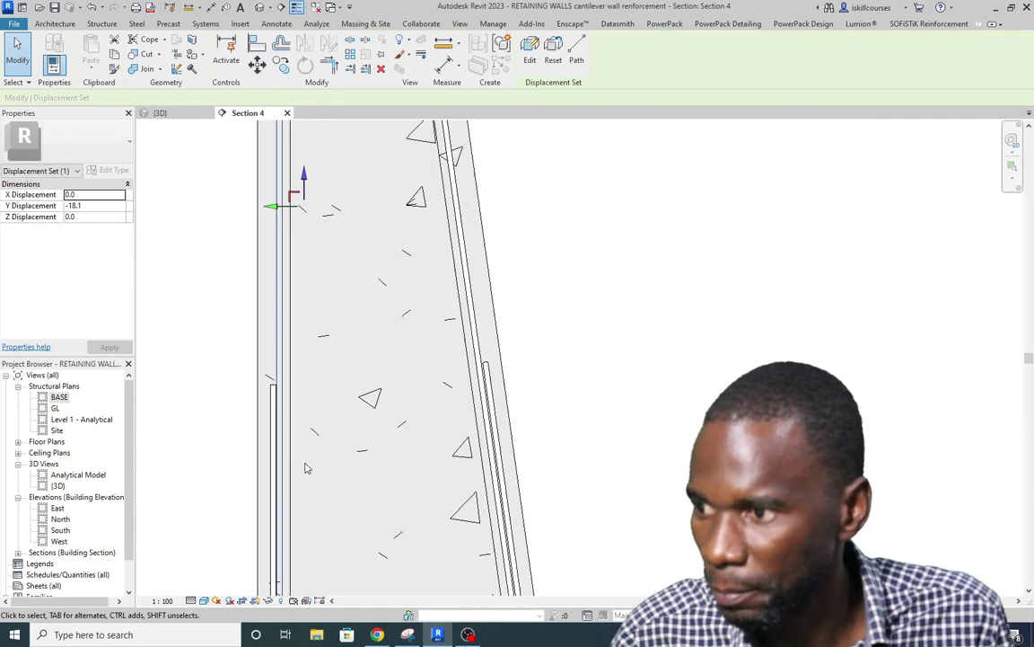
{"action": "scroll", "coordinate": [291, 416], "scroll_direction": "down", "scroll_amount": 3}
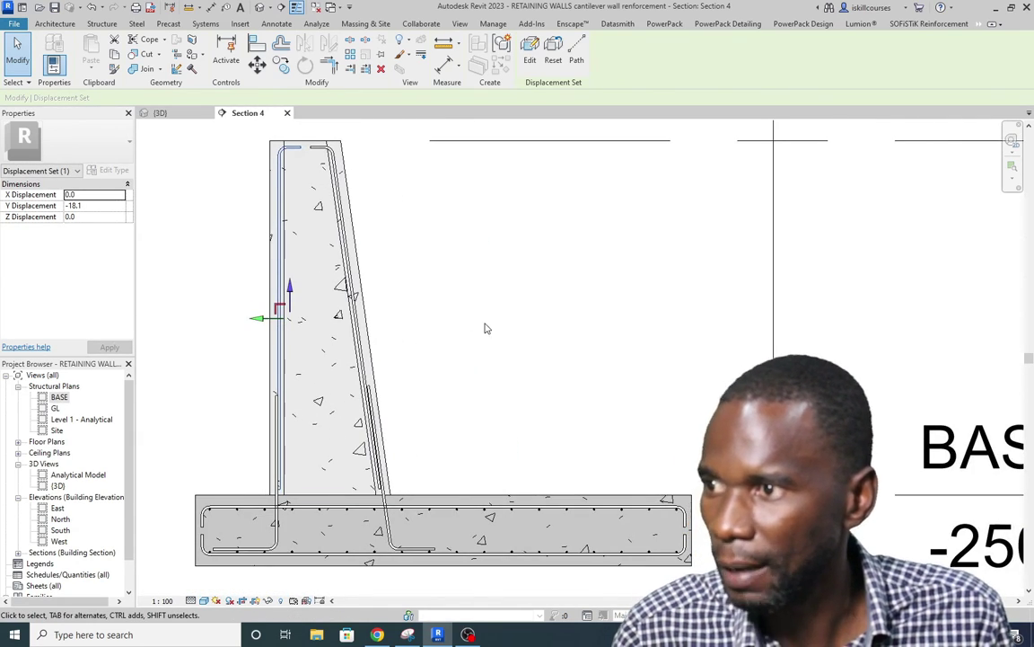
{"action": "left_click", "coordinate": [485, 329]}
Step: In the {3D} view, select the whole retaining wall model and filter the selection down to Structural Rebar only
{"action": "left_click", "coordinate": [160, 112]}
{"action": "scroll", "coordinate": [420, 376], "scroll_direction": "down", "scroll_amount": 5}
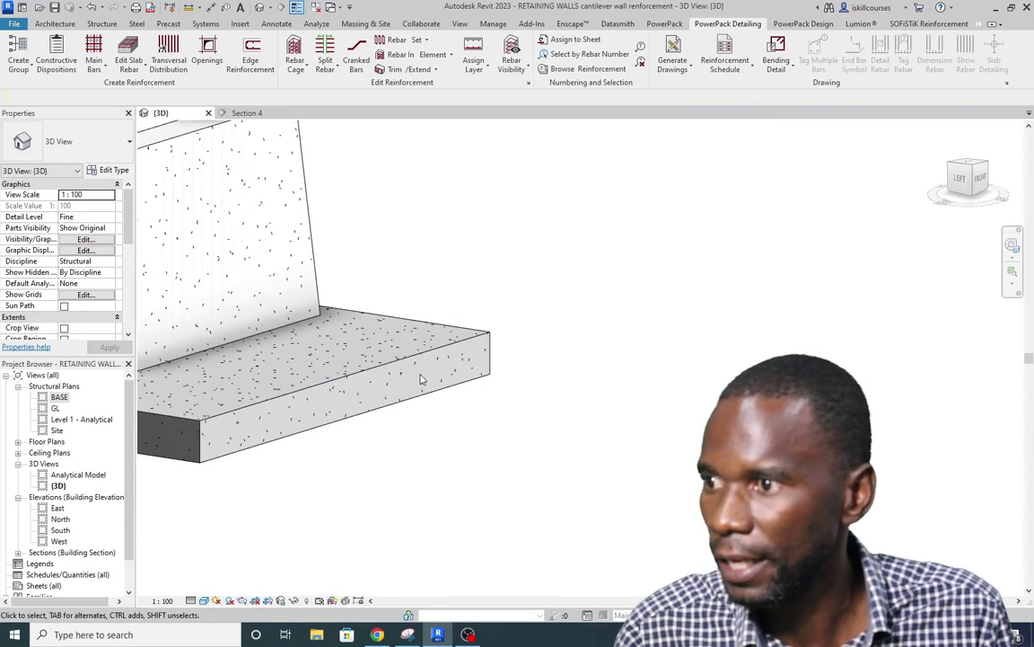
{"action": "middle_click_drag", "start_coordinate": [352, 243], "coordinate": [480, 330], "text": "shift"}
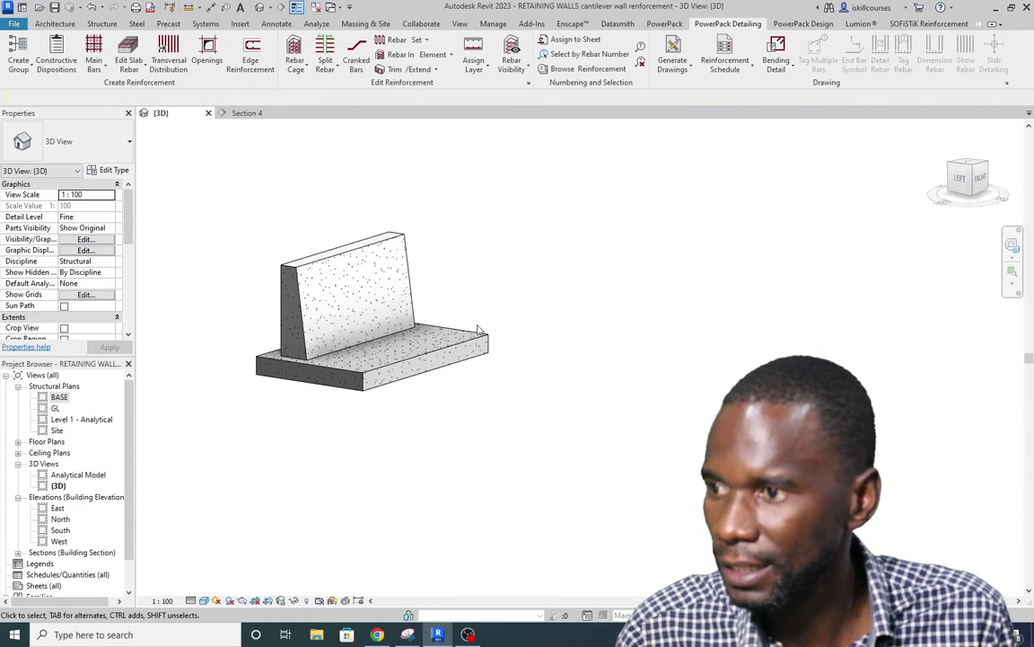
{"action": "left_click_drag", "start_coordinate": [602, 429], "coordinate": [250, 219]}
{"action": "scroll", "coordinate": [428, 296], "scroll_direction": "up", "scroll_amount": 2}
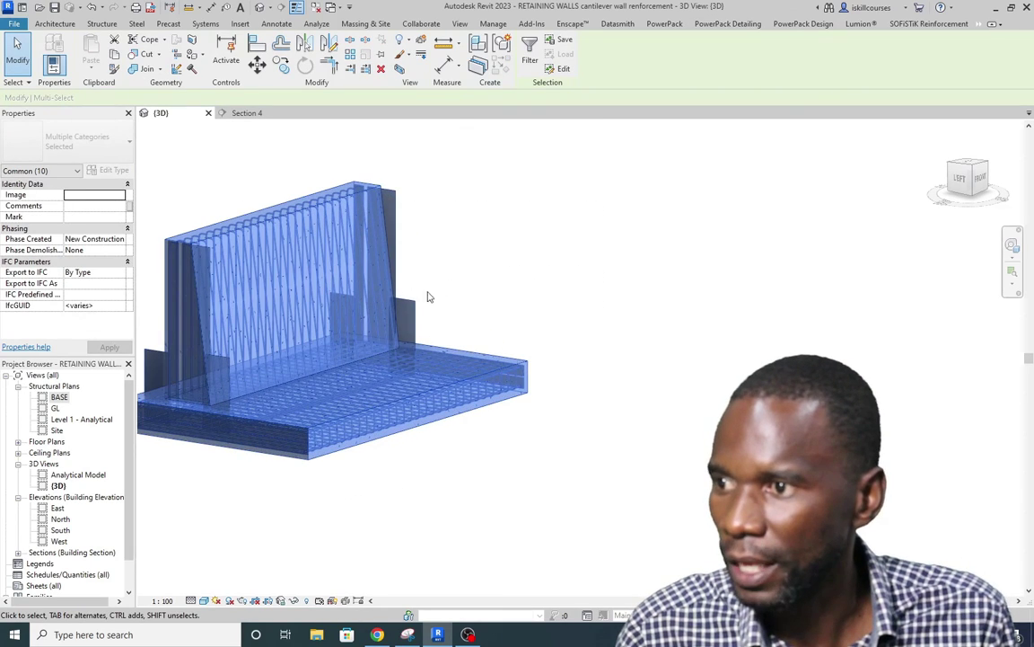
{"action": "left_click", "coordinate": [530, 50]}
{"action": "left_click", "coordinate": [687, 86]}
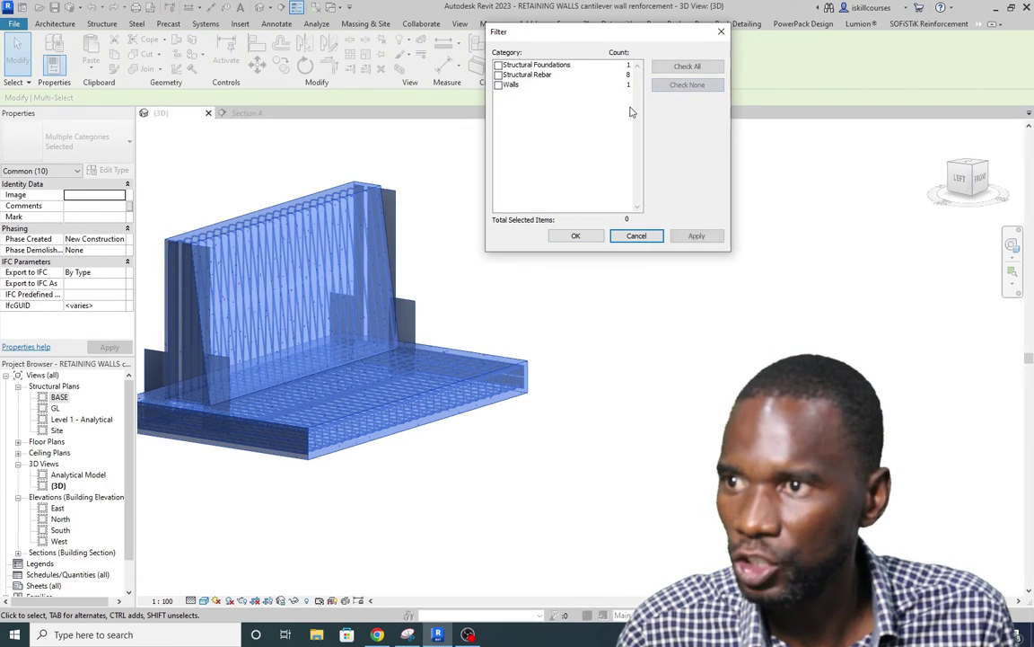
{"action": "left_click", "coordinate": [498, 75]}
{"action": "left_click", "coordinate": [697, 236]}
{"action": "left_click", "coordinate": [575, 235]}
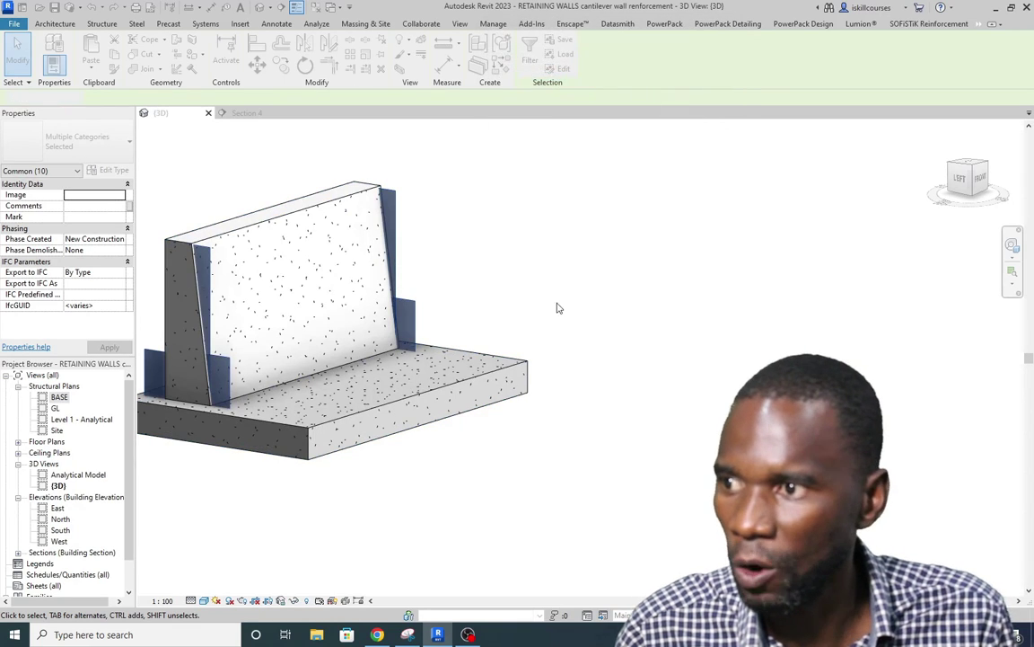
Step: Show the selected rebar unobscured in the {3D} view and set the view's detail level to Fine
{"action": "scroll", "coordinate": [103, 305], "scroll_direction": "down", "scroll_amount": 2}
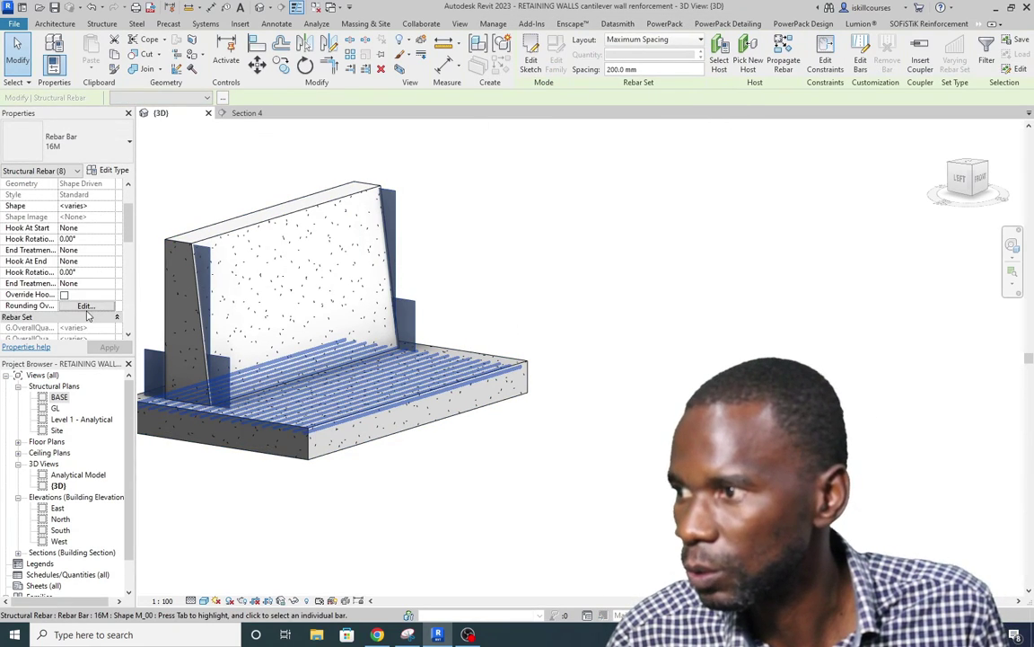
{"action": "scroll", "coordinate": [90, 305], "scroll_direction": "down", "scroll_amount": 3}
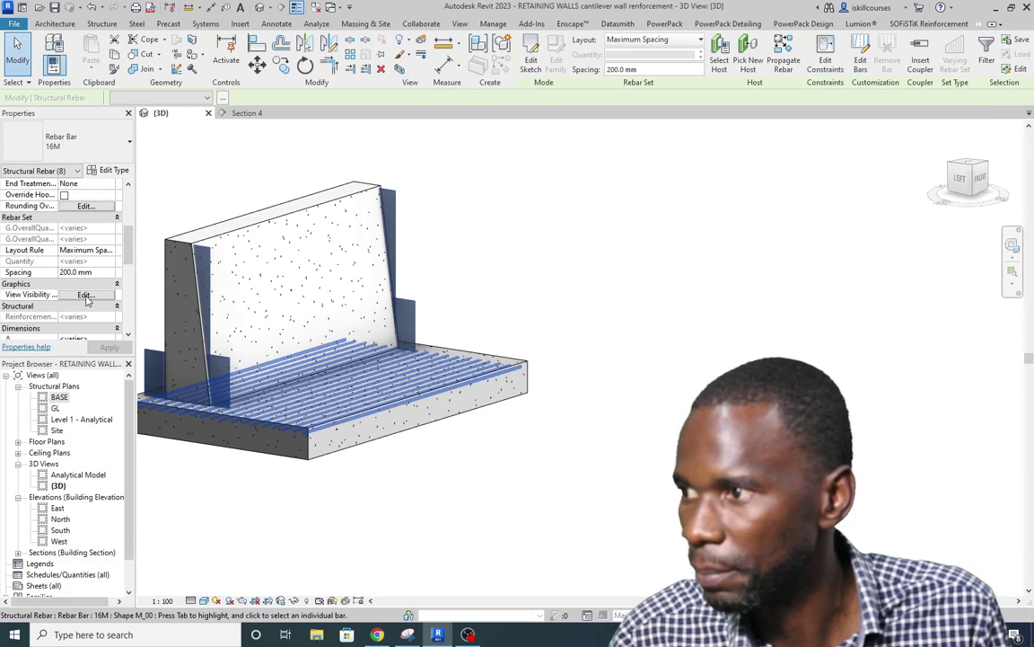
{"action": "left_click", "coordinate": [85, 296]}
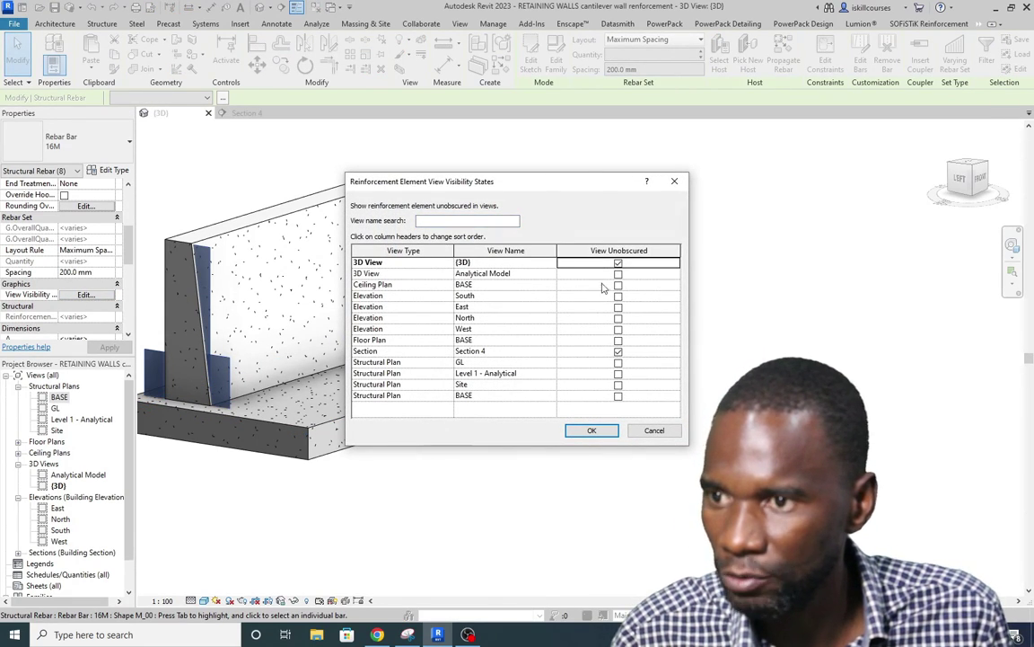
{"action": "left_click", "coordinate": [591, 432]}
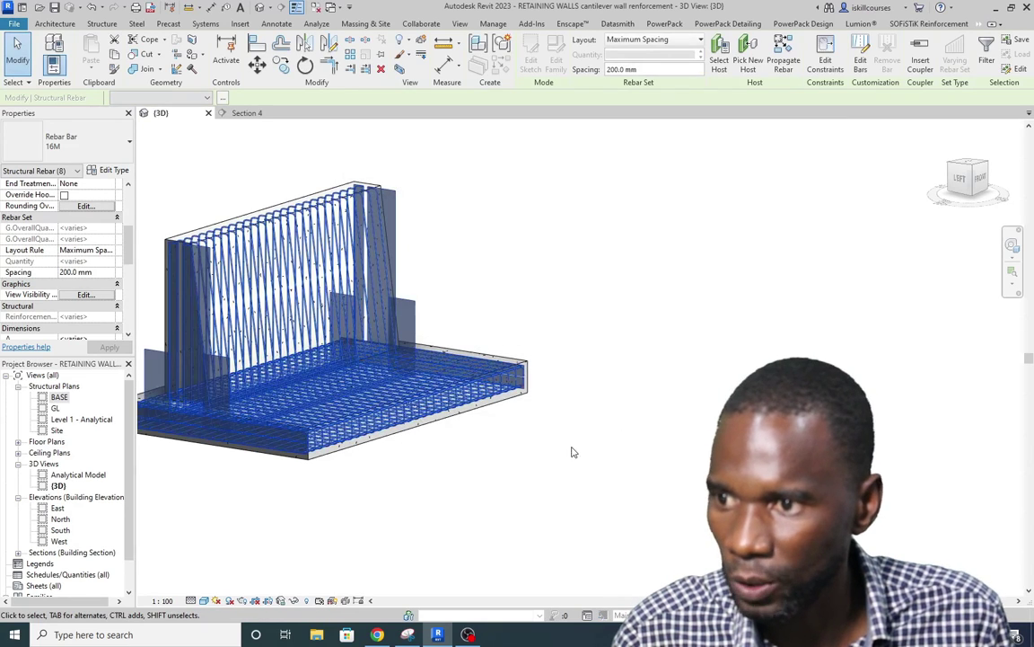
{"action": "left_click", "coordinate": [190, 601]}
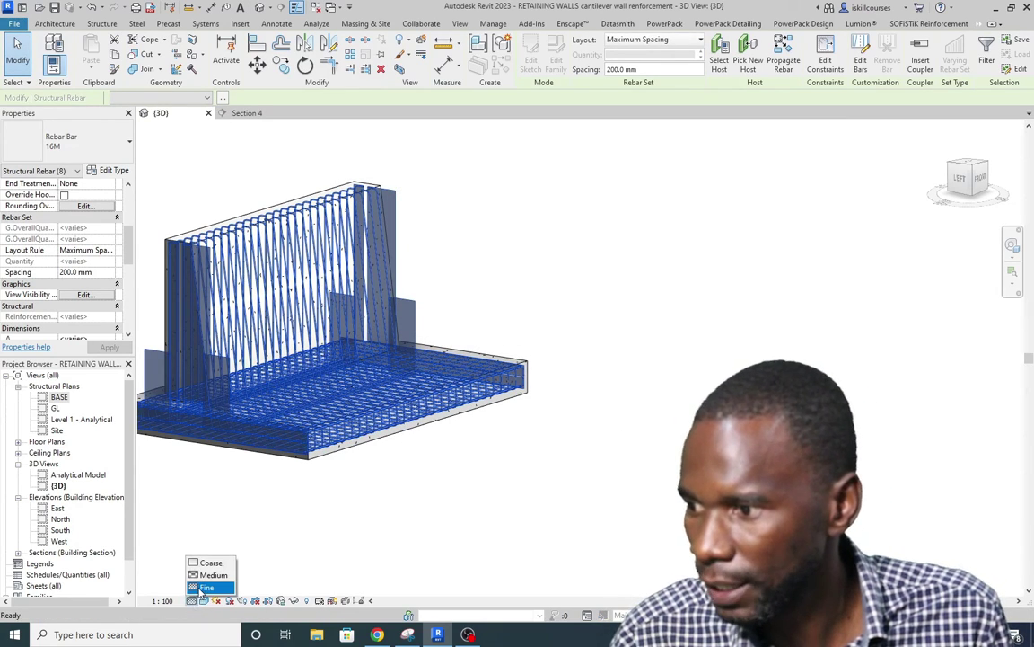
{"action": "left_click", "coordinate": [208, 587]}
Step: Examine the stem and footing reinforcement up close in the 3D view
{"action": "scroll", "coordinate": [497, 277], "scroll_direction": "up", "scroll_amount": 5}
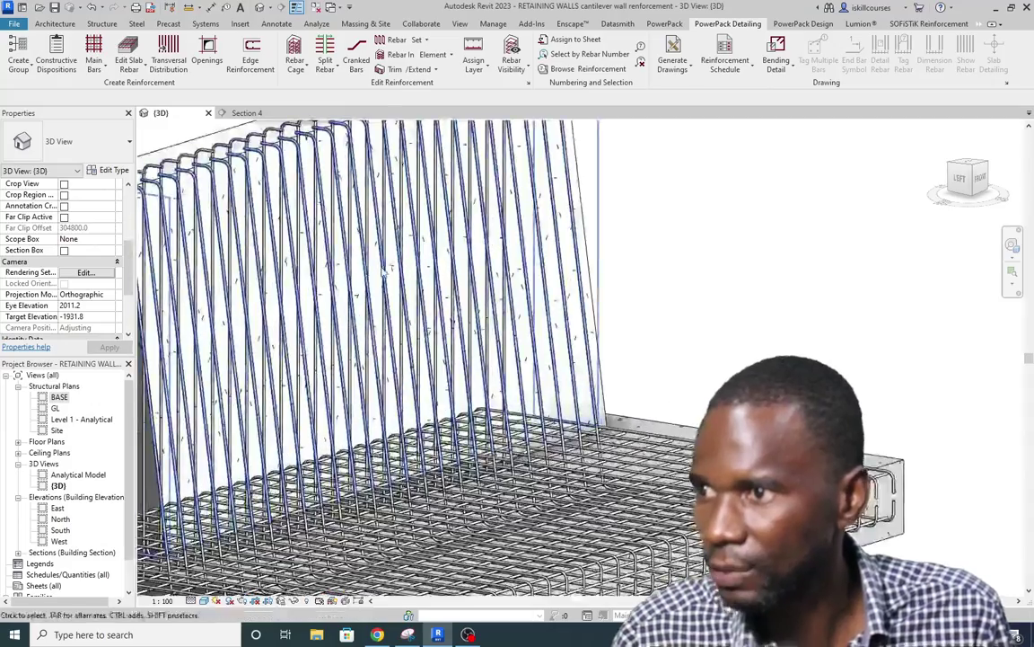
{"action": "scroll", "coordinate": [385, 270], "scroll_direction": "down", "scroll_amount": 5}
{"action": "scroll", "coordinate": [499, 402], "scroll_direction": "up", "scroll_amount": 6}
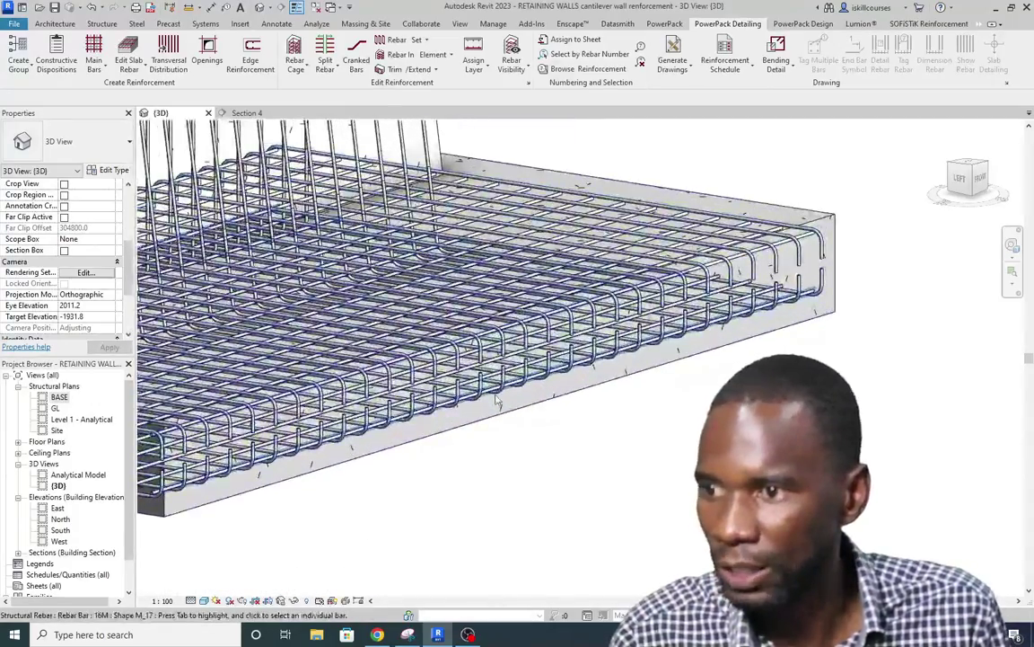
{"action": "scroll", "coordinate": [501, 413], "scroll_direction": "down", "scroll_amount": 5}
{"action": "scroll", "coordinate": [496, 326], "scroll_direction": "up", "scroll_amount": 6}
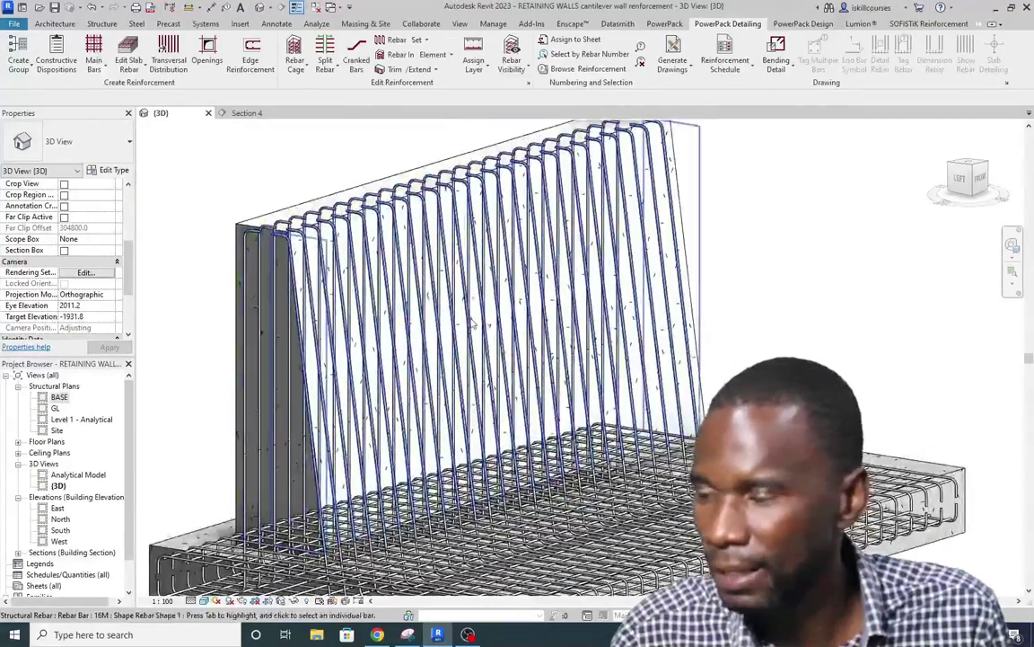
{"action": "scroll", "coordinate": [473, 325], "scroll_direction": "up", "scroll_amount": 3}
{"action": "scroll", "coordinate": [469, 422], "scroll_direction": "down", "scroll_amount": 5}
{"action": "scroll", "coordinate": [501, 334], "scroll_direction": "up", "scroll_amount": 5}
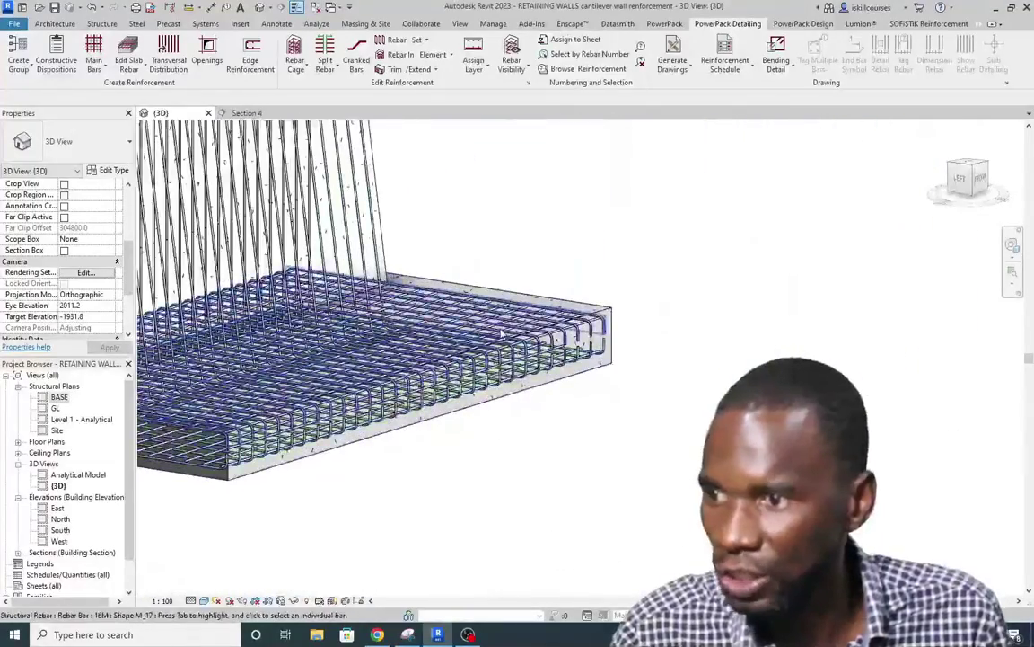
{"action": "scroll", "coordinate": [501, 333], "scroll_direction": "up", "scroll_amount": 3}
{"action": "scroll", "coordinate": [467, 306], "scroll_direction": "down", "scroll_amount": 2}
Step: In Section 4, create bars similar to the footing's upper 16M straight set and place them along the sloping-face main bars at 200 mm maximum spacing
{"action": "key", "text": "ctrl+Tab"}
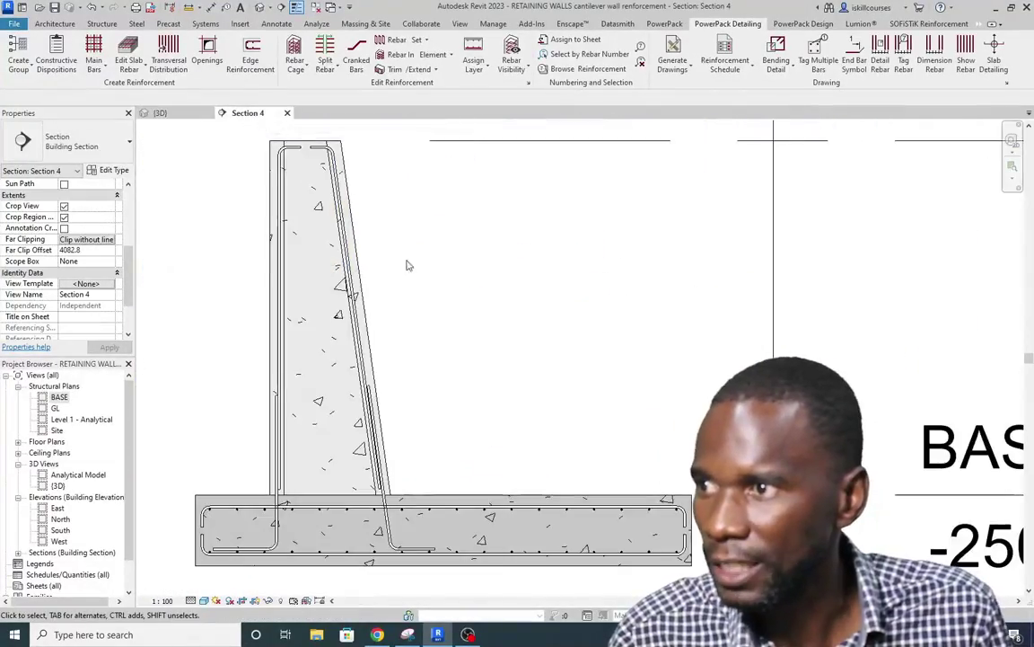
{"action": "scroll", "coordinate": [407, 265], "scroll_direction": "down", "scroll_amount": 3}
{"action": "scroll", "coordinate": [402, 383], "scroll_direction": "up", "scroll_amount": 2}
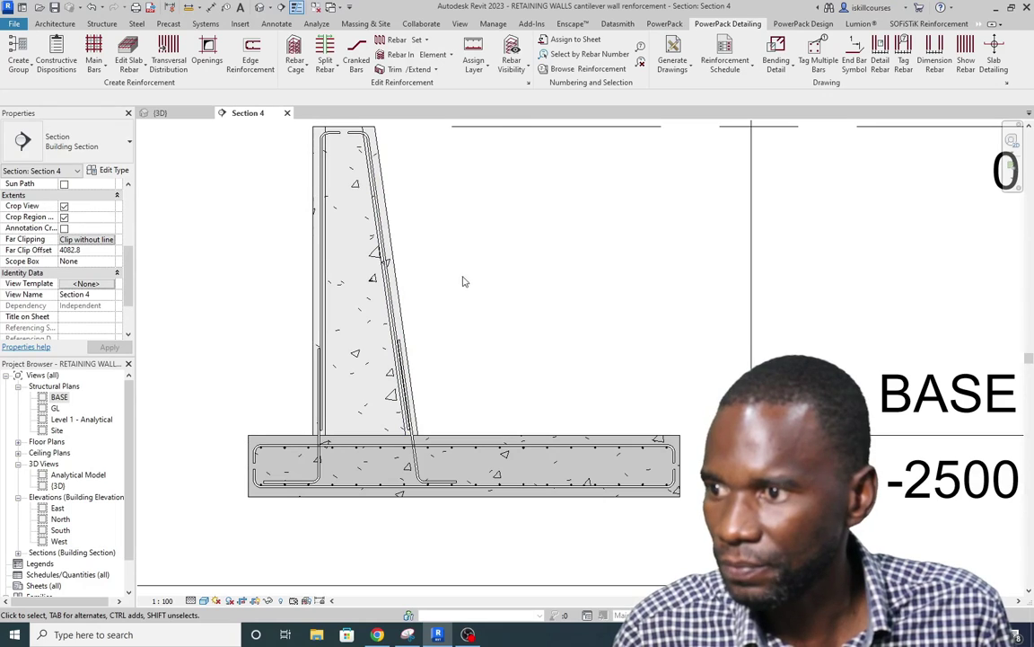
{"action": "scroll", "coordinate": [438, 435], "scroll_direction": "up", "scroll_amount": 2}
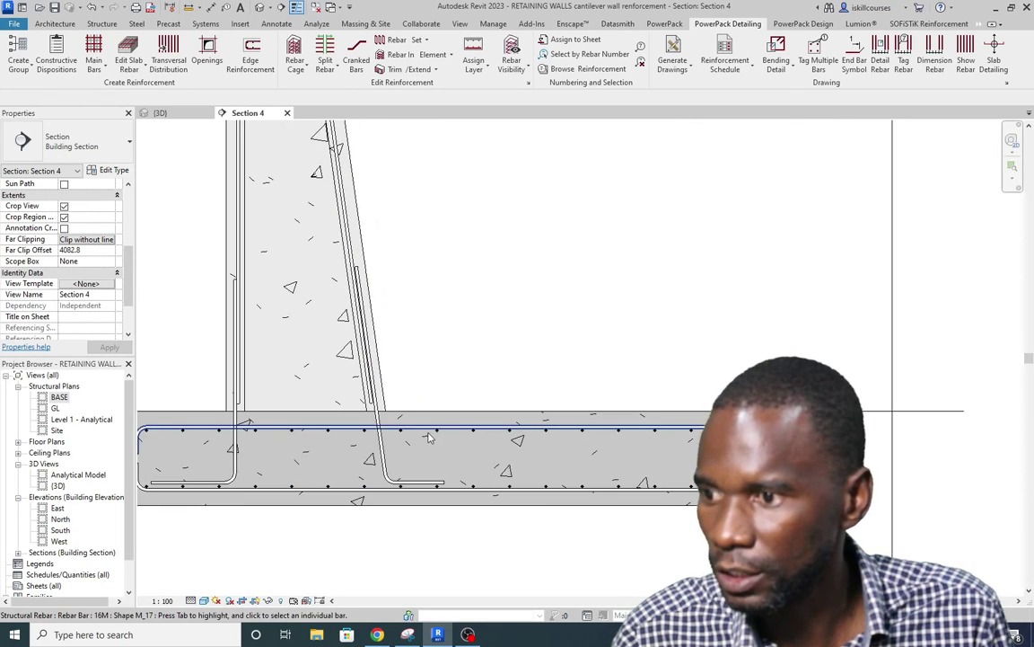
{"action": "left_click", "coordinate": [492, 464]}
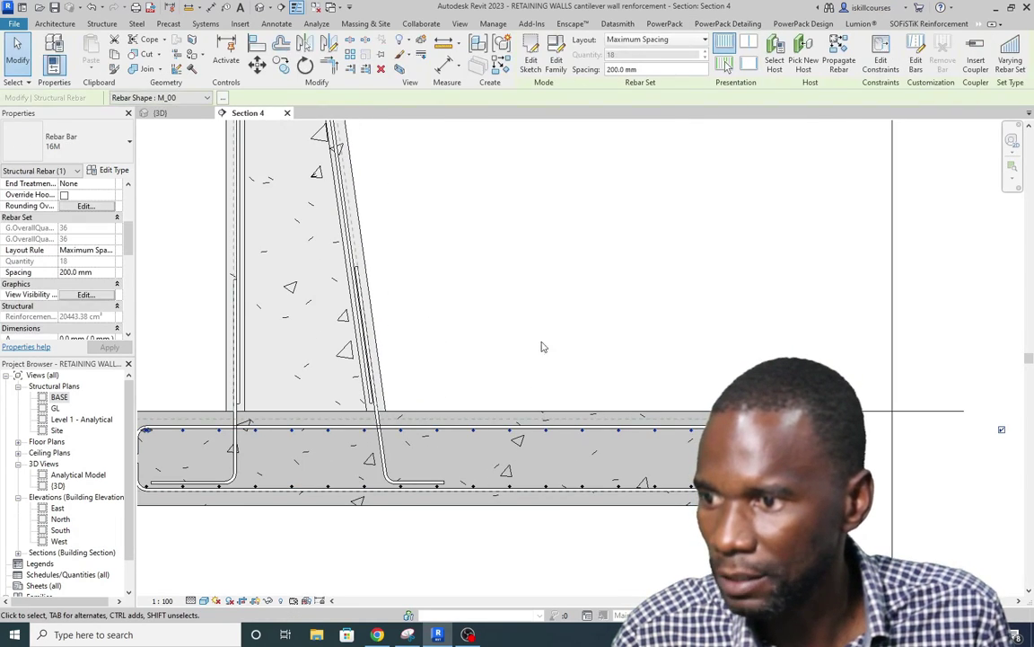
{"action": "right_click", "coordinate": [469, 221]}
{"action": "left_click", "coordinate": [503, 388]}
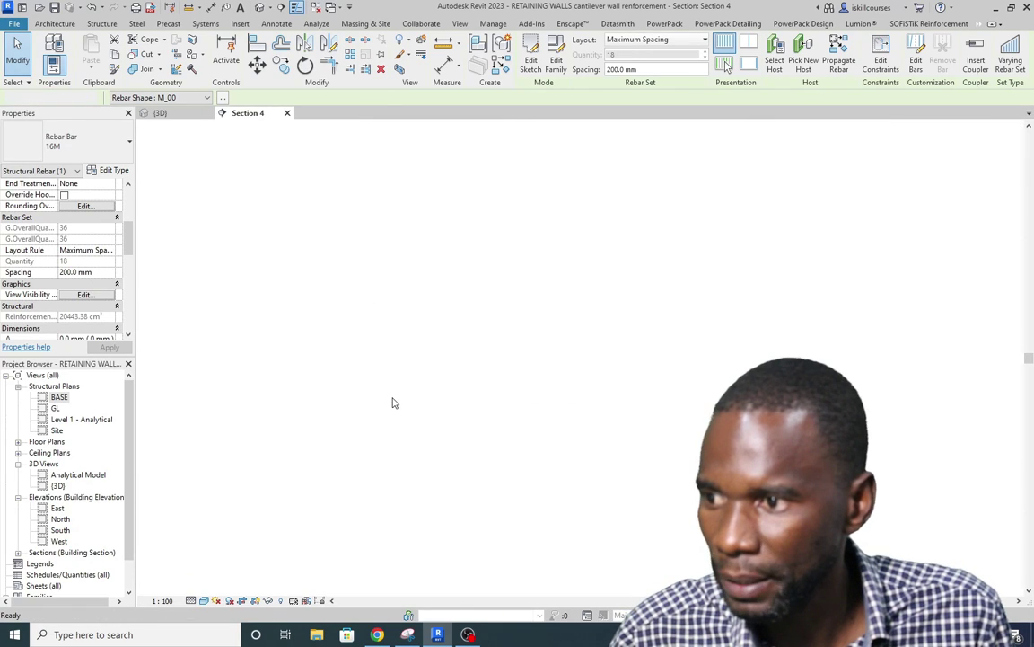
{"action": "scroll", "coordinate": [350, 382], "scroll_direction": "down", "scroll_amount": 3}
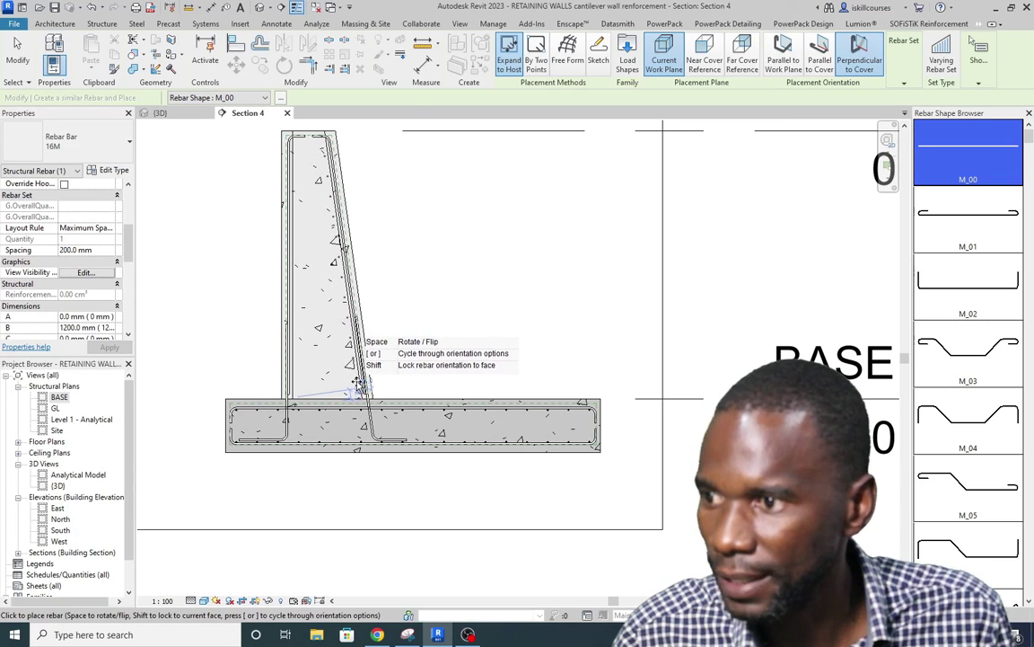
{"action": "scroll", "coordinate": [358, 383], "scroll_direction": "up", "scroll_amount": 3}
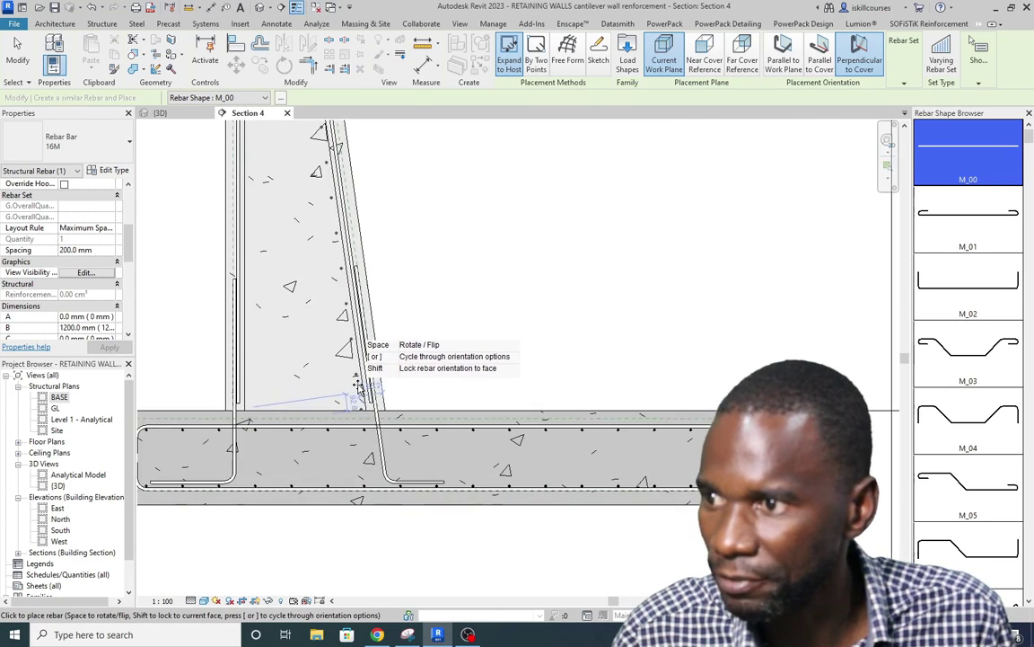
{"action": "scroll", "coordinate": [359, 403], "scroll_direction": "up", "scroll_amount": 2}
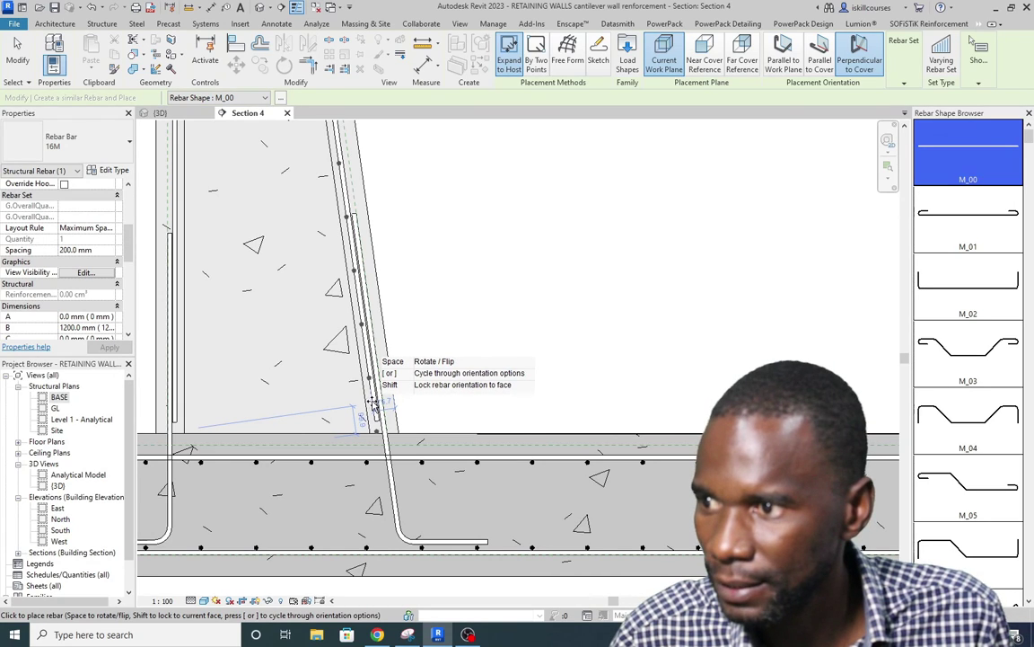
Step: Place a matching set of 16M horizontal bars (M_00) along the vertical-face main bars at 200 mm maximum spacing, and finish rebar placement
{"action": "scroll", "coordinate": [357, 393], "scroll_direction": "down", "scroll_amount": 2}
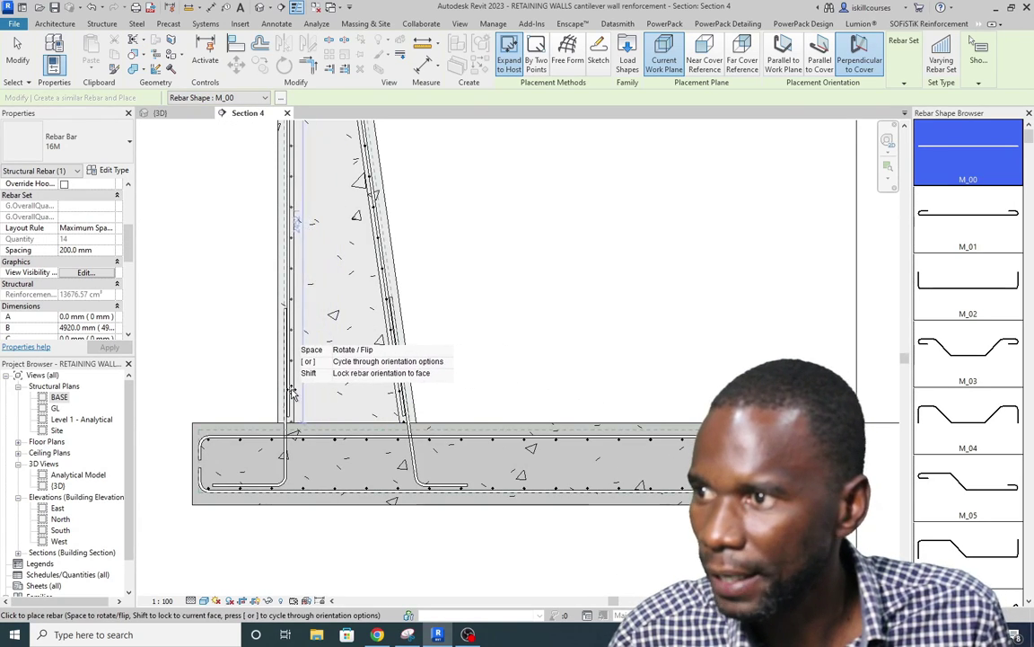
{"action": "scroll", "coordinate": [291, 393], "scroll_direction": "up", "scroll_amount": 2}
{"action": "scroll", "coordinate": [293, 399], "scroll_direction": "down", "scroll_amount": 2}
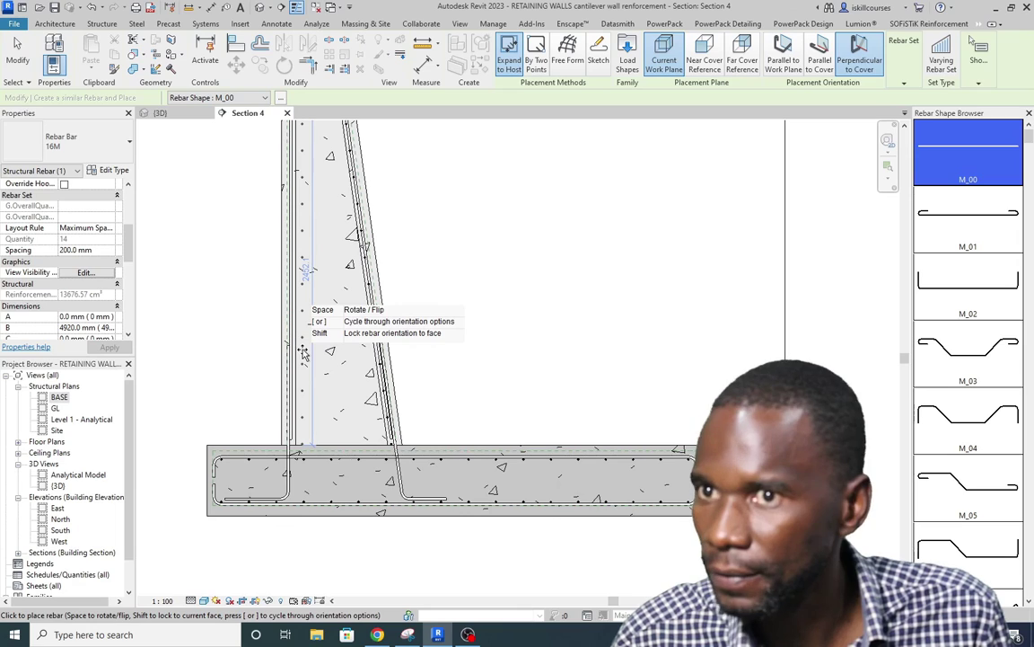
{"action": "scroll", "coordinate": [303, 353], "scroll_direction": "down", "scroll_amount": 2}
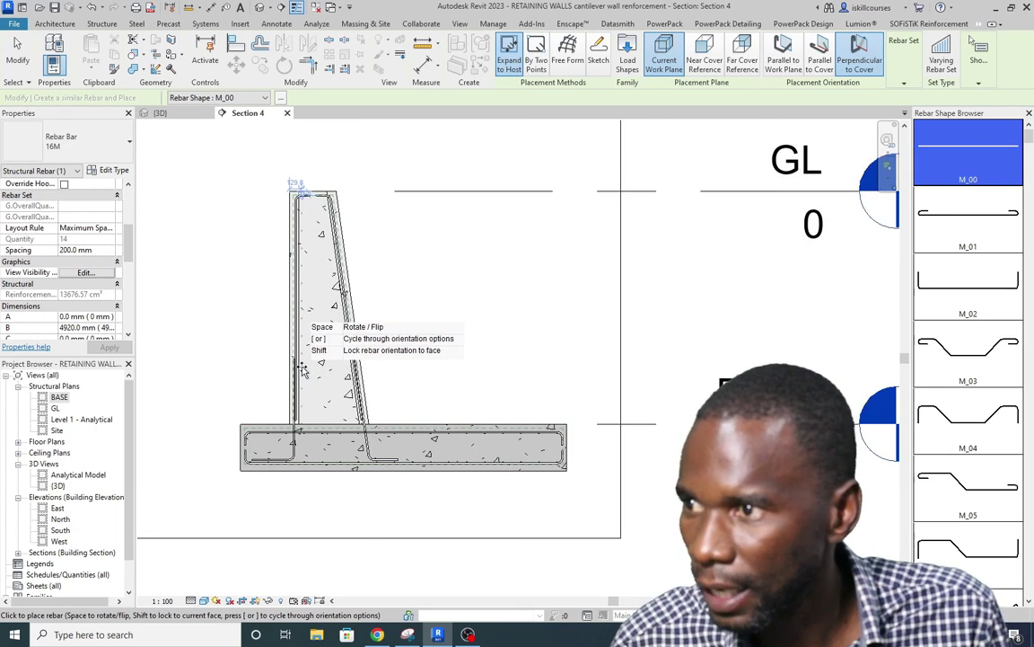
{"action": "scroll", "coordinate": [303, 369], "scroll_direction": "up", "scroll_amount": 3}
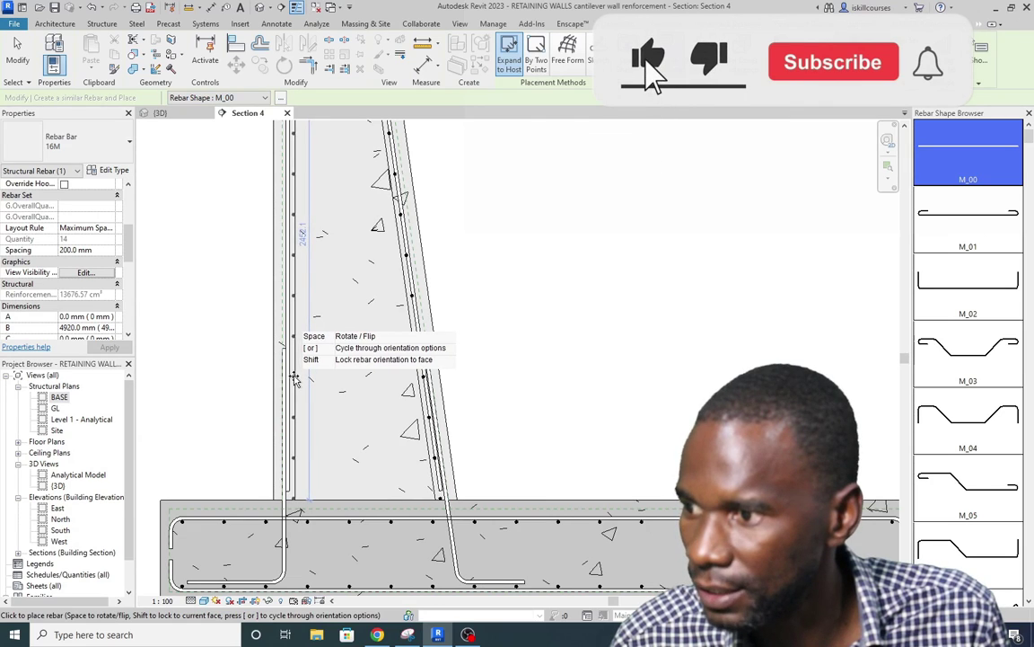
{"action": "scroll", "coordinate": [294, 379], "scroll_direction": "down", "scroll_amount": 2}
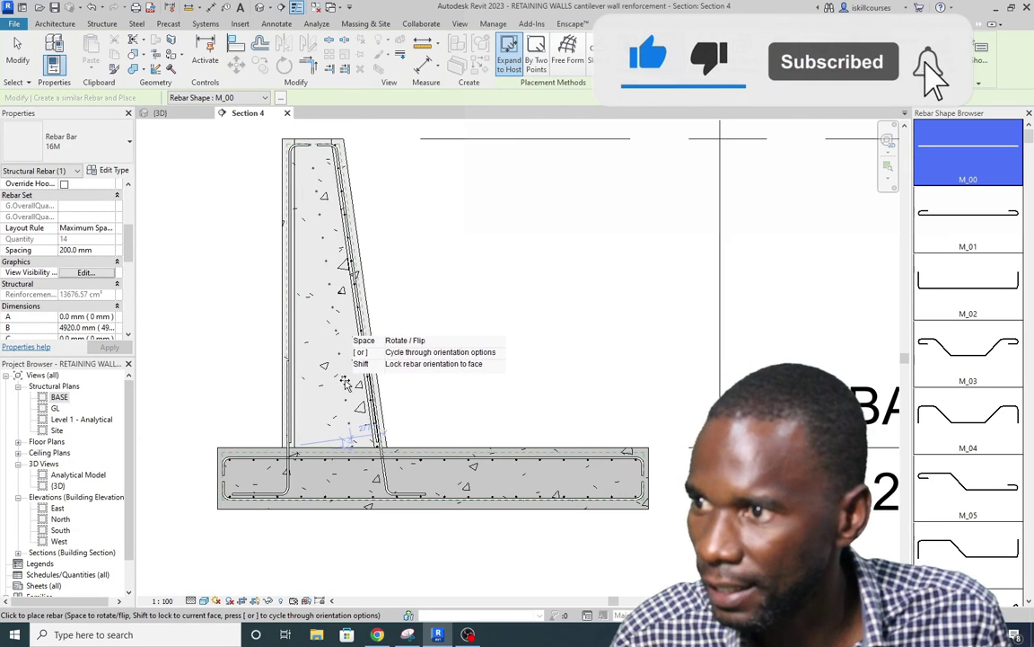
{"action": "scroll", "coordinate": [355, 386], "scroll_direction": "up", "scroll_amount": 1}
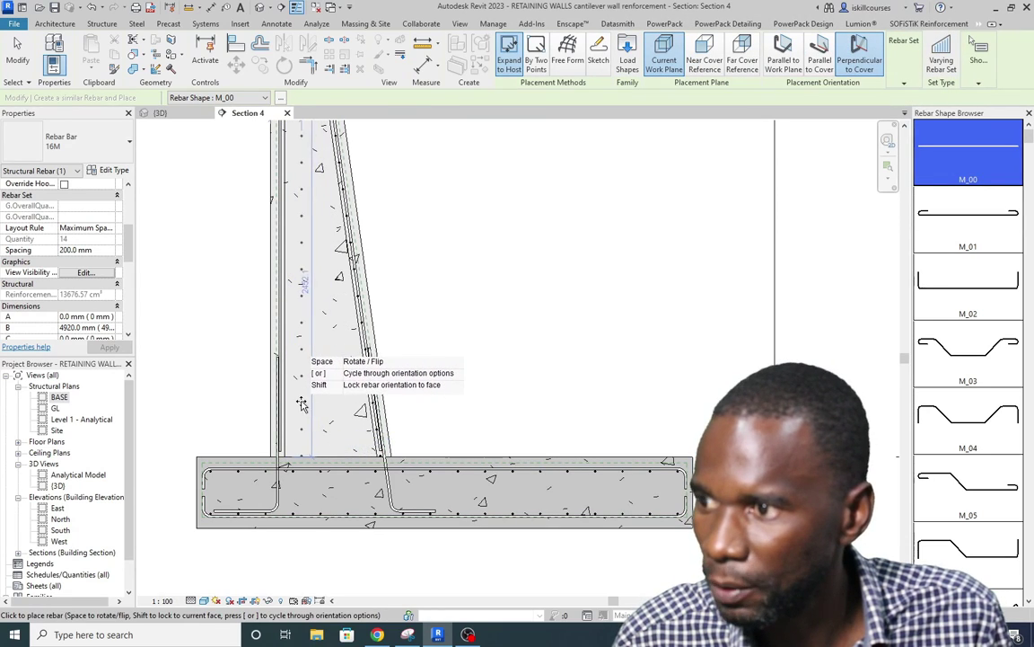
{"action": "scroll", "coordinate": [289, 406], "scroll_direction": "up", "scroll_amount": 1}
{"action": "scroll", "coordinate": [289, 406], "scroll_direction": "up", "scroll_amount": 2}
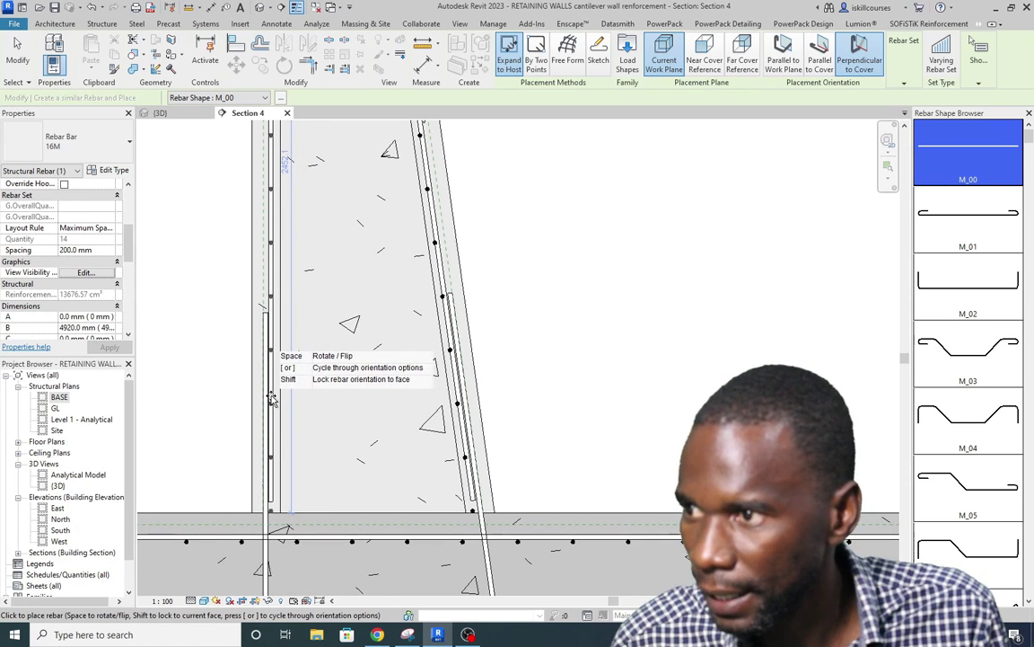
{"action": "scroll", "coordinate": [323, 404], "scroll_direction": "down", "scroll_amount": 3}
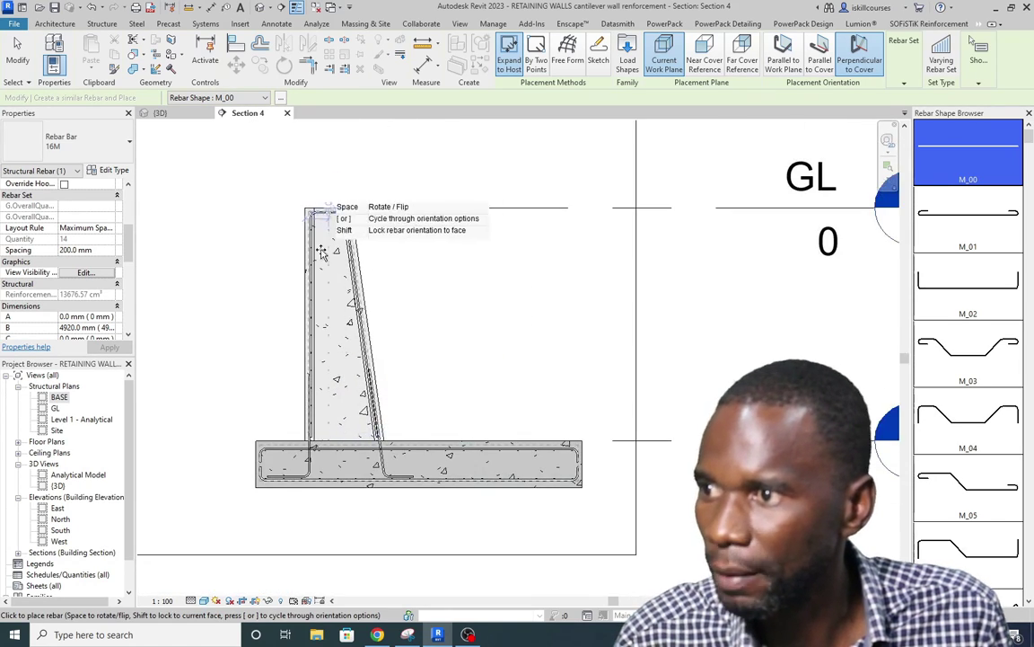
{"action": "scroll", "coordinate": [339, 224], "scroll_direction": "up", "scroll_amount": 3}
{"action": "scroll", "coordinate": [342, 225], "scroll_direction": "up", "scroll_amount": 1}
{"action": "right_click", "coordinate": [445, 219]}
{"action": "left_click", "coordinate": [456, 223]}
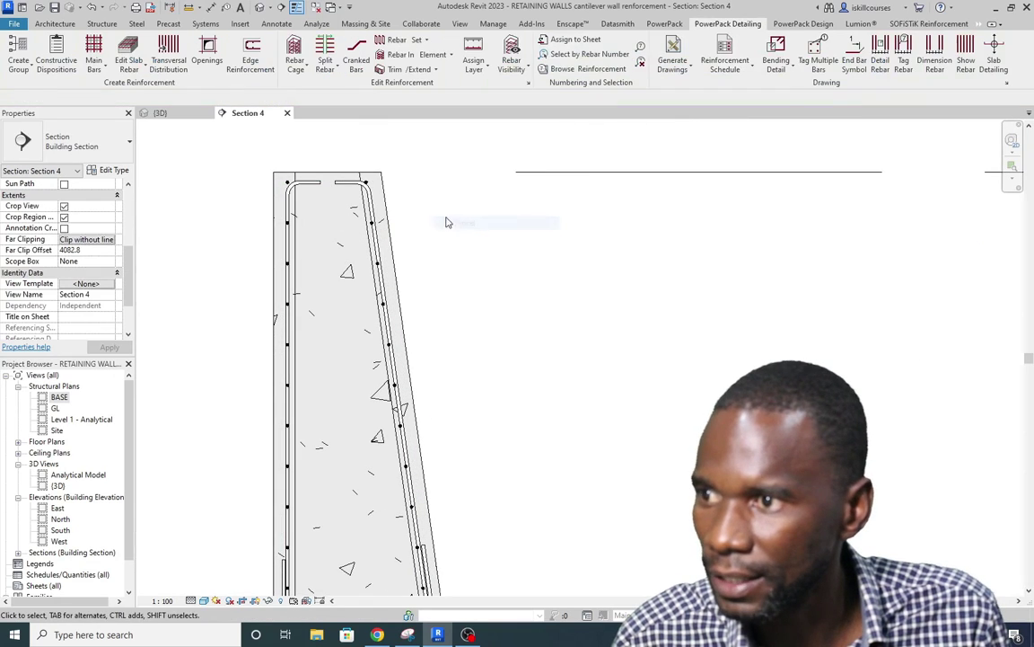
Step: Lower the upper end of both horizontal bar sets in the stem to just below the main bars' top bends
{"action": "scroll", "coordinate": [368, 208], "scroll_direction": "up", "scroll_amount": 2}
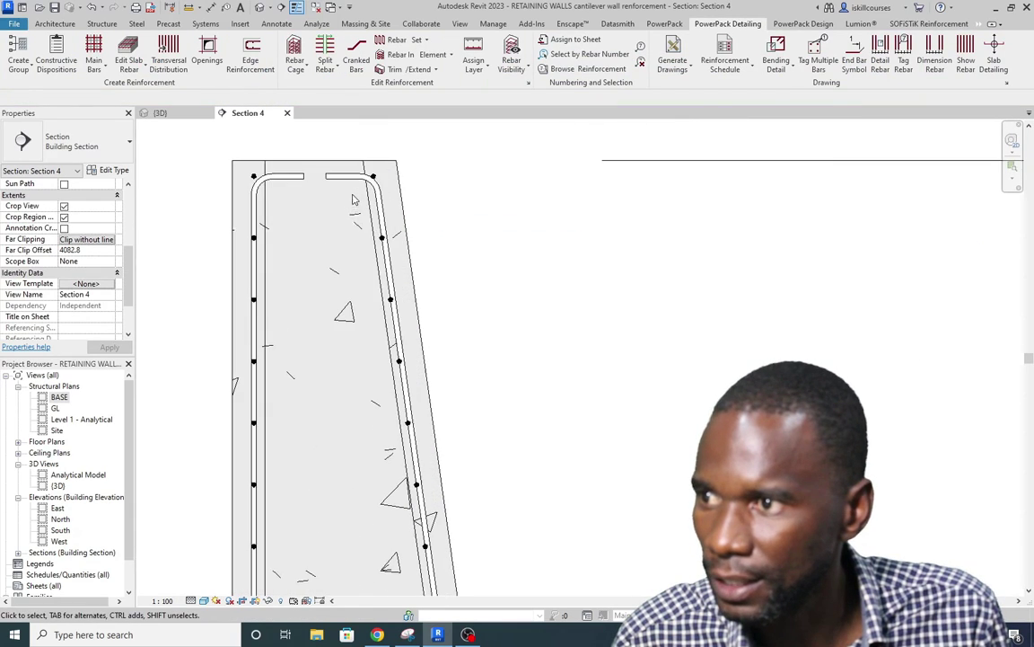
{"action": "left_click", "coordinate": [384, 241]}
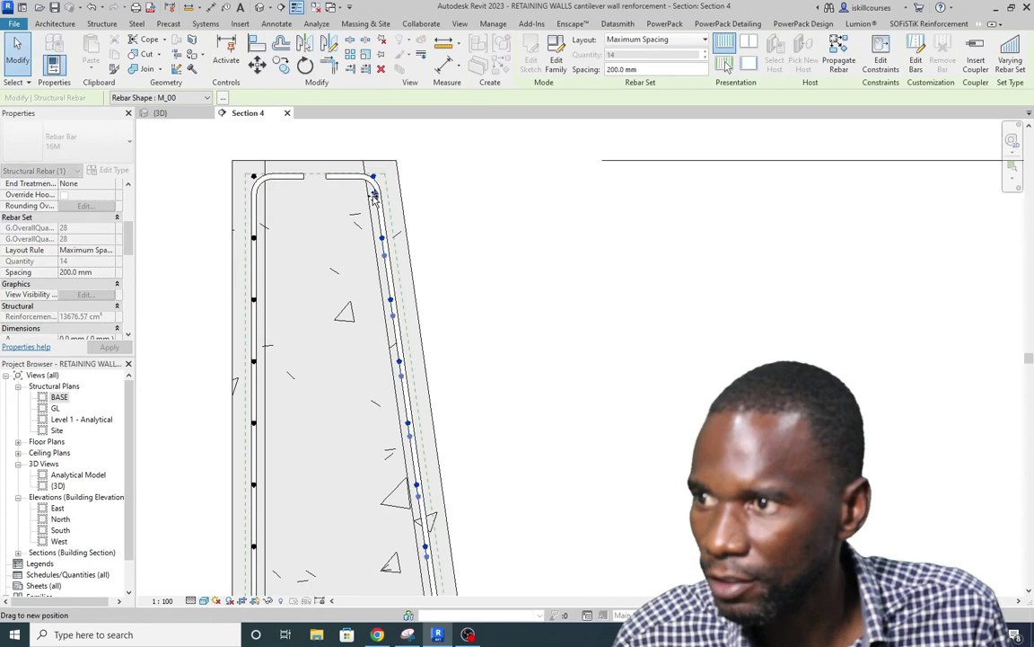
{"action": "left_click", "coordinate": [244, 184]}
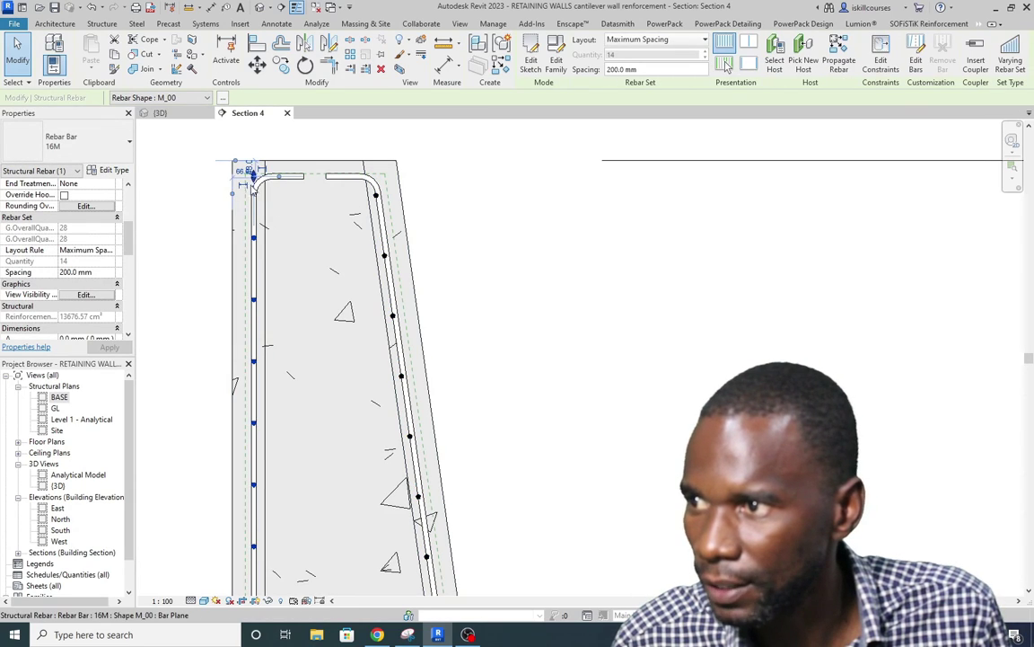
{"action": "key", "text": "Escape"}
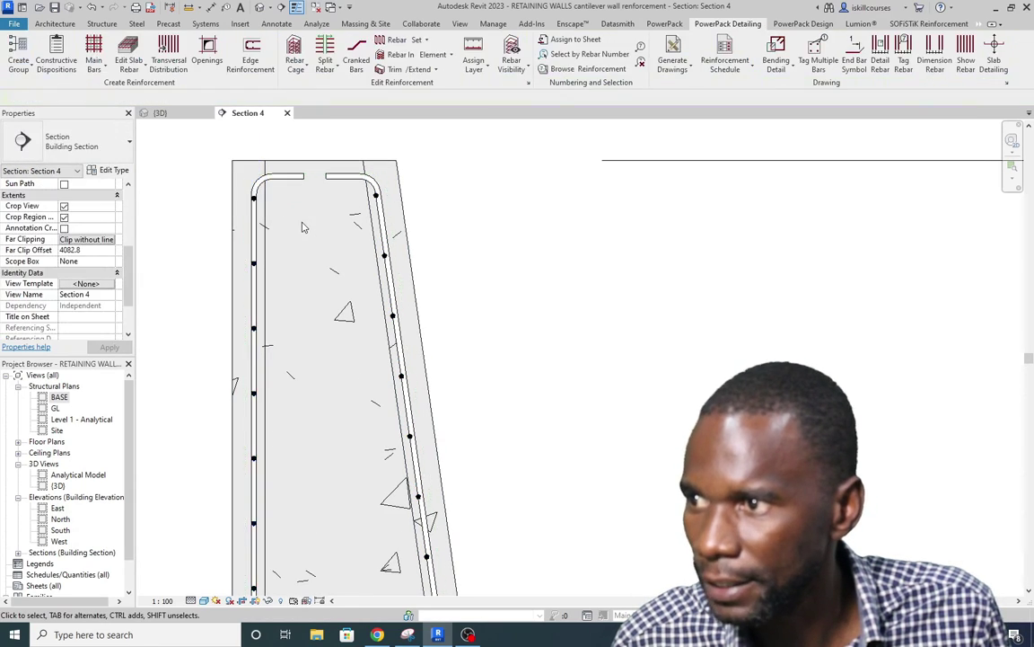
Step: Examine how the stem's main bars sit relative to the horizontal bars and starter bars in Section 4
{"action": "scroll", "coordinate": [316, 281], "scroll_direction": "down", "scroll_amount": 3}
{"action": "scroll", "coordinate": [316, 281], "scroll_direction": "up", "scroll_amount": 4}
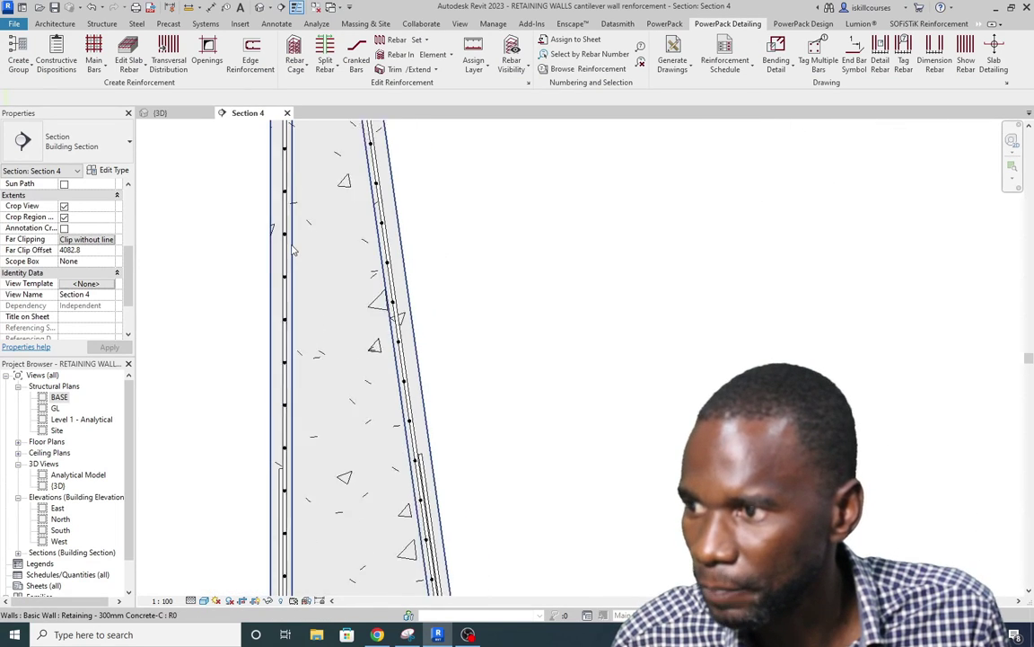
{"action": "scroll", "coordinate": [305, 355], "scroll_direction": "up", "scroll_amount": 3}
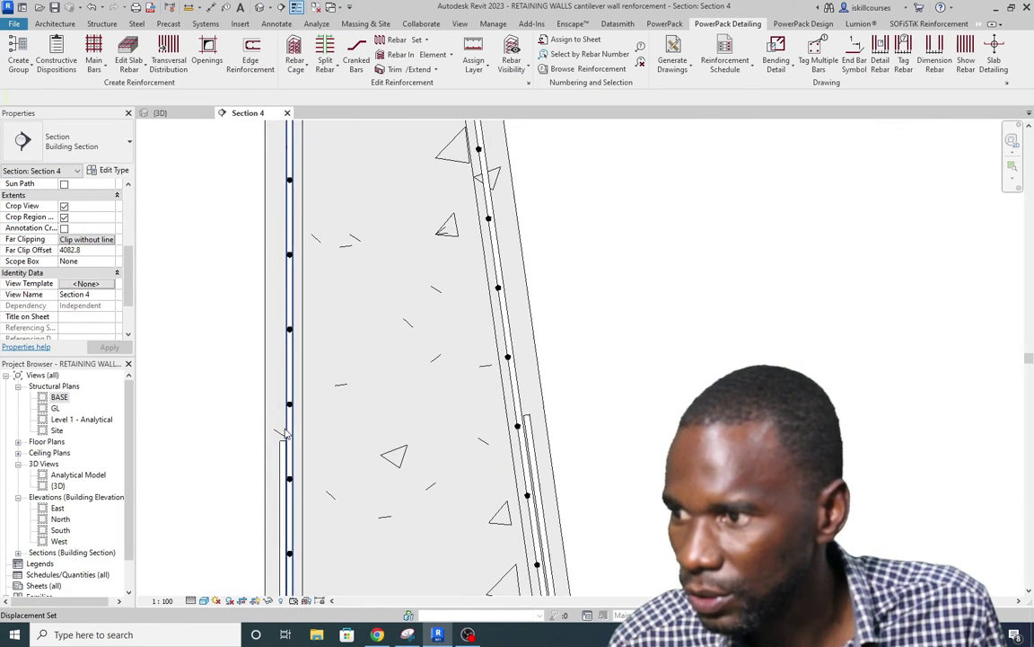
{"action": "left_click", "coordinate": [293, 329]}
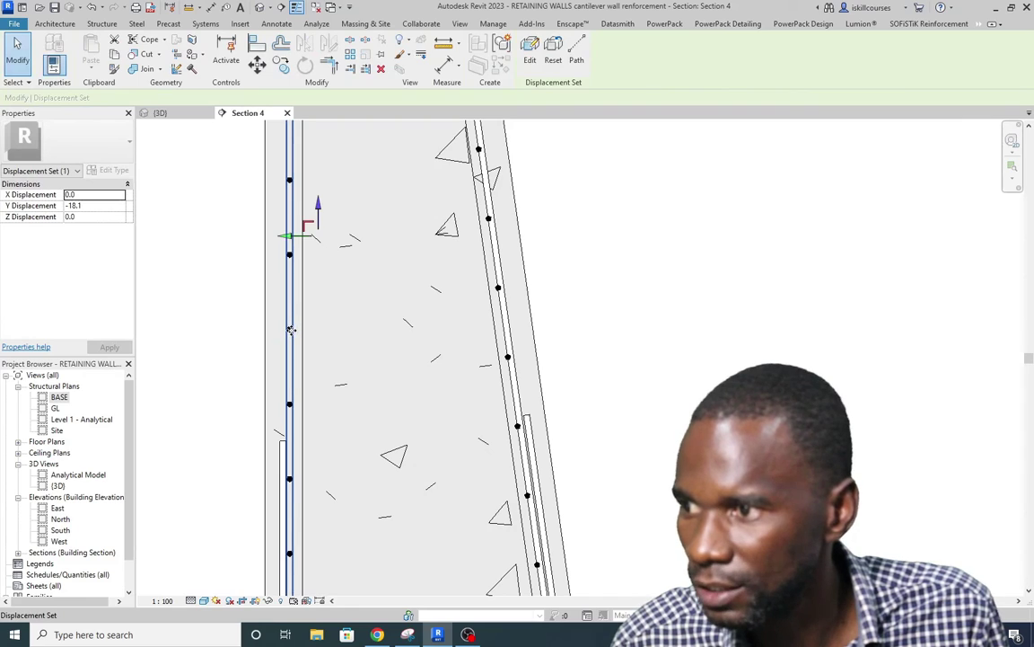
{"action": "scroll", "coordinate": [305, 350], "scroll_direction": "down", "scroll_amount": 2}
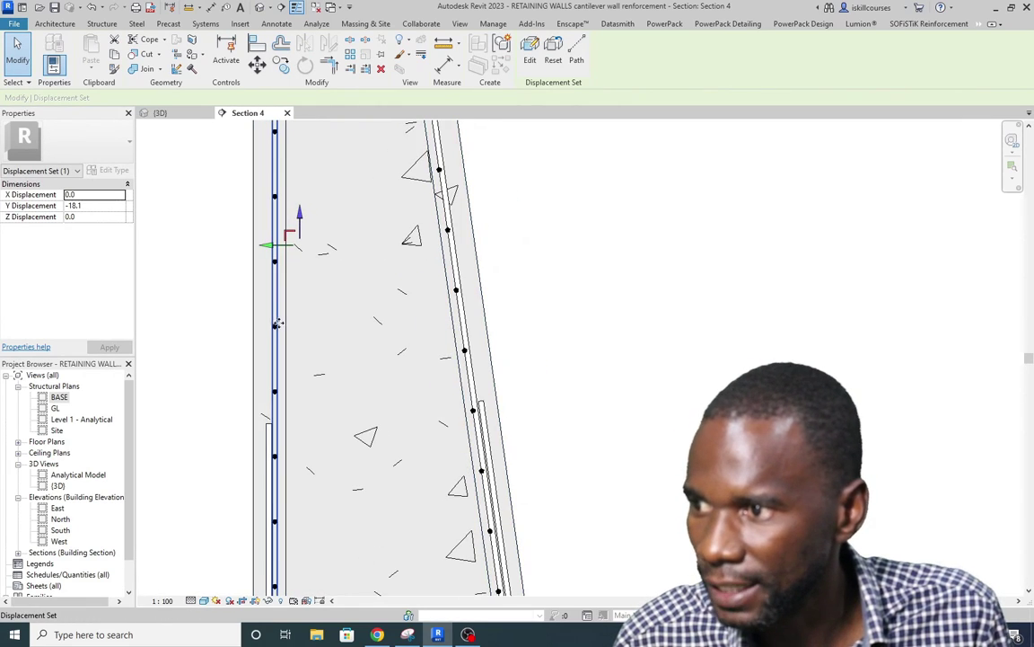
{"action": "left_click", "coordinate": [327, 375]}
{"action": "left_click", "coordinate": [278, 362]}
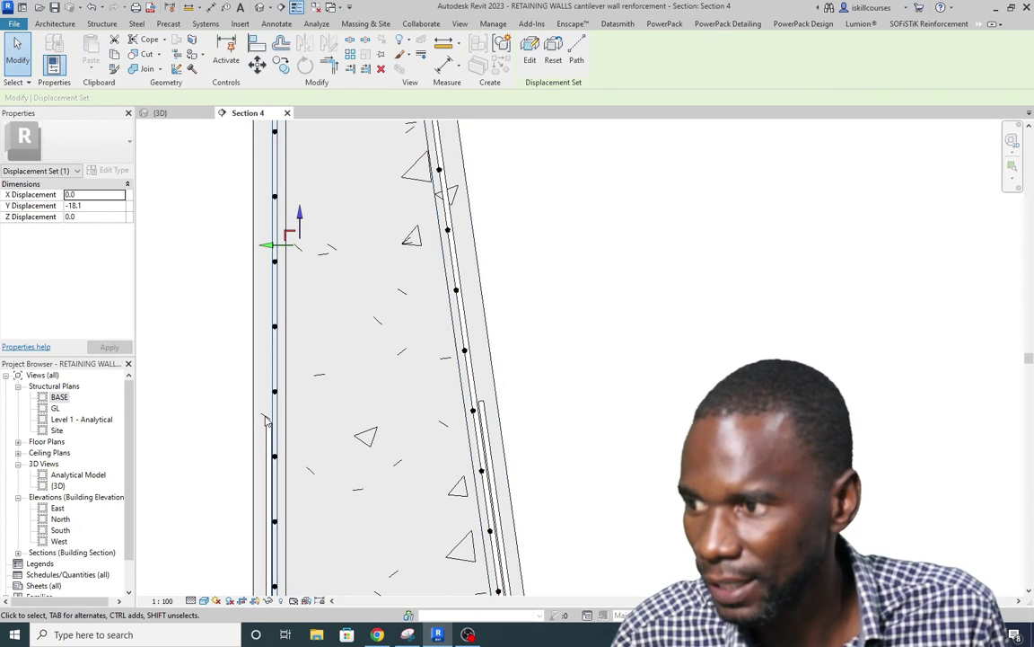
{"action": "scroll", "coordinate": [306, 373], "scroll_direction": "down", "scroll_amount": 1}
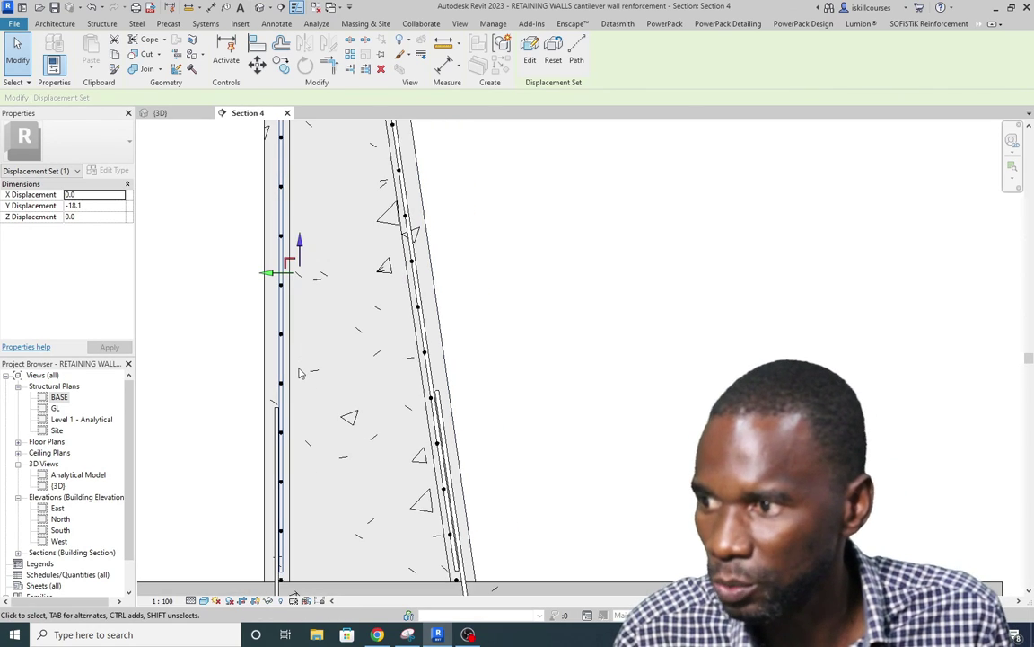
Step: In the 3D view, select the whole retaining wall and footing and filter the selection to Structural Rebar only
{"action": "left_click", "coordinate": [162, 113]}
{"action": "middle_click_drag", "start_coordinate": [359, 269], "coordinate": [498, 279], "text": "shift"}
{"action": "scroll", "coordinate": [422, 286], "scroll_direction": "down", "scroll_amount": 2}
{"action": "scroll", "coordinate": [422, 286], "scroll_direction": "up", "scroll_amount": 2}
{"action": "scroll", "coordinate": [499, 279], "scroll_direction": "down", "scroll_amount": 2}
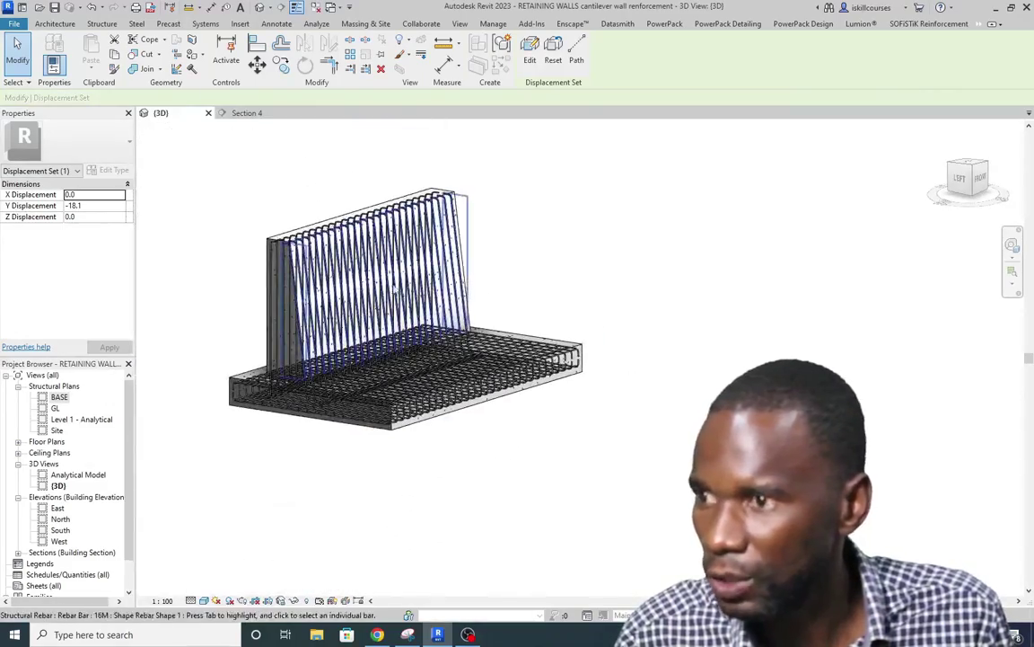
{"action": "left_click_drag", "start_coordinate": [191, 159], "coordinate": [614, 464]}
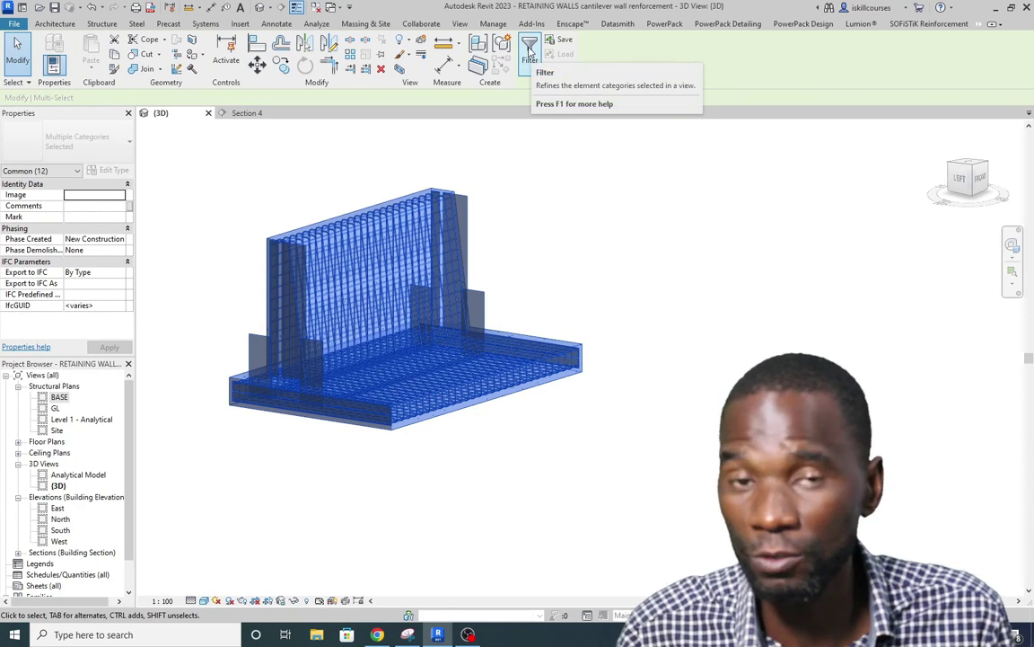
{"action": "left_click", "coordinate": [531, 47]}
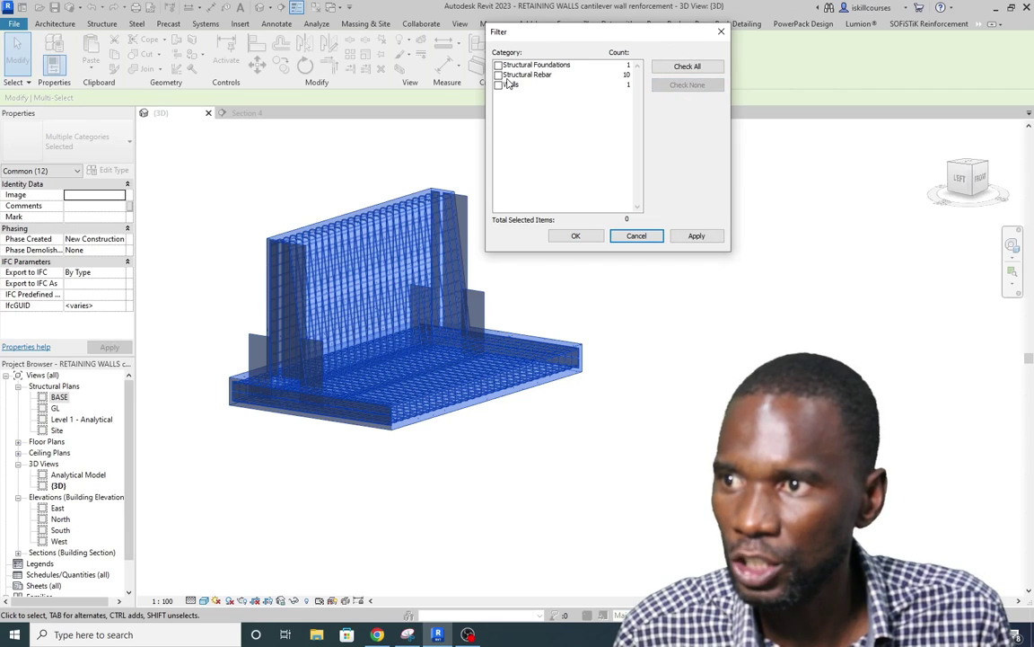
{"action": "left_click", "coordinate": [698, 240]}
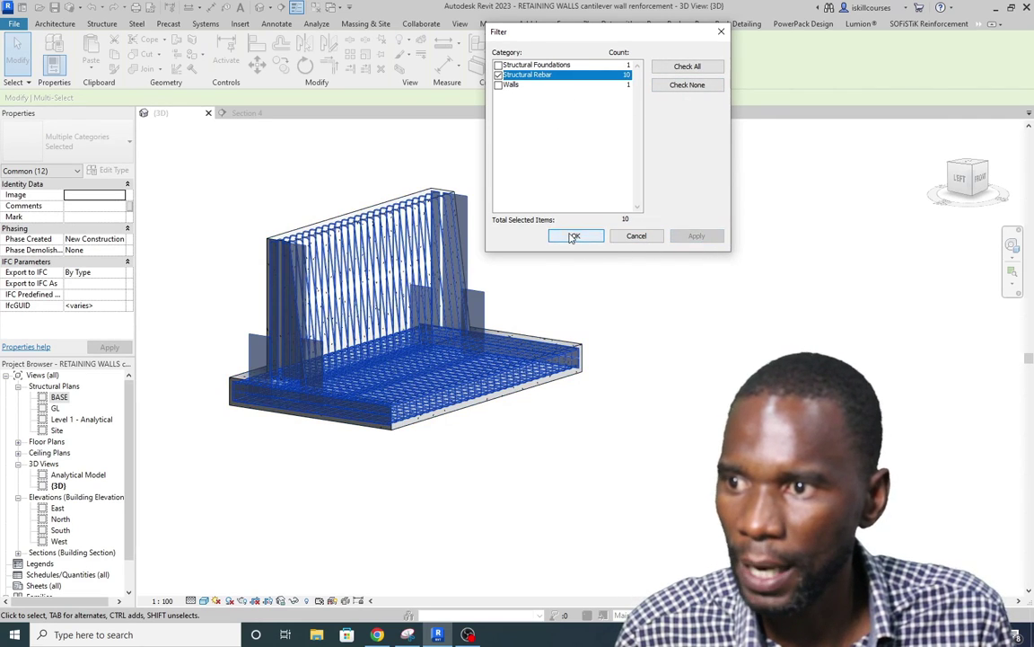
{"action": "left_click", "coordinate": [574, 236]}
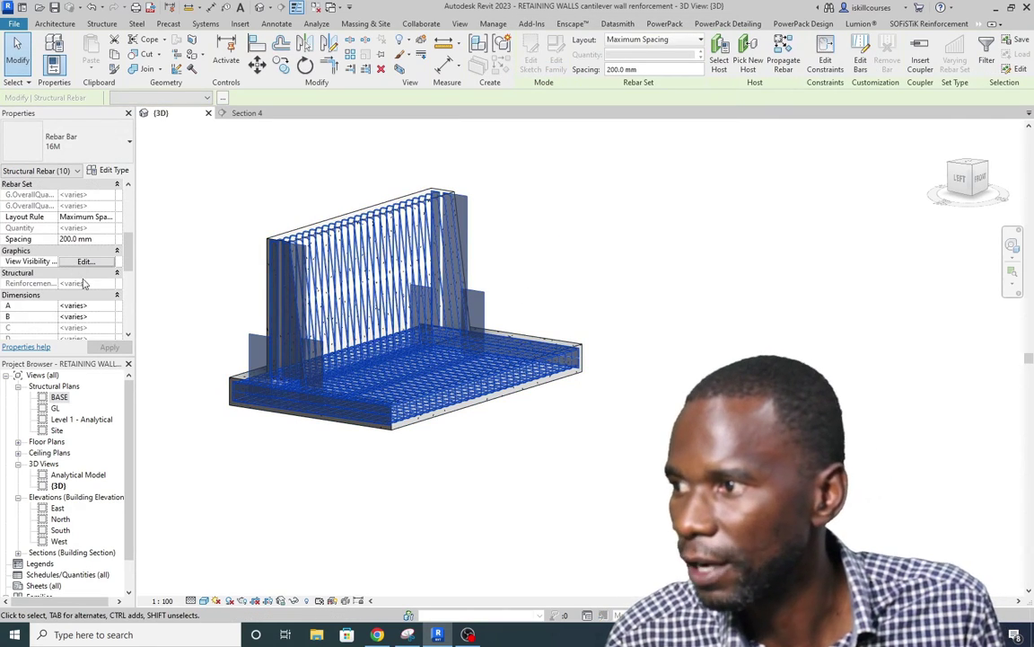
Step: Show the selected rebar unobscured in the {3D} view and set that view's detail level to Fine
{"action": "left_click", "coordinate": [85, 262]}
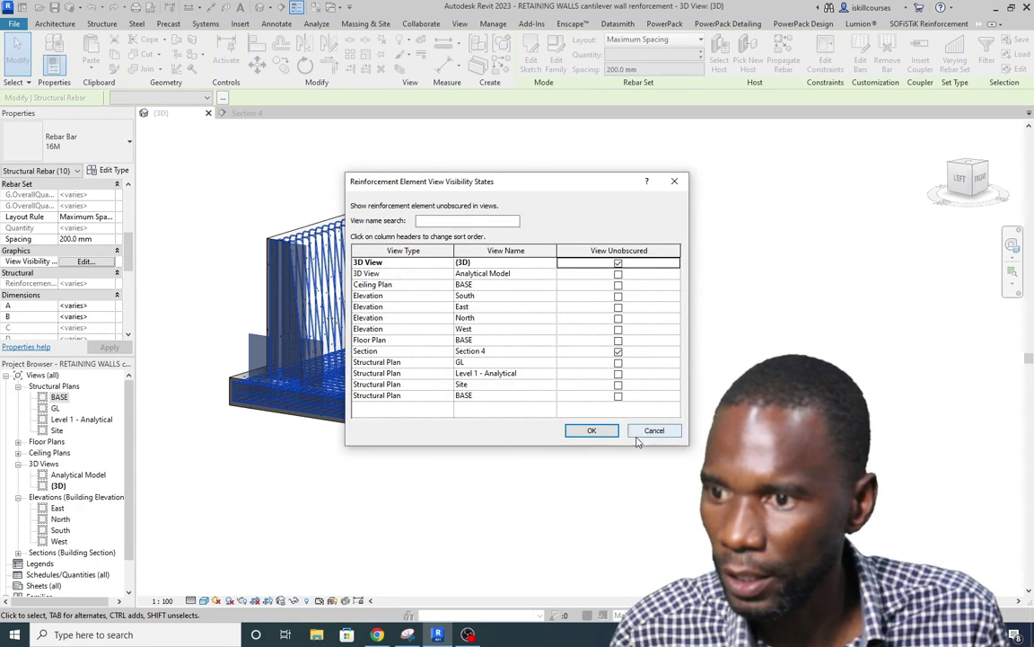
{"action": "left_click", "coordinate": [592, 432]}
{"action": "scroll", "coordinate": [310, 197], "scroll_direction": "up", "scroll_amount": 4}
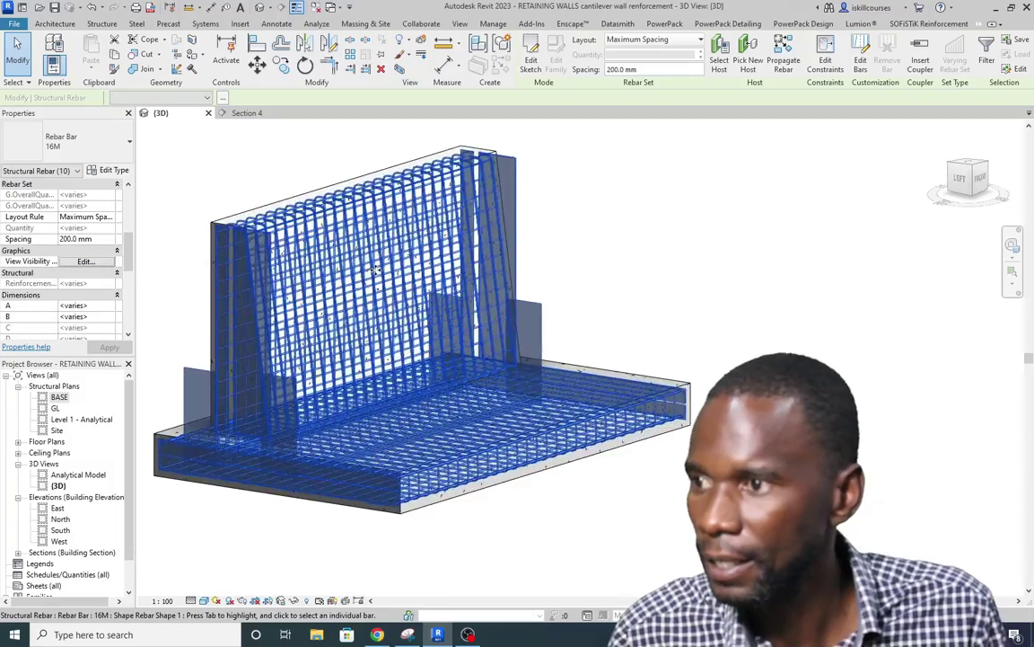
{"action": "left_click", "coordinate": [191, 600]}
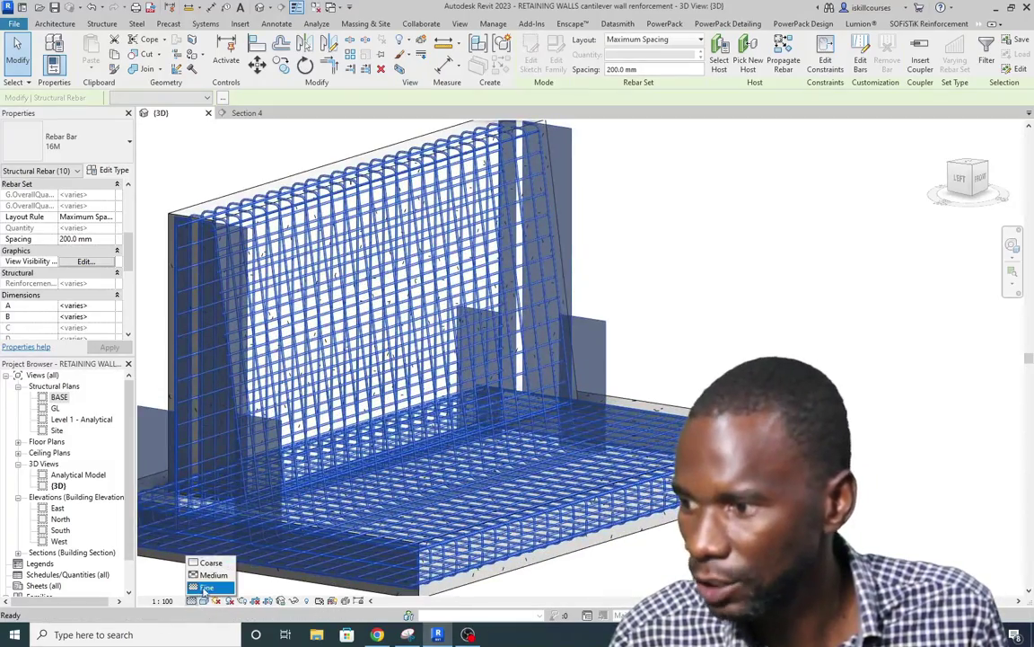
{"action": "left_click", "coordinate": [207, 588]}
{"action": "key", "text": "Escape"}
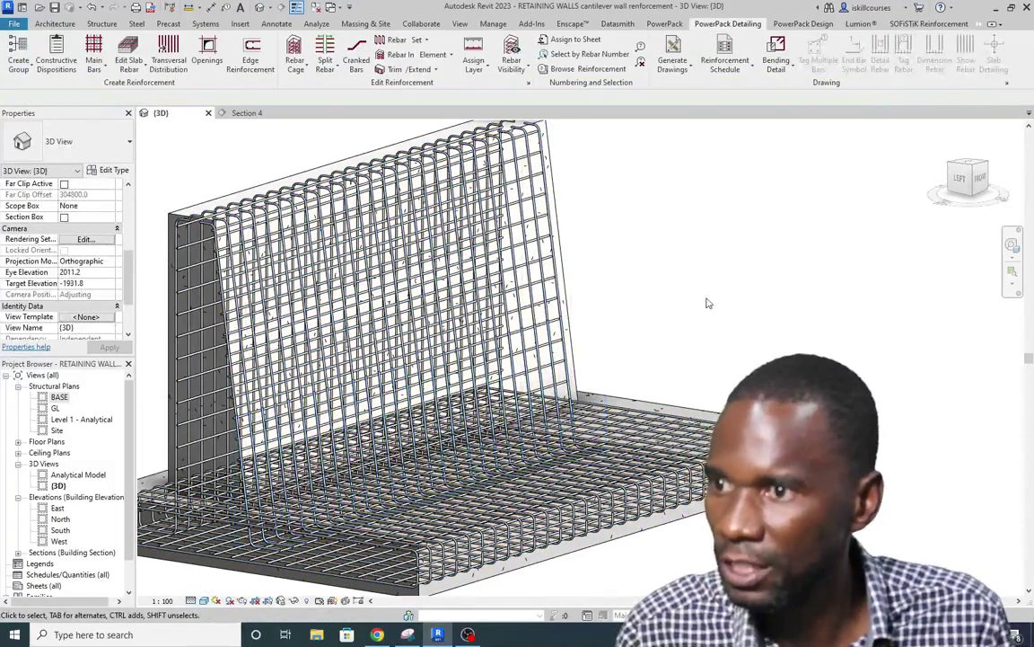
Step: Examine the stem's rebar cage in 3D, then orbit to the wall's end face to check the horizontal bars against the main bars
{"action": "scroll", "coordinate": [592, 228], "scroll_direction": "up", "scroll_amount": 5}
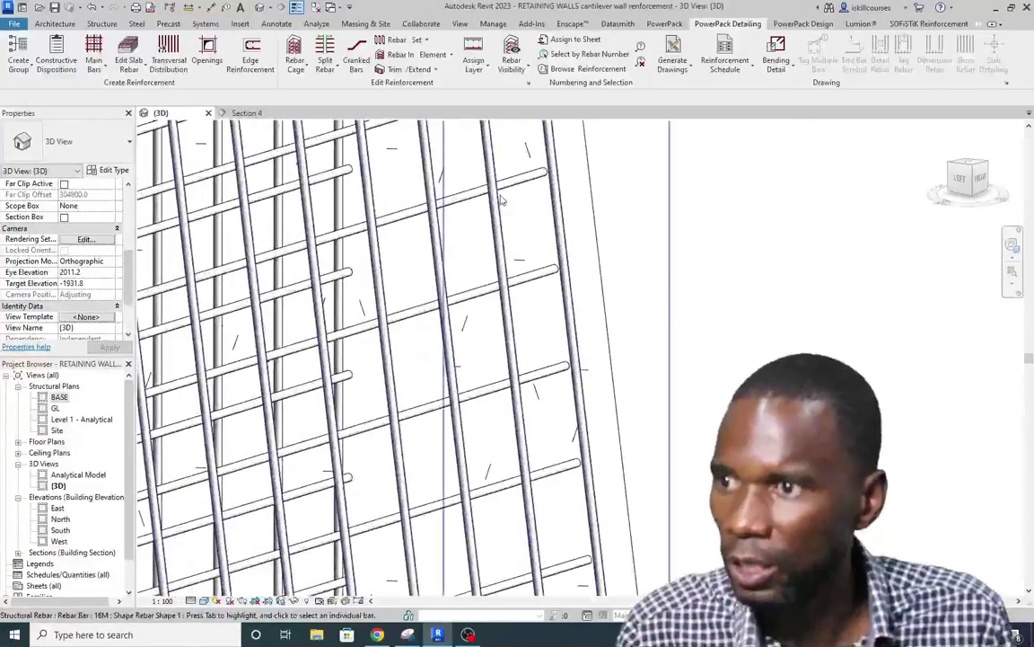
{"action": "middle_click_drag", "start_coordinate": [466, 204], "coordinate": [493, 226], "text": "shift"}
{"action": "scroll", "coordinate": [493, 225], "scroll_direction": "down", "scroll_amount": 5}
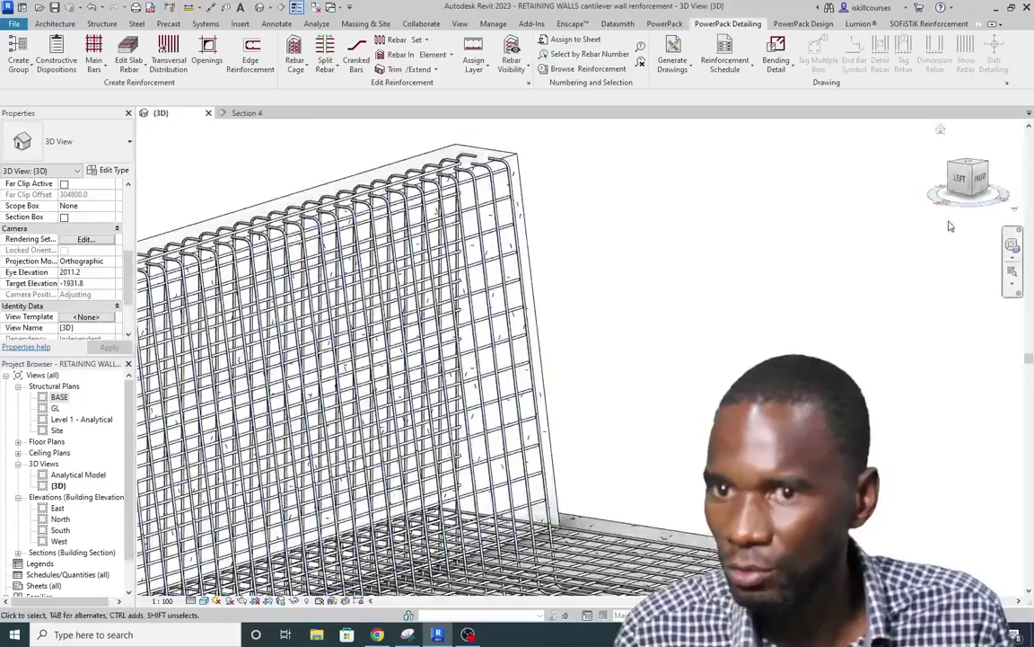
{"action": "left_click", "coordinate": [1012, 246]}
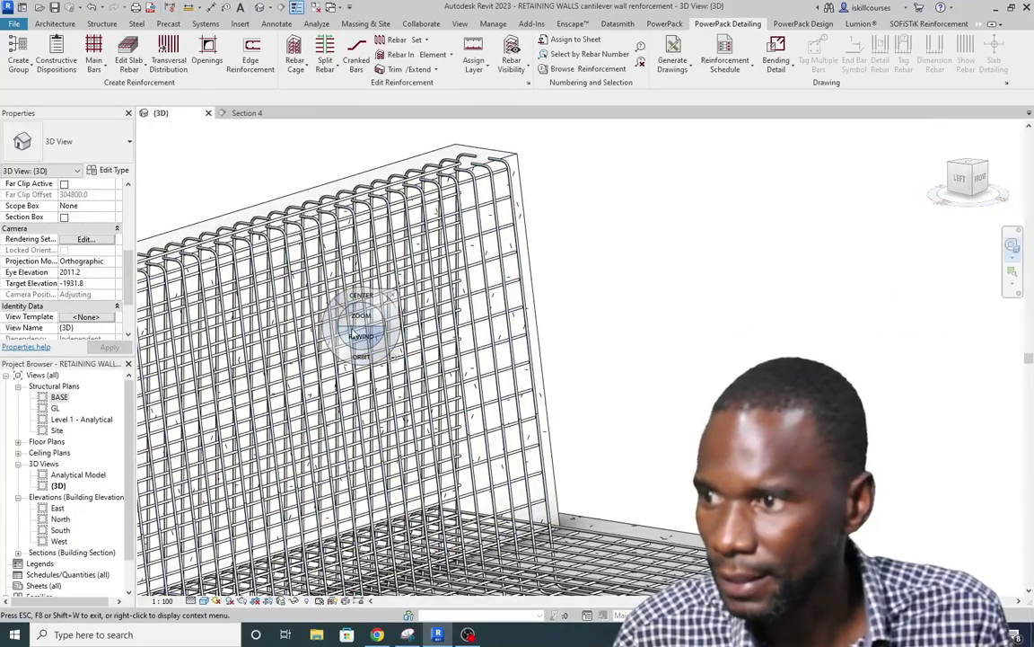
{"action": "left_click", "coordinate": [359, 343]}
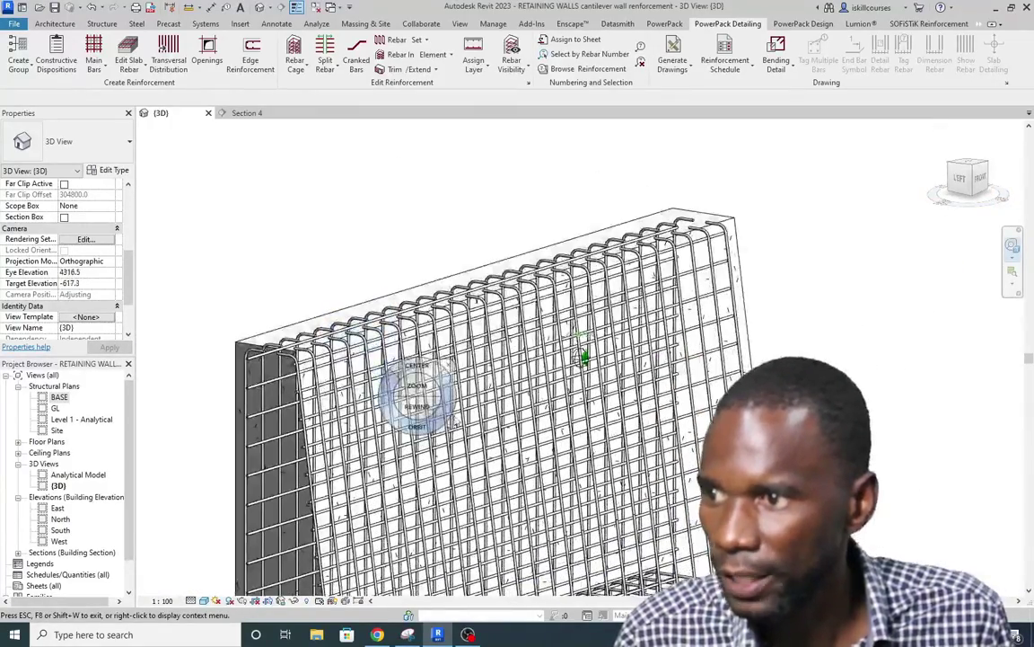
{"action": "scroll", "coordinate": [388, 209], "scroll_direction": "up", "scroll_amount": 5}
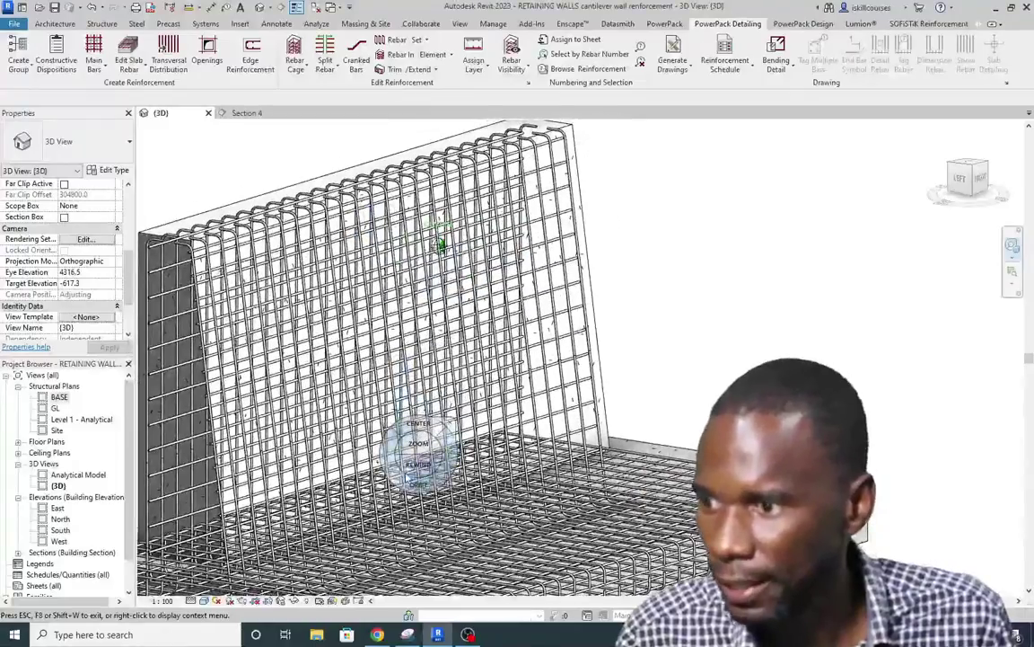
{"action": "left_click_drag", "start_coordinate": [419, 493], "coordinate": [527, 472]}
{"action": "scroll", "coordinate": [388, 208], "scroll_direction": "up", "scroll_amount": 4}
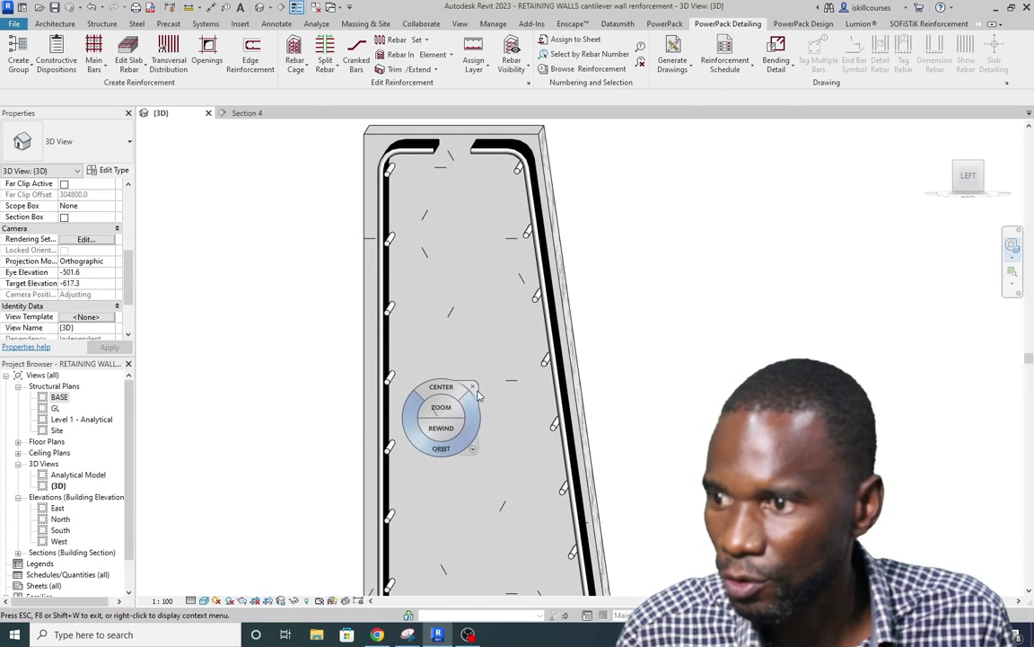
{"action": "left_click", "coordinate": [473, 387]}
{"action": "scroll", "coordinate": [283, 283], "scroll_direction": "down", "scroll_amount": 4}
Step: In Section 4, displace the horizontal 16M bar set on the vertical face slightly toward the stem's interior, clear of the main bars
{"action": "left_click", "coordinate": [244, 113]}
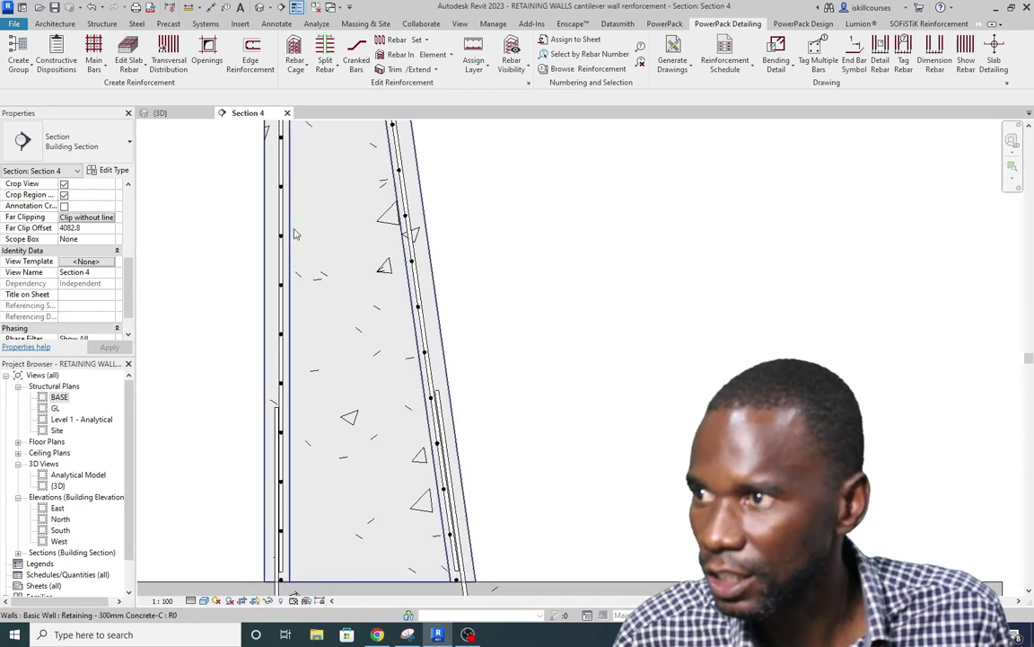
{"action": "scroll", "coordinate": [287, 281], "scroll_direction": "up", "scroll_amount": 2}
{"action": "scroll", "coordinate": [289, 281], "scroll_direction": "down", "scroll_amount": 2}
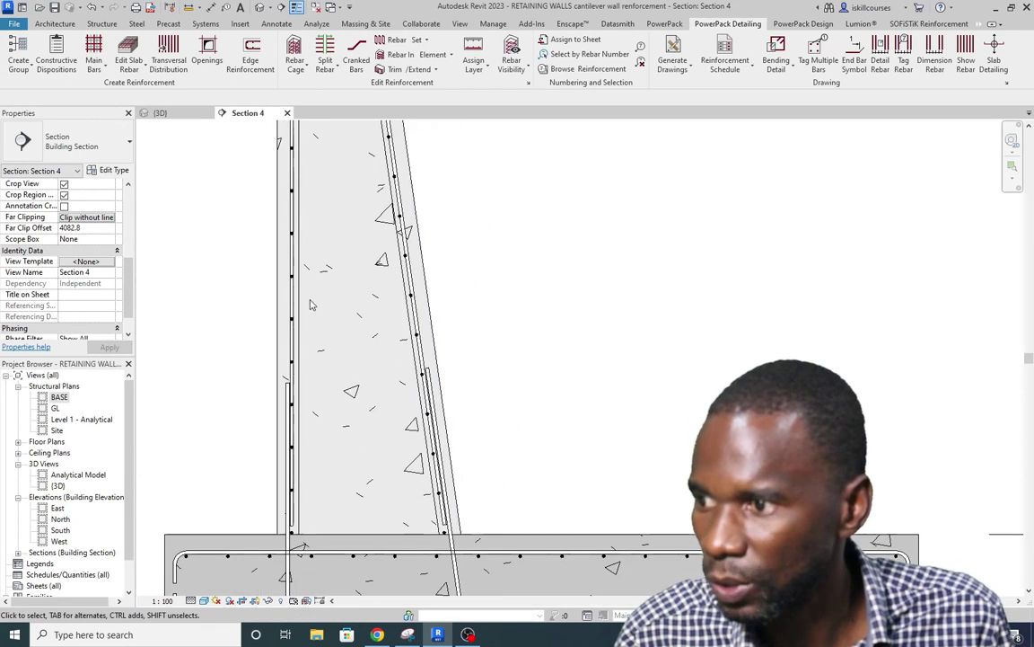
{"action": "scroll", "coordinate": [405, 326], "scroll_direction": "up", "scroll_amount": 3}
{"action": "scroll", "coordinate": [405, 326], "scroll_direction": "down", "scroll_amount": 1}
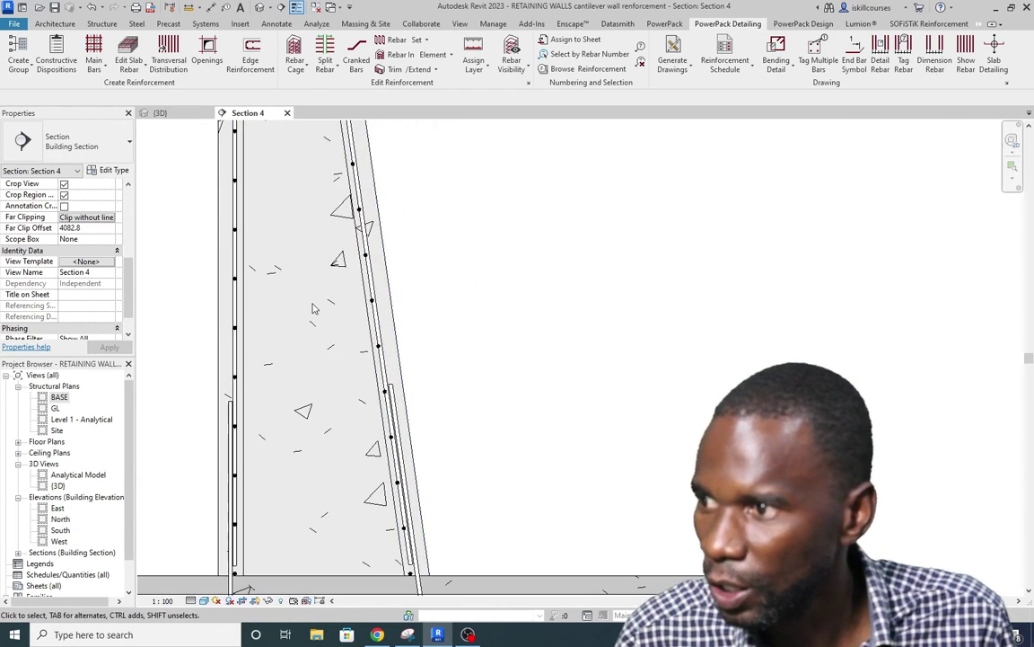
{"action": "scroll", "coordinate": [251, 295], "scroll_direction": "down", "scroll_amount": 1}
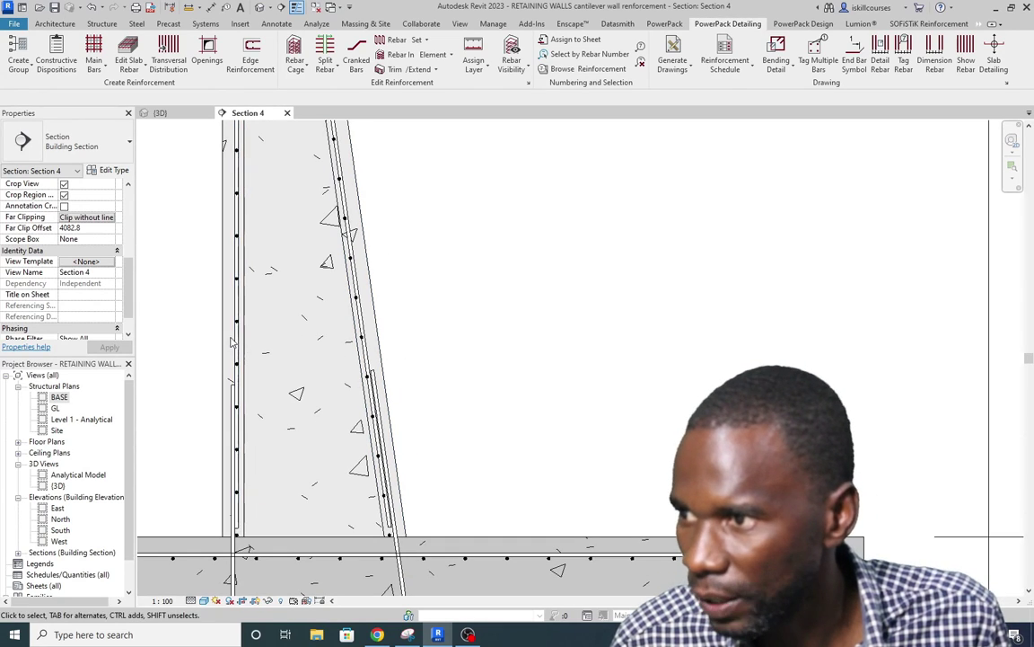
{"action": "scroll", "coordinate": [240, 350], "scroll_direction": "up", "scroll_amount": 1}
{"action": "scroll", "coordinate": [240, 350], "scroll_direction": "up", "scroll_amount": 2}
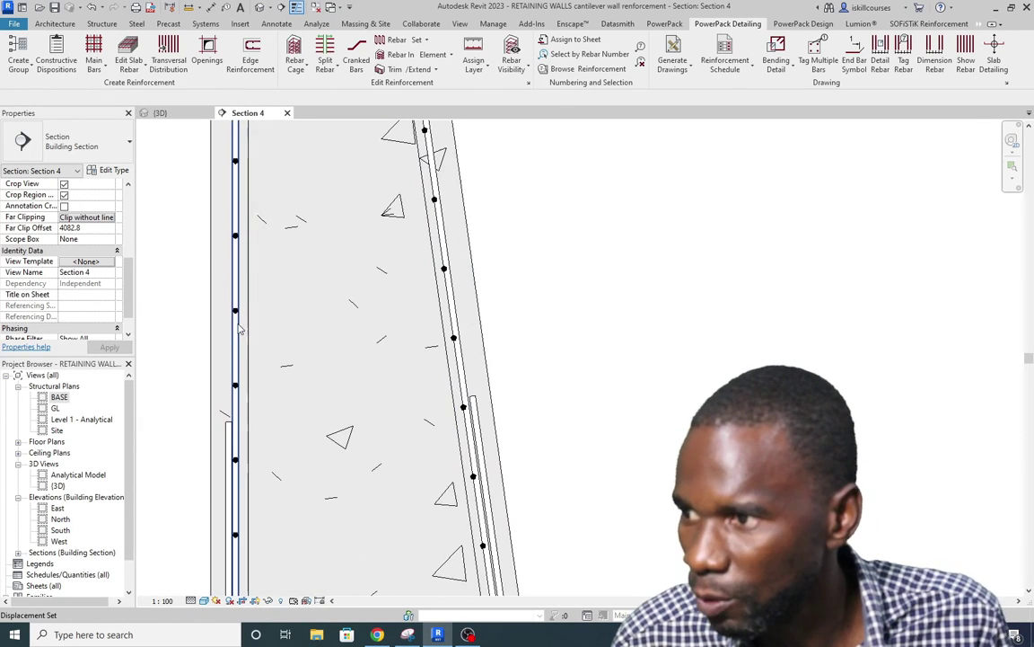
{"action": "left_click", "coordinate": [241, 314]}
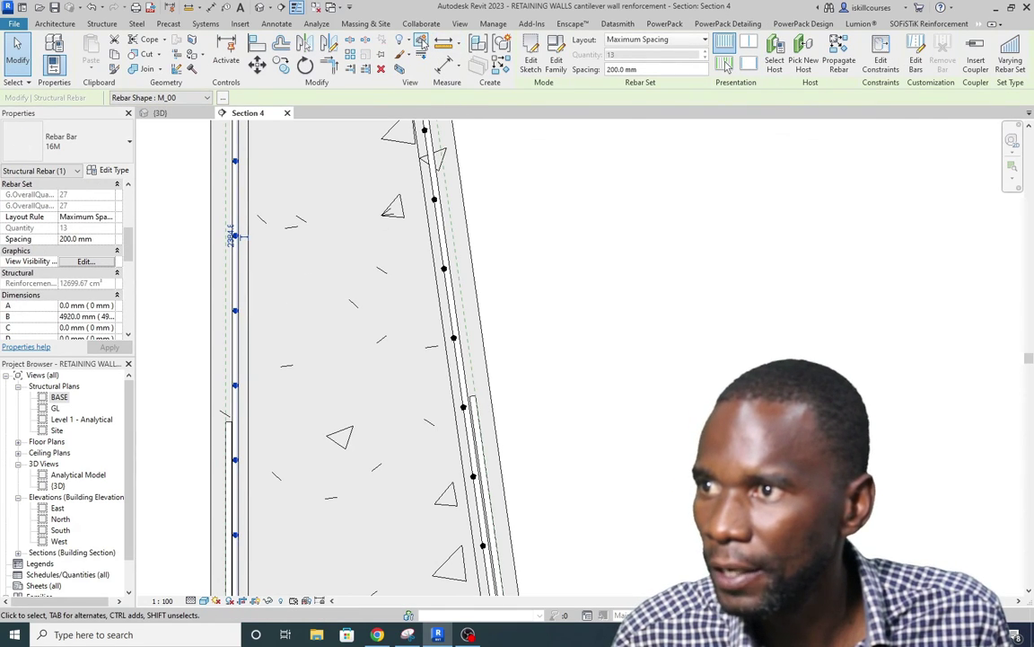
{"action": "left_click", "coordinate": [382, 42]}
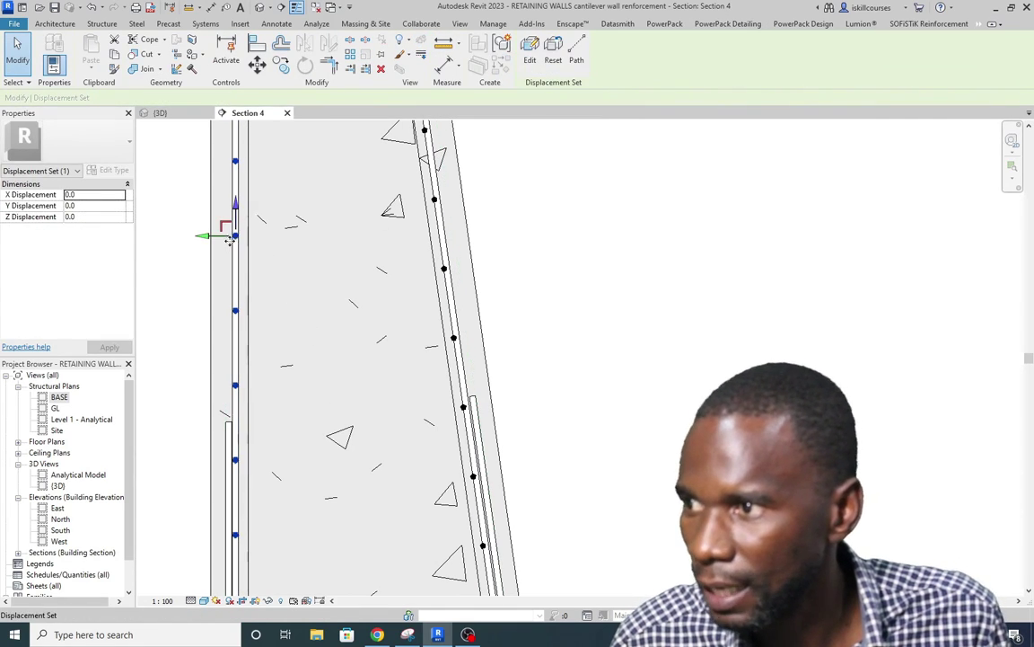
{"action": "left_click_drag", "start_coordinate": [203, 238], "coordinate": [205, 233]}
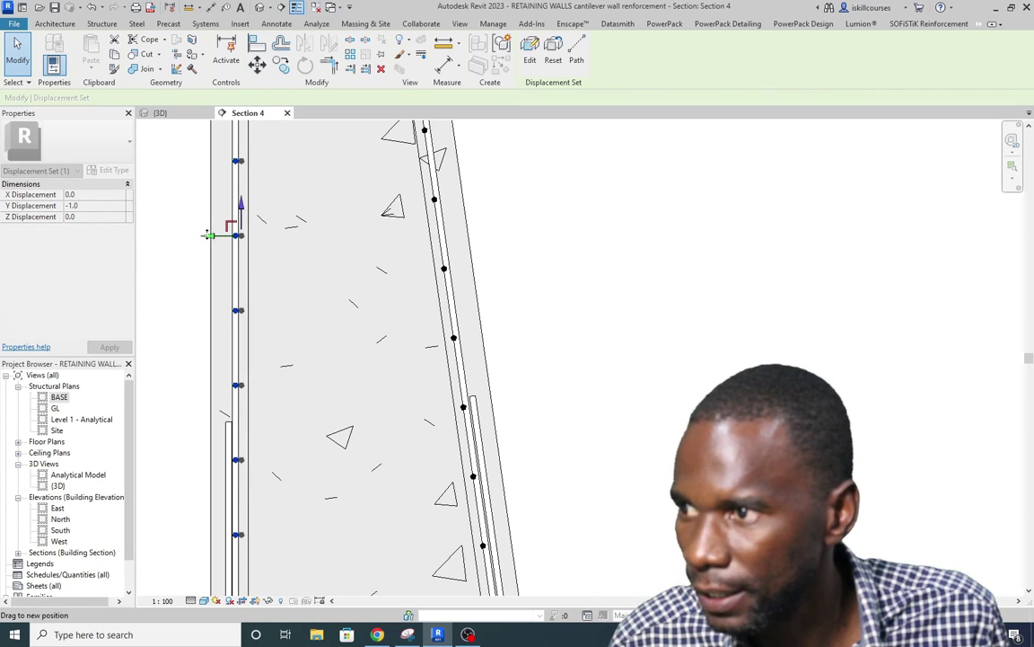
{"action": "left_click", "coordinate": [538, 326]}
Step: Displace the horizontal 16M bar set on the sloping face slightly toward the stem's interior, clear of the main bars
{"action": "middle_click_drag", "start_coordinate": [467, 358], "coordinate": [406, 336]}
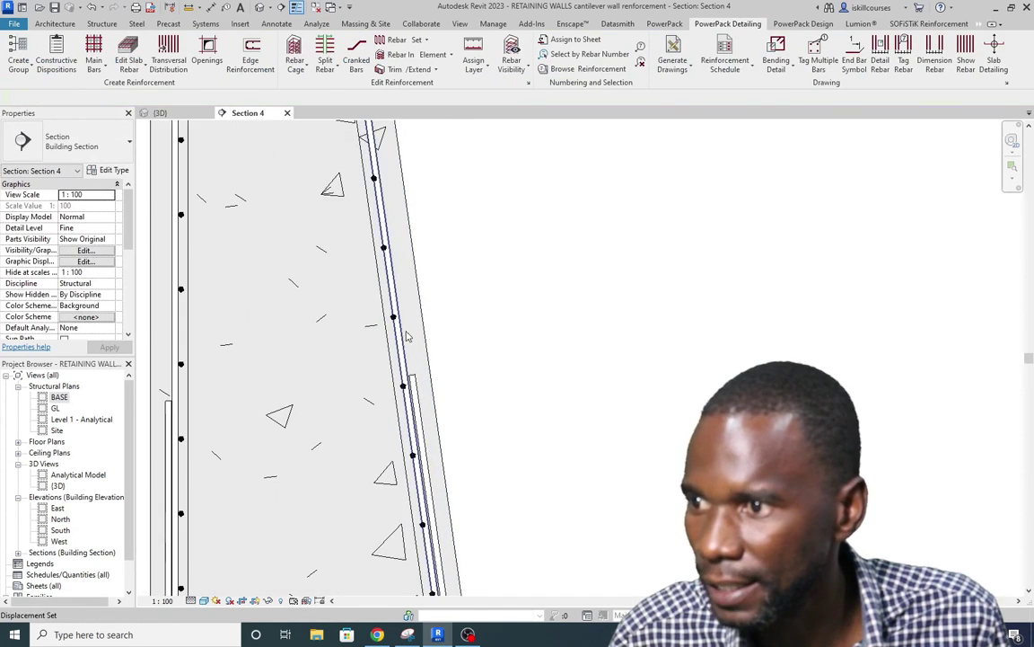
{"action": "scroll", "coordinate": [406, 336], "scroll_direction": "up", "scroll_amount": 2}
{"action": "left_click", "coordinate": [377, 335]}
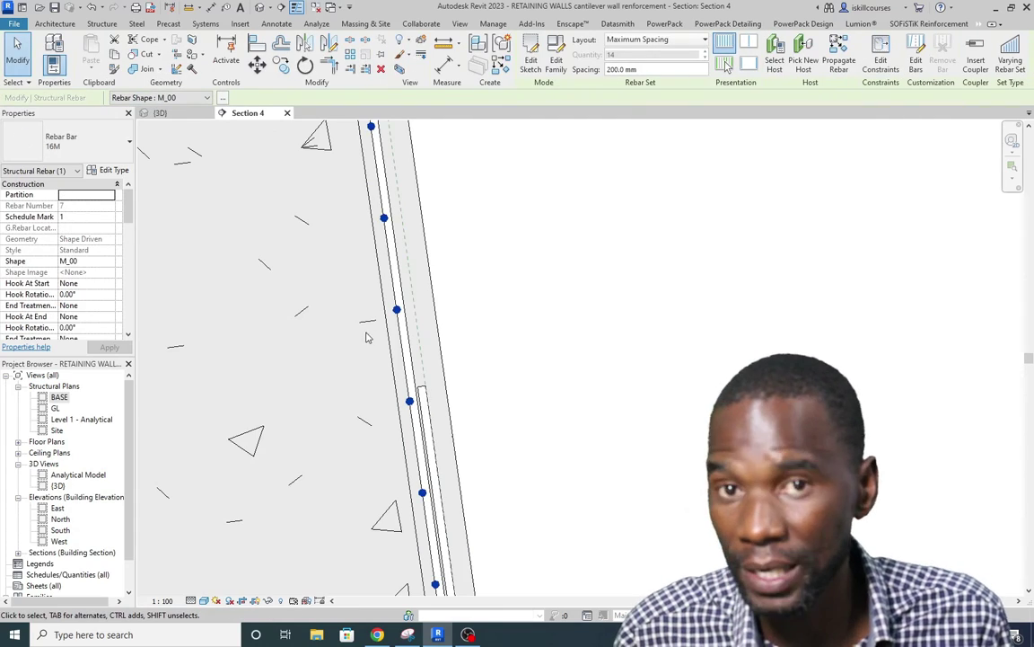
{"action": "scroll", "coordinate": [365, 341], "scroll_direction": "down", "scroll_amount": 2}
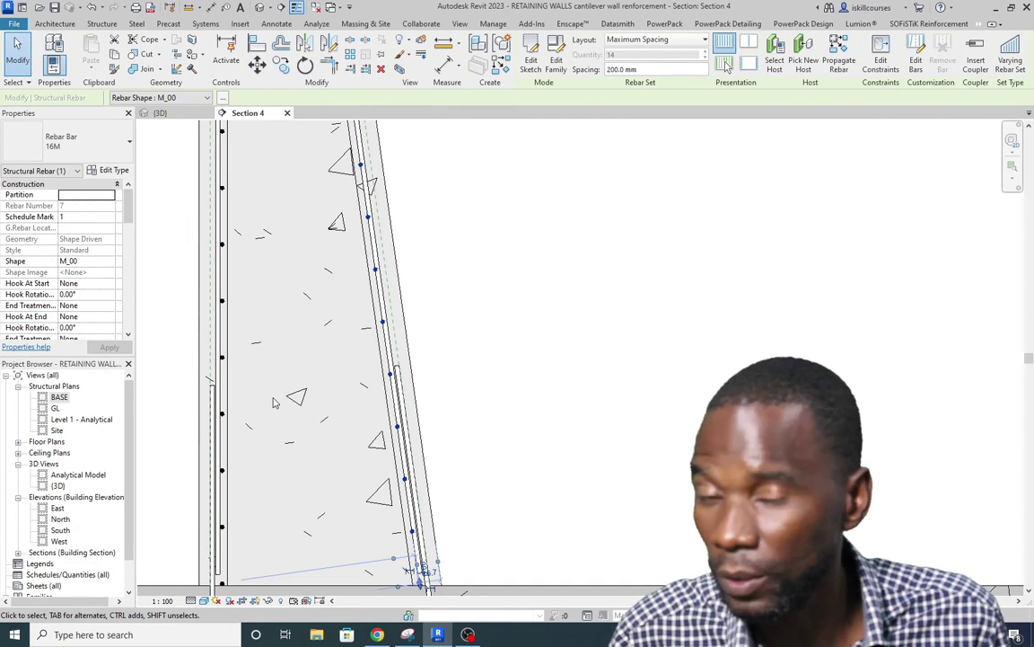
{"action": "left_click", "coordinate": [420, 42]}
{"action": "left_click_drag", "start_coordinate": [342, 246], "coordinate": [340, 240]}
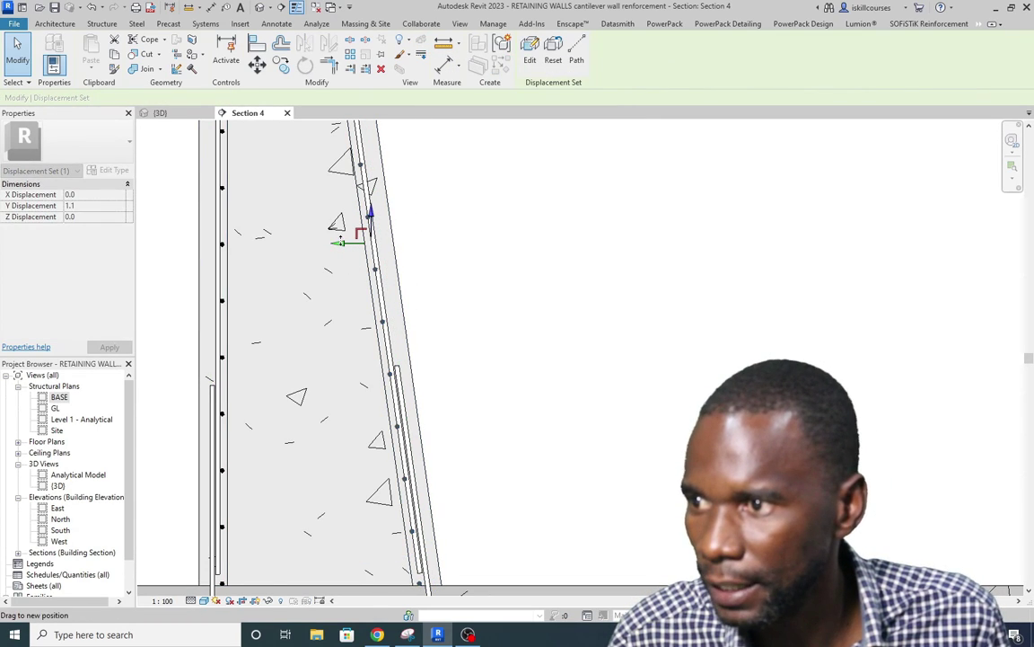
{"action": "left_click", "coordinate": [503, 369]}
{"action": "scroll", "coordinate": [296, 269], "scroll_direction": "down", "scroll_amount": 4}
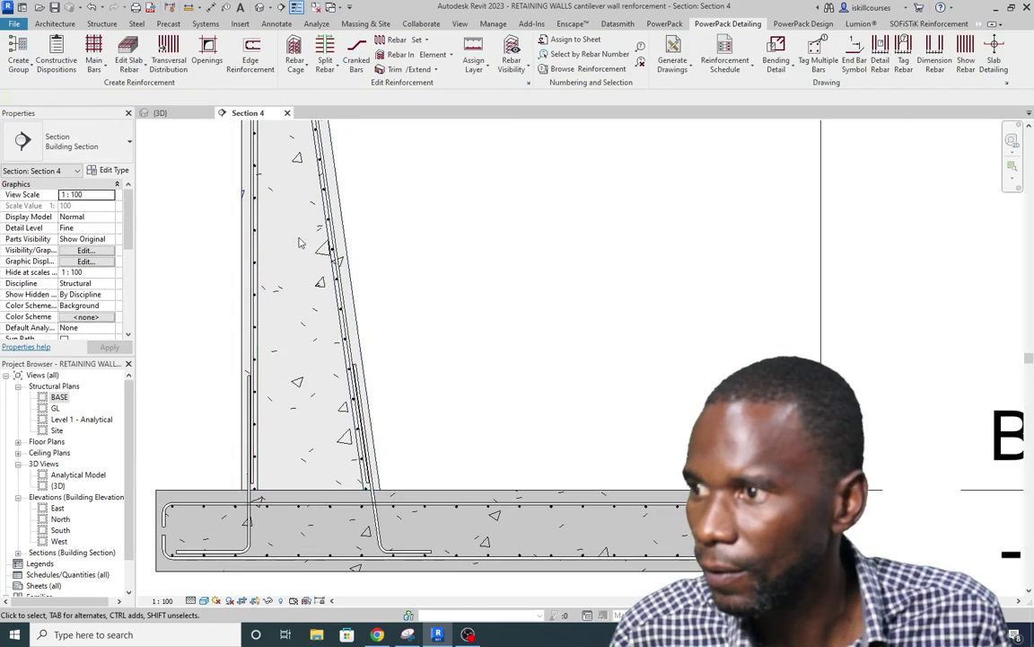
{"action": "scroll", "coordinate": [295, 264], "scroll_direction": "up", "scroll_amount": 4}
{"action": "scroll", "coordinate": [294, 264], "scroll_direction": "up", "scroll_amount": 2}
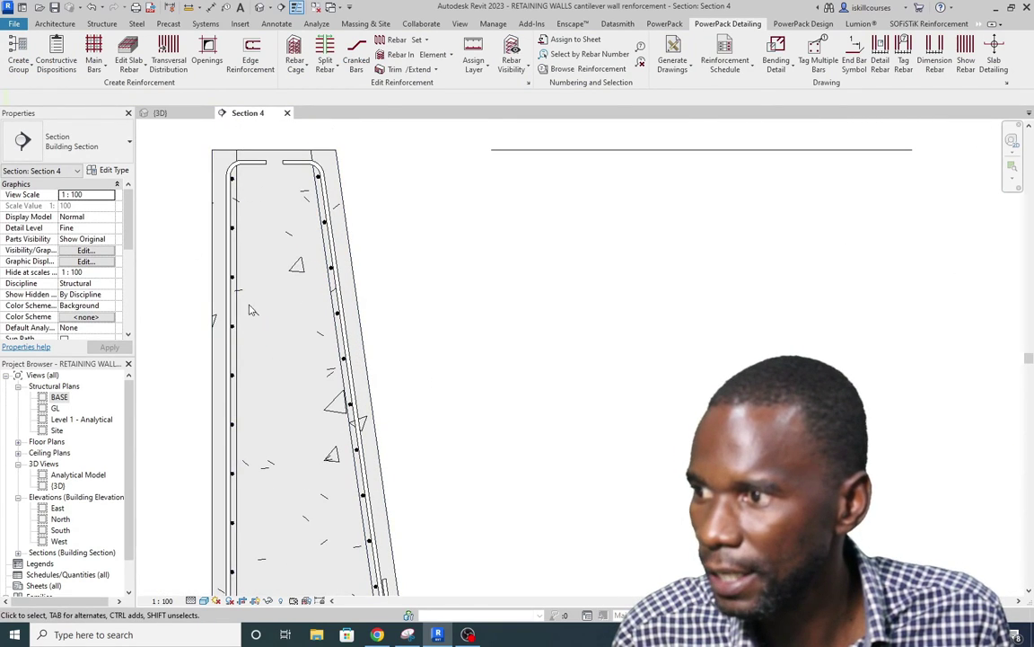
Step: Return to the {3D} view and examine the retaining wall's finished stem and footing reinforcement, from the end face and at an angle
{"action": "left_click", "coordinate": [160, 113]}
{"action": "scroll", "coordinate": [341, 269], "scroll_direction": "up", "scroll_amount": 2}
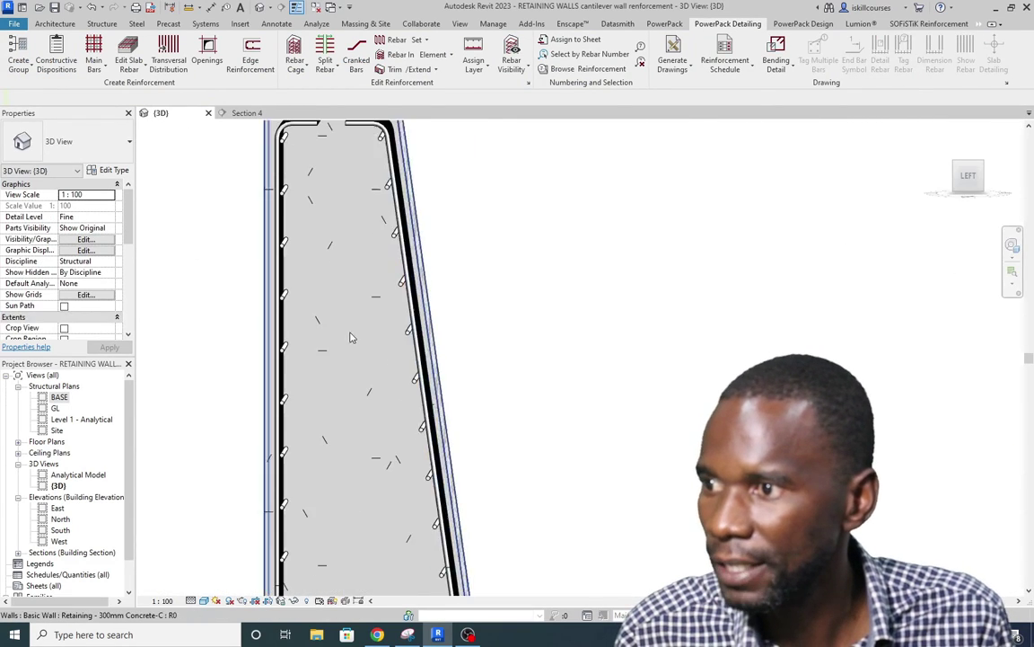
{"action": "scroll", "coordinate": [339, 227], "scroll_direction": "down", "scroll_amount": 3}
{"action": "scroll", "coordinate": [339, 227], "scroll_direction": "down", "scroll_amount": 1}
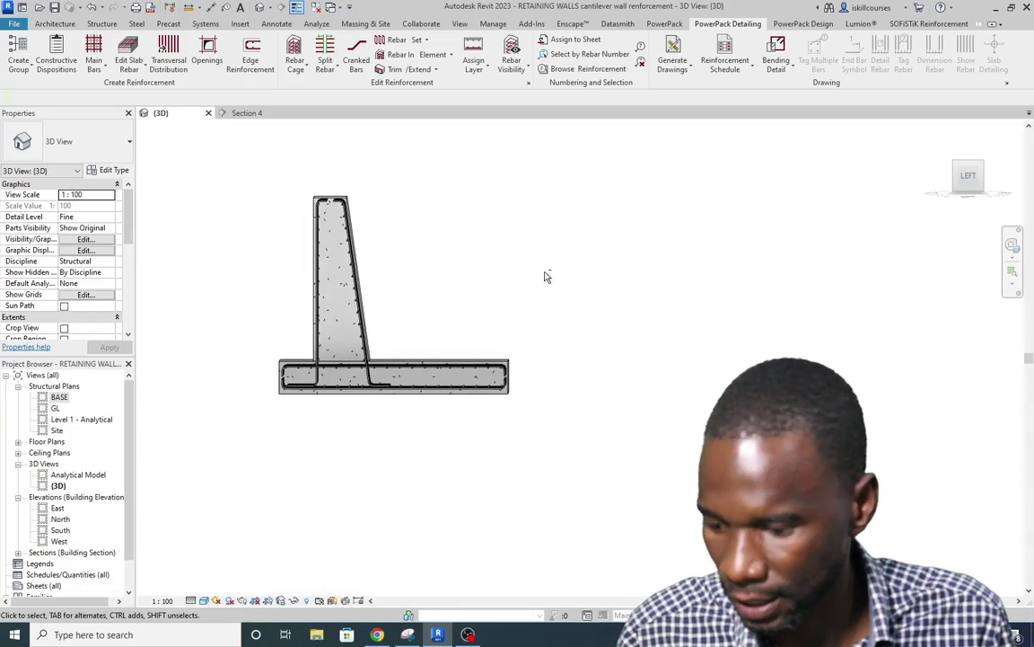
{"action": "middle_click_drag", "start_coordinate": [547, 277], "coordinate": [503, 326], "text": "shift"}
{"action": "scroll", "coordinate": [503, 326], "scroll_direction": "up", "scroll_amount": 5}
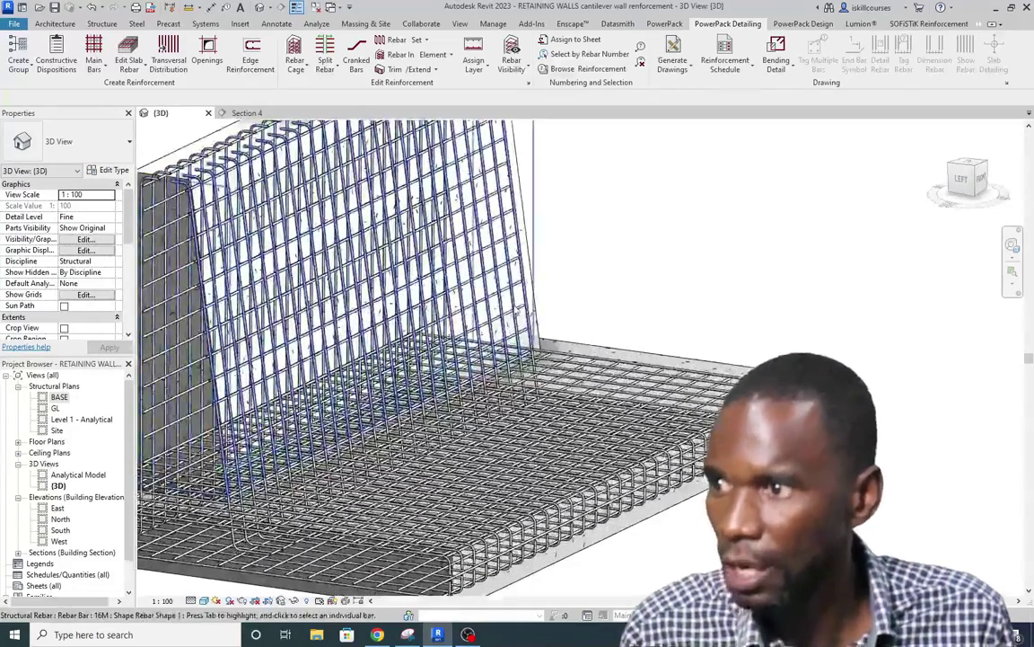
{"action": "middle_click_drag", "start_coordinate": [623, 240], "coordinate": [638, 273], "text": "shift"}
{"action": "scroll", "coordinate": [581, 375], "scroll_direction": "up", "scroll_amount": 2}
{"action": "scroll", "coordinate": [581, 376], "scroll_direction": "down", "scroll_amount": 2}
{"action": "scroll", "coordinate": [581, 375], "scroll_direction": "down", "scroll_amount": 2}
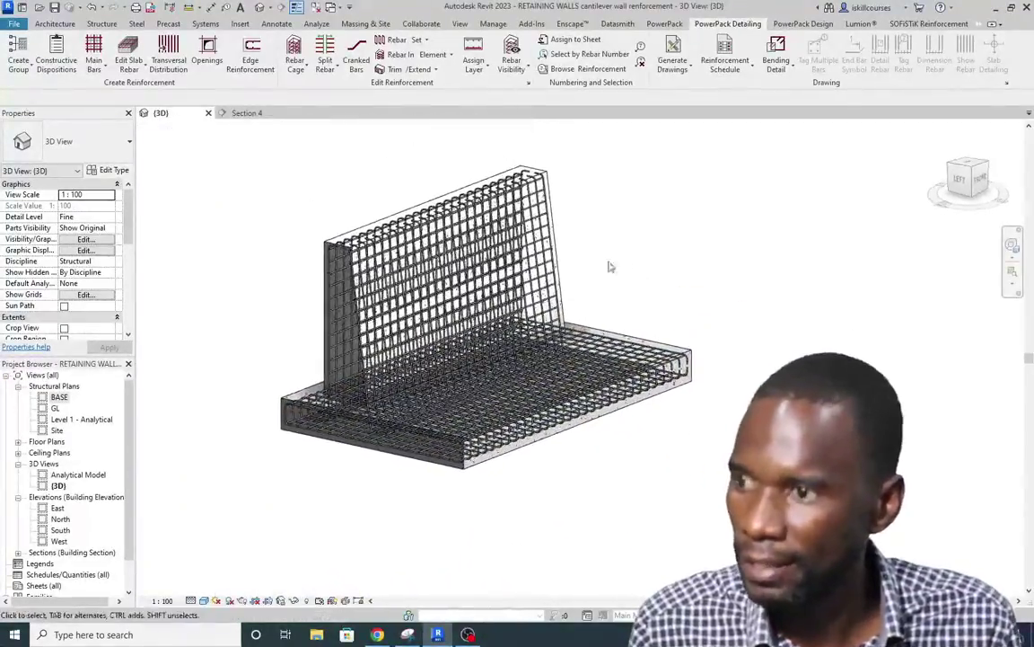
{"action": "scroll", "coordinate": [610, 266], "scroll_direction": "up", "scroll_amount": 3}
{"action": "scroll", "coordinate": [508, 322], "scroll_direction": "down", "scroll_amount": 2}
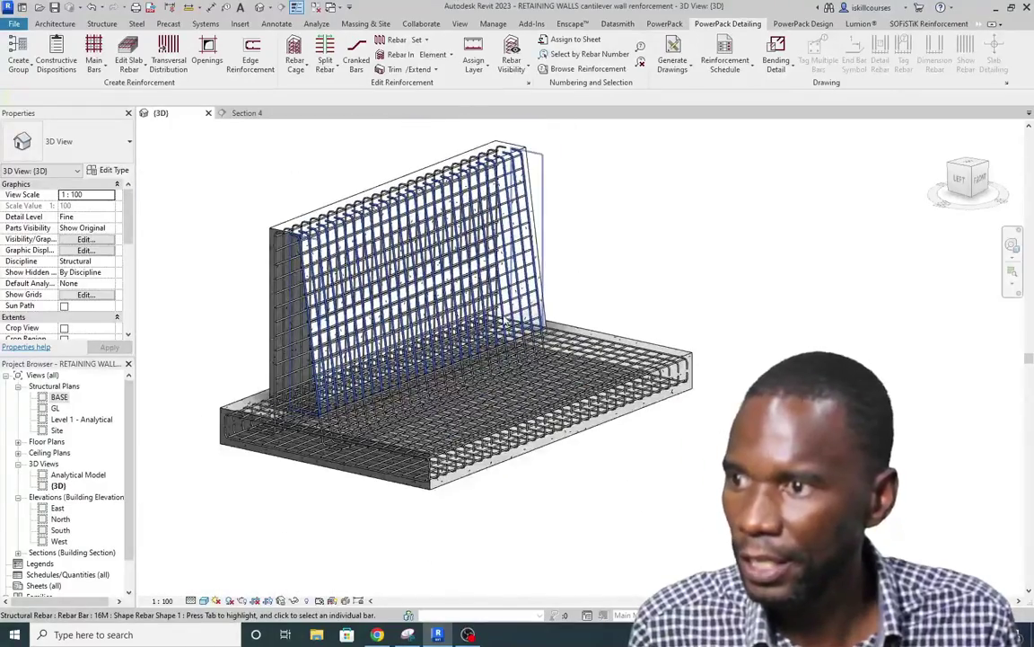
{"action": "scroll", "coordinate": [503, 324], "scroll_direction": "up", "scroll_amount": 3}
{"action": "scroll", "coordinate": [504, 323], "scroll_direction": "down", "scroll_amount": 1}
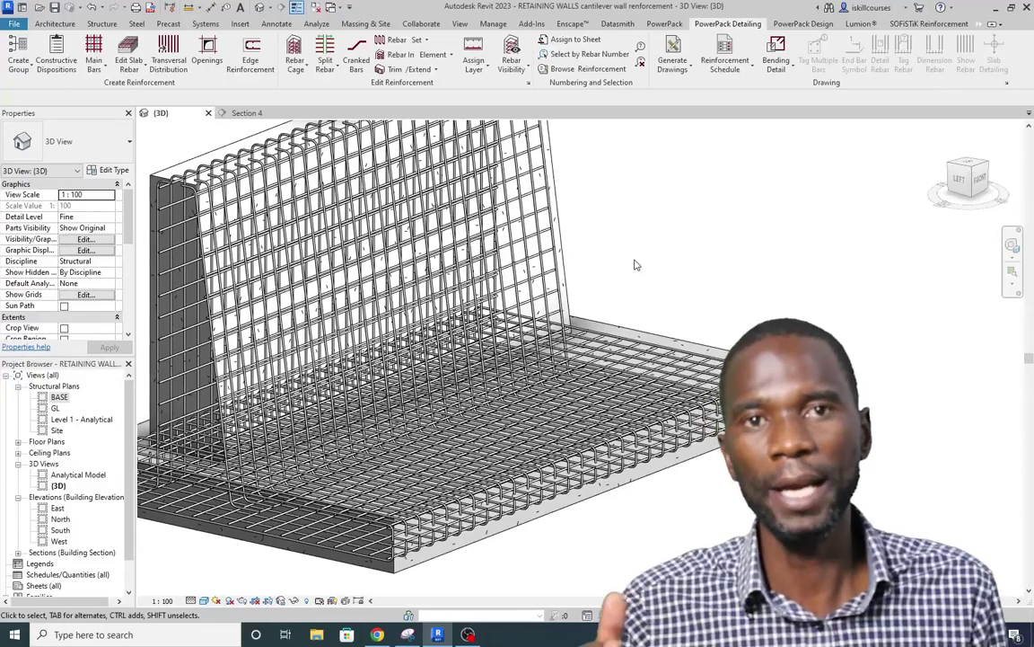
{"action": "scroll", "coordinate": [634, 264], "scroll_direction": "up", "scroll_amount": 2}
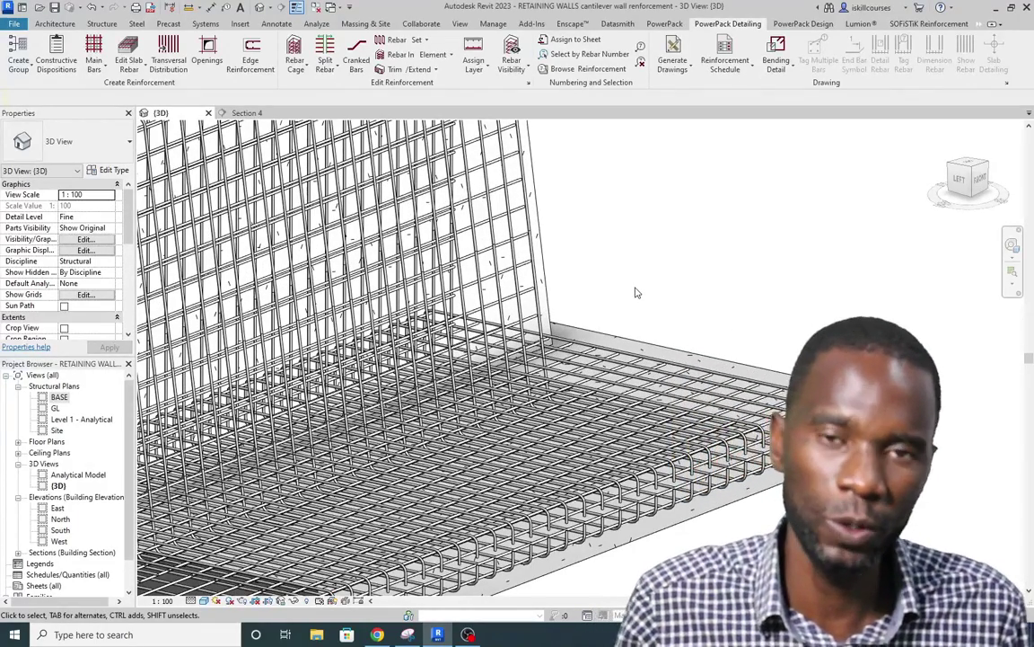
{"action": "middle_click_drag", "start_coordinate": [635, 292], "coordinate": [605, 290], "text": "shift"}
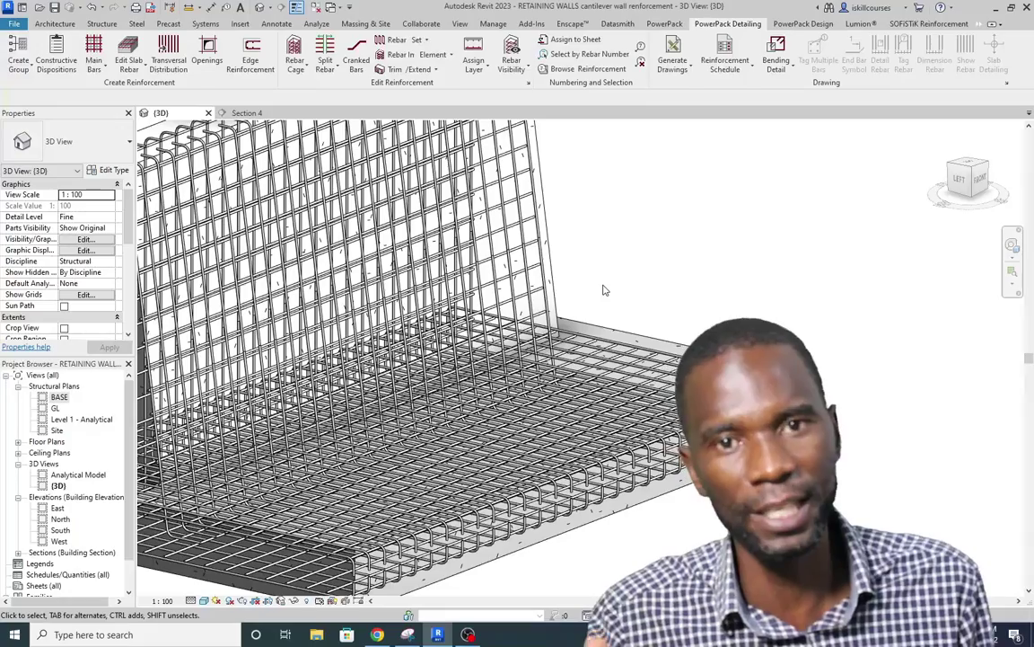
{"action": "scroll", "coordinate": [592, 283], "scroll_direction": "down", "scroll_amount": 3}
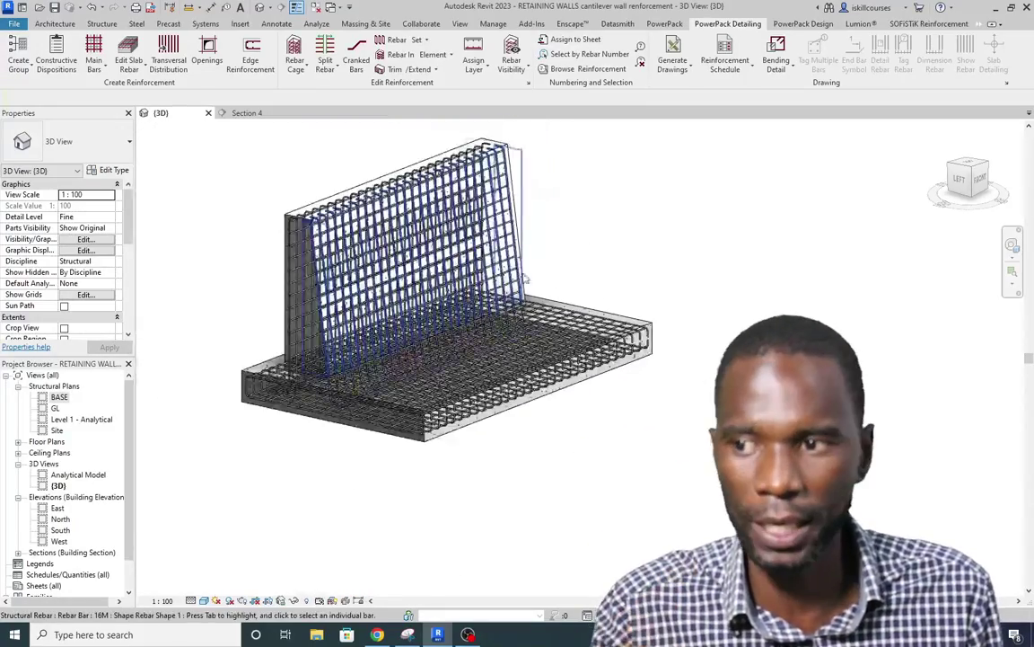
{"action": "scroll", "coordinate": [563, 272], "scroll_direction": "up", "scroll_amount": 4}
{"action": "scroll", "coordinate": [563, 272], "scroll_direction": "down", "scroll_amount": 3}
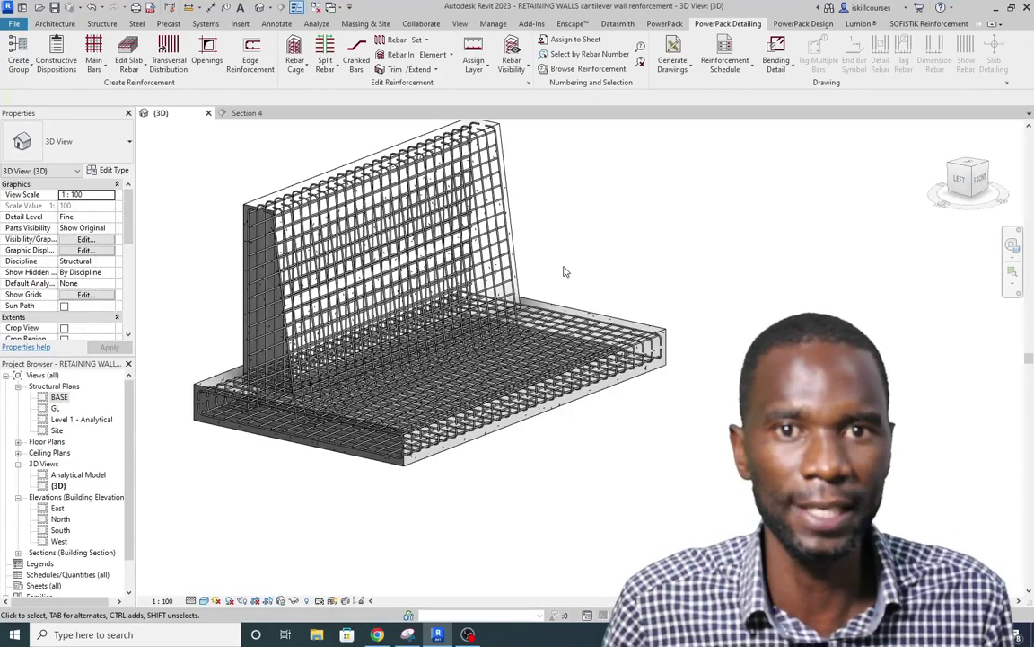
{"action": "scroll", "coordinate": [564, 271], "scroll_direction": "up", "scroll_amount": 3}
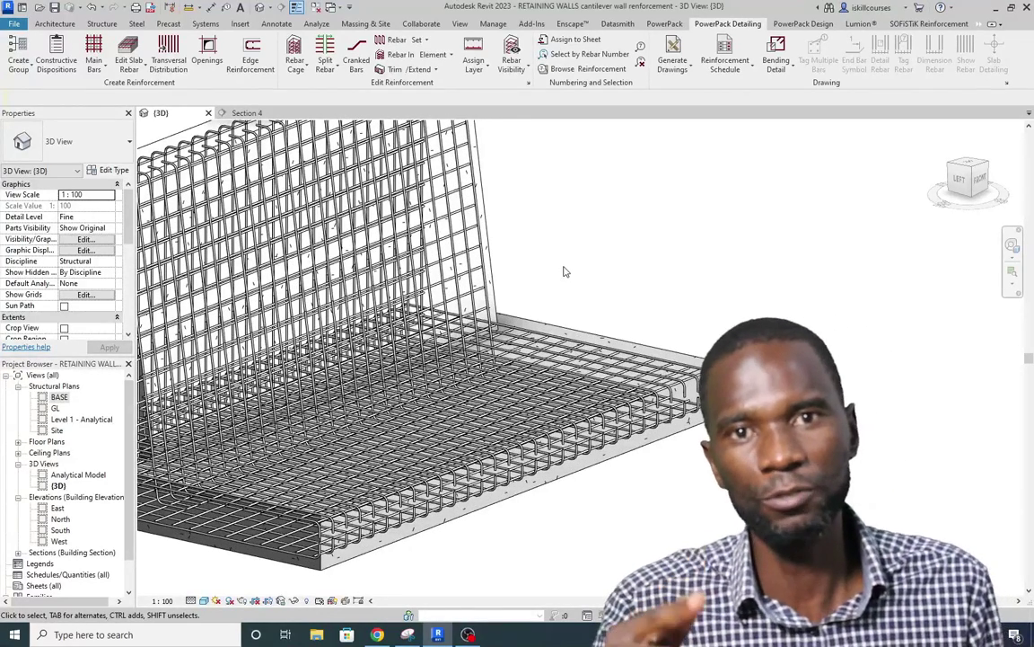